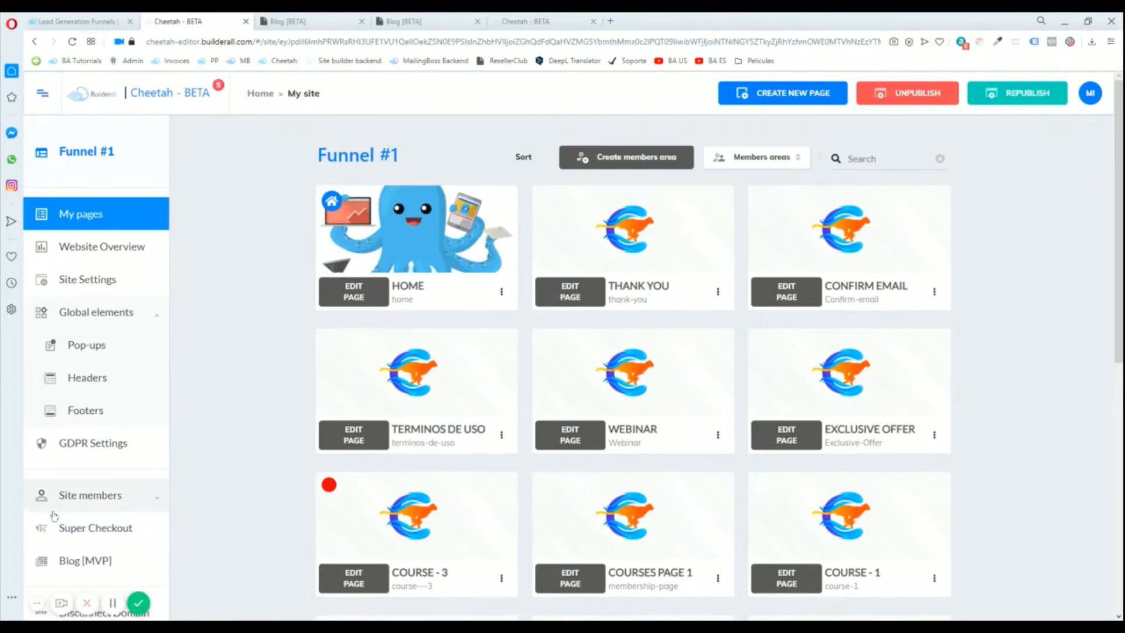
# Open the Blog [MVP] tool from the site's dashboard and start a new blog named "Blog".
pyautogui.scroll(-2, 68, 534)
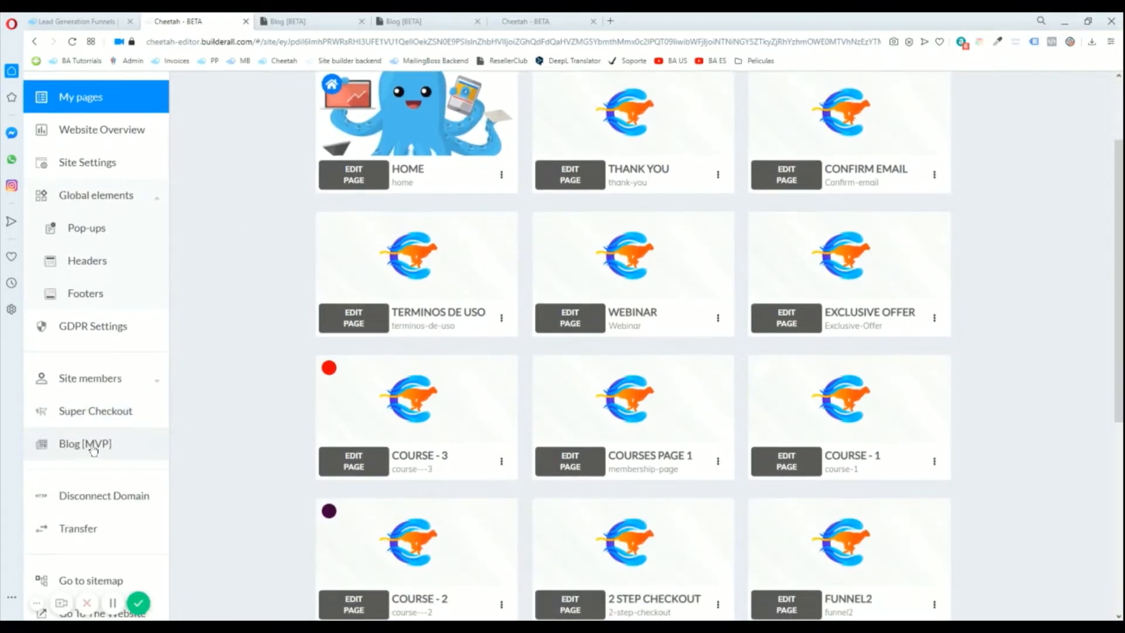
pyautogui.click(92, 449)
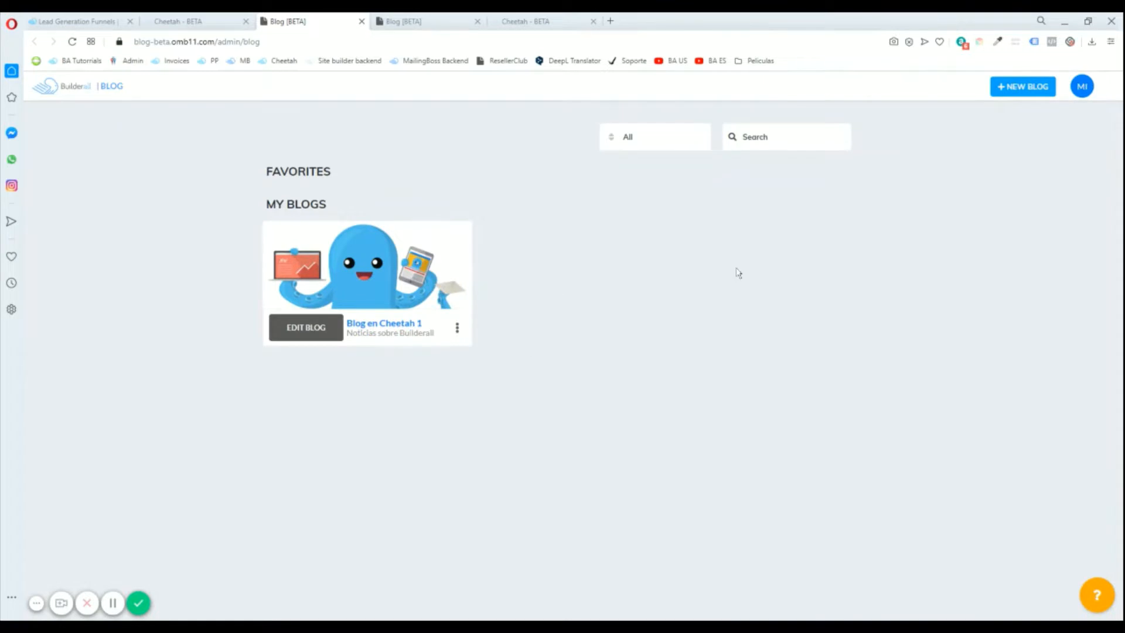
pyautogui.click(1029, 89)
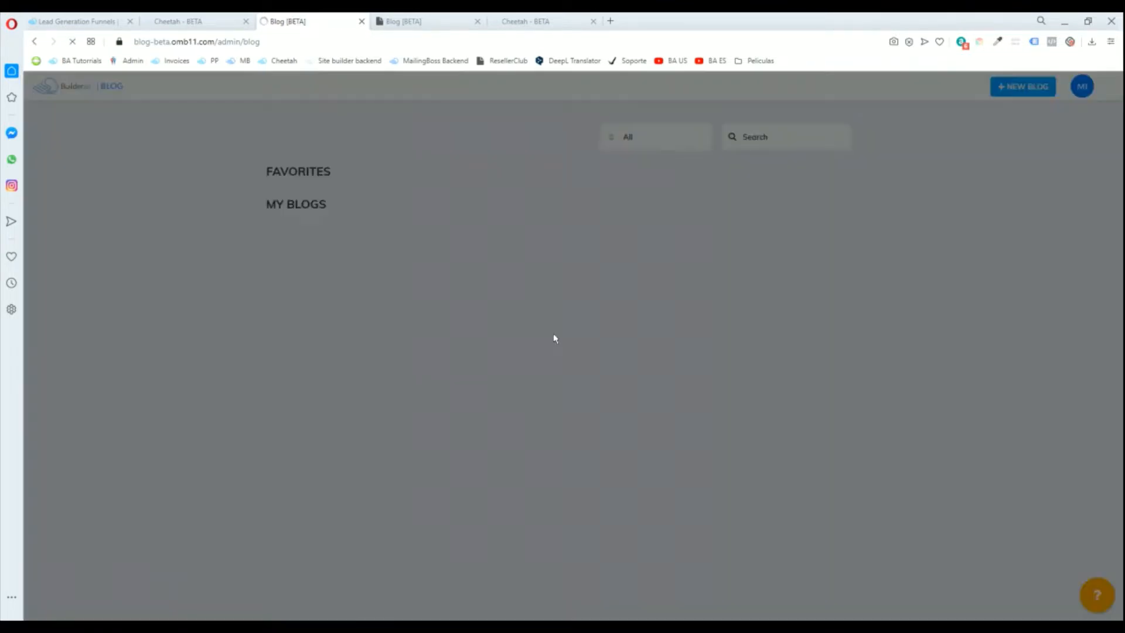
pyautogui.click(535, 228)
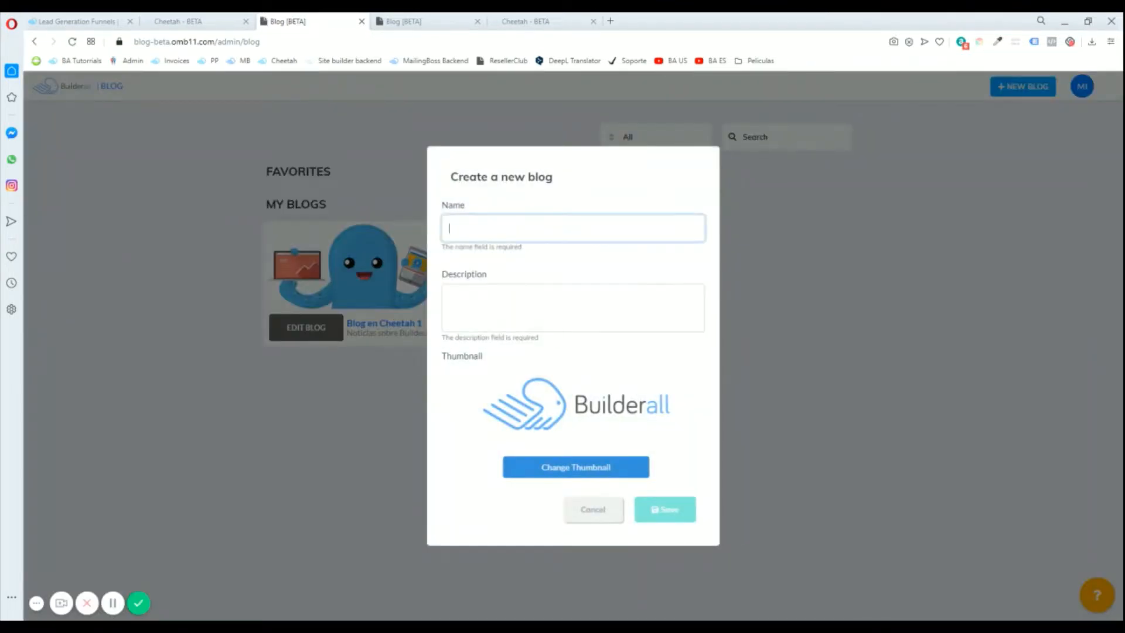
pyautogui.write('Blog')
pyautogui.press('Tab')
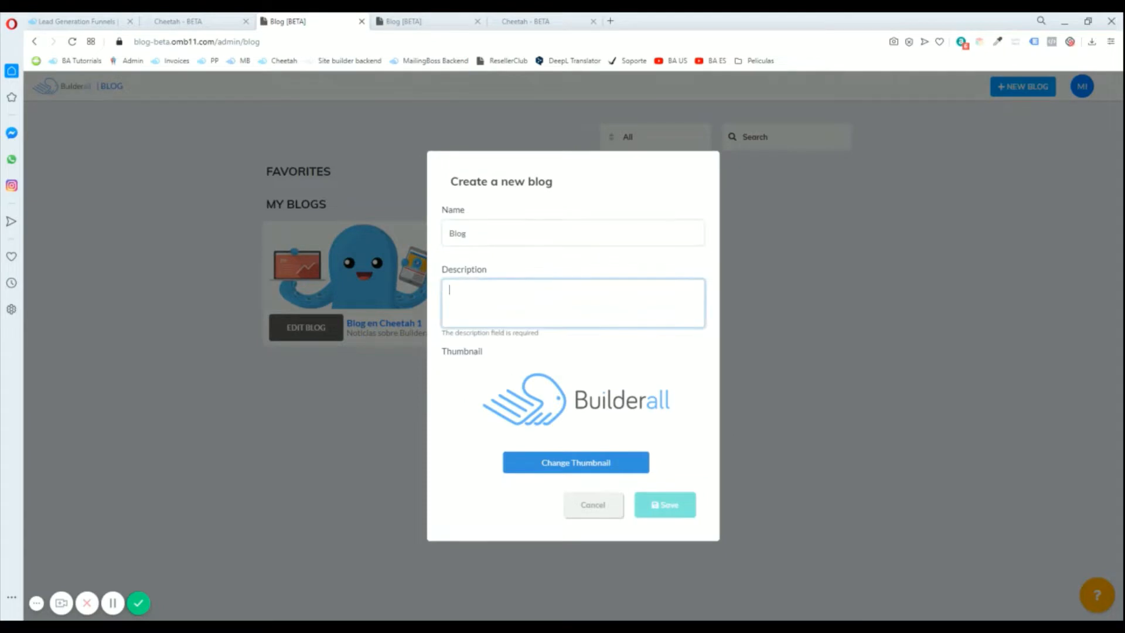
# Set the new blog's description to "Builderall news" and save the blog with its default thumbnail.
pyautogui.write('Blog')
pyautogui.press('BackSpace')
pyautogui.press('BackSpace')
pyautogui.press('BackSpace')
pyautogui.press('BackSpace')
pyautogui.write('Builderall news')
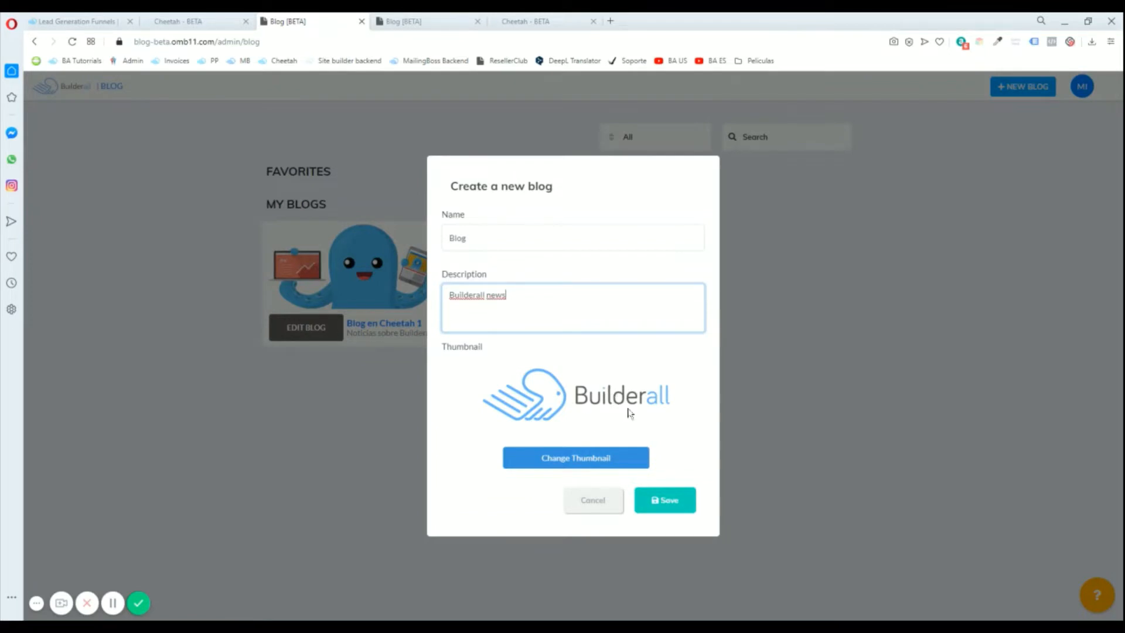
pyautogui.click(693, 510)
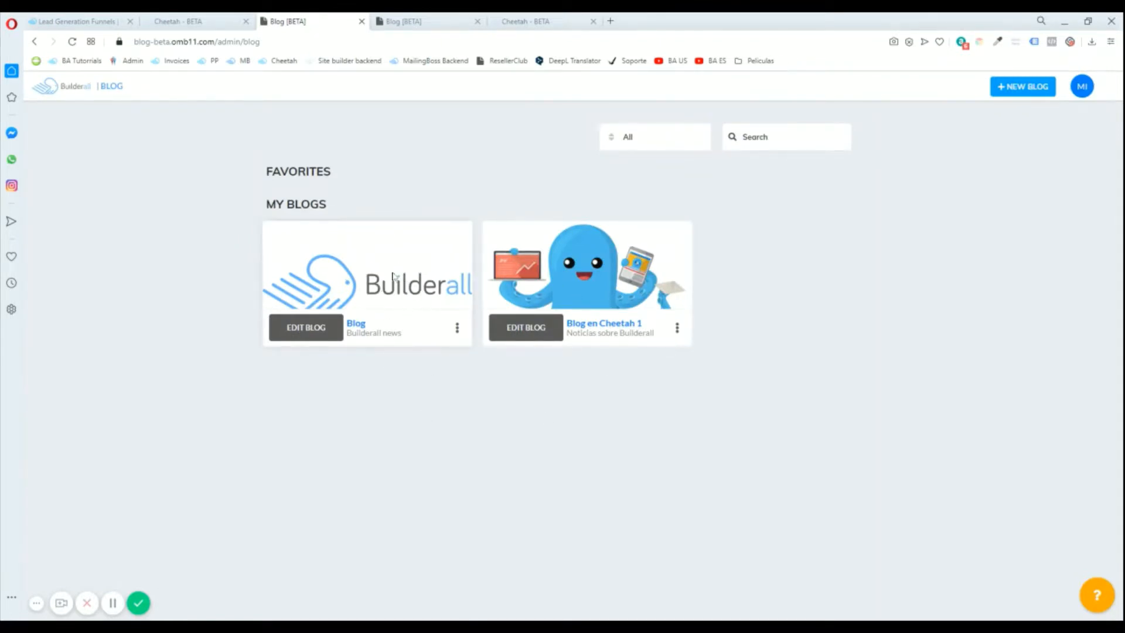
# Review the update form of the "Blog" blog and close it without making changes.
pyautogui.click(457, 327)
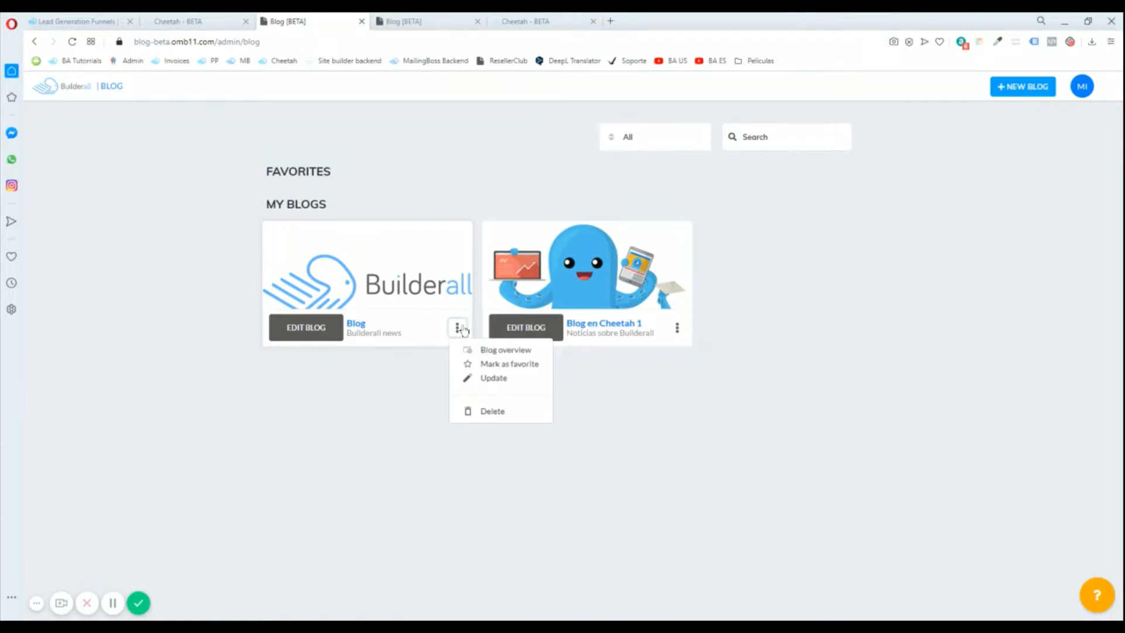
pyautogui.click(492, 379)
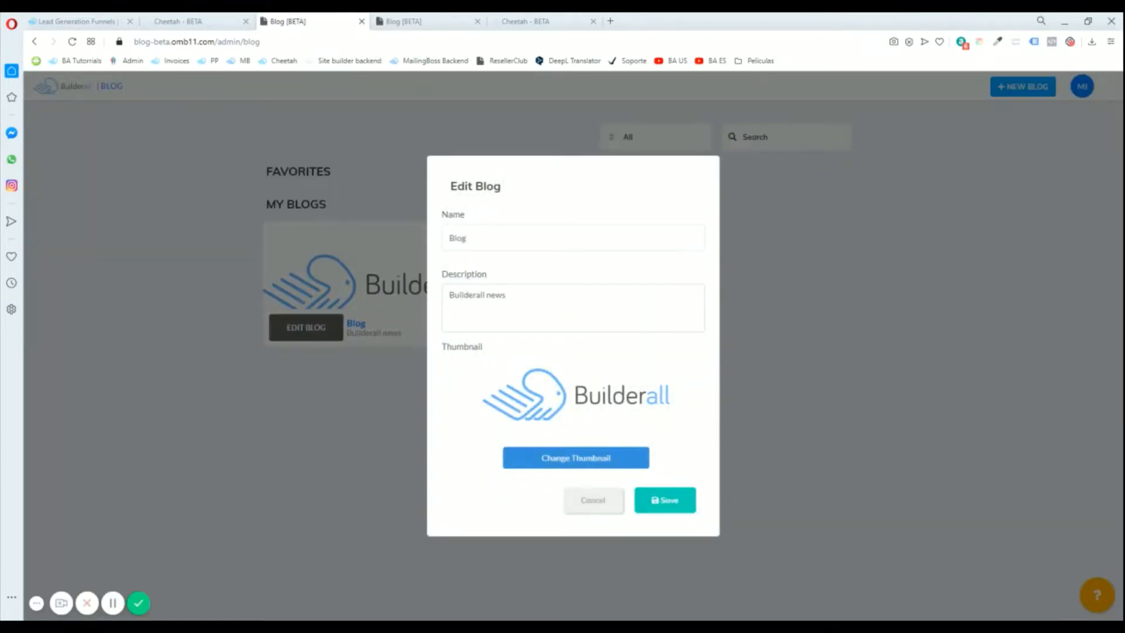
pyautogui.click(593, 500)
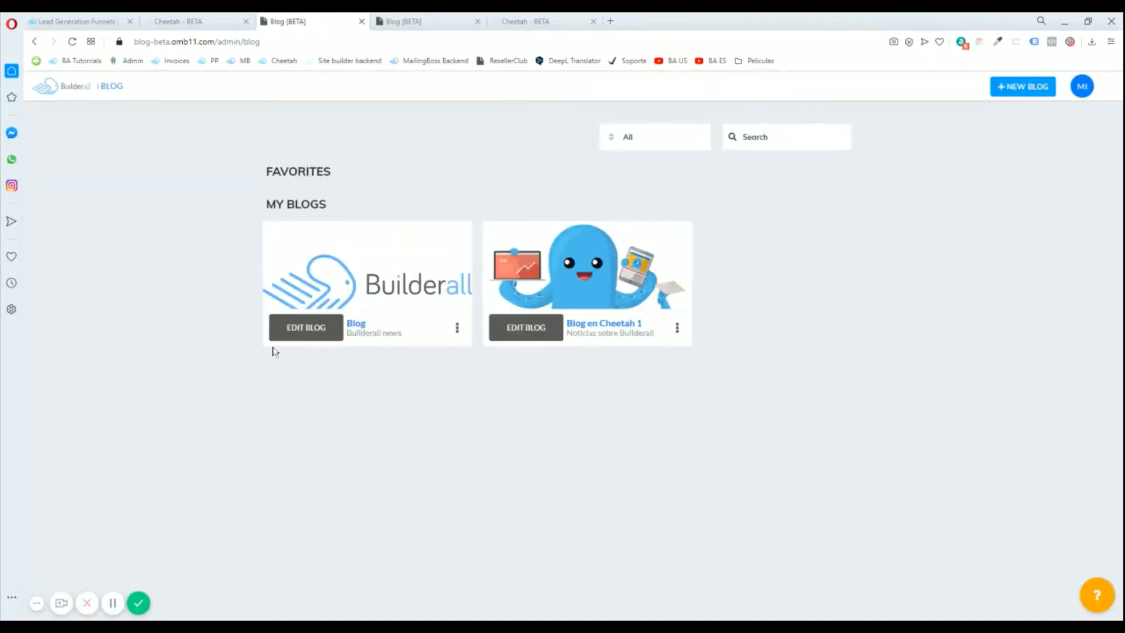
# Open the "Blog" blog for editing and view its post templates and posts pages.
pyautogui.click(316, 331)
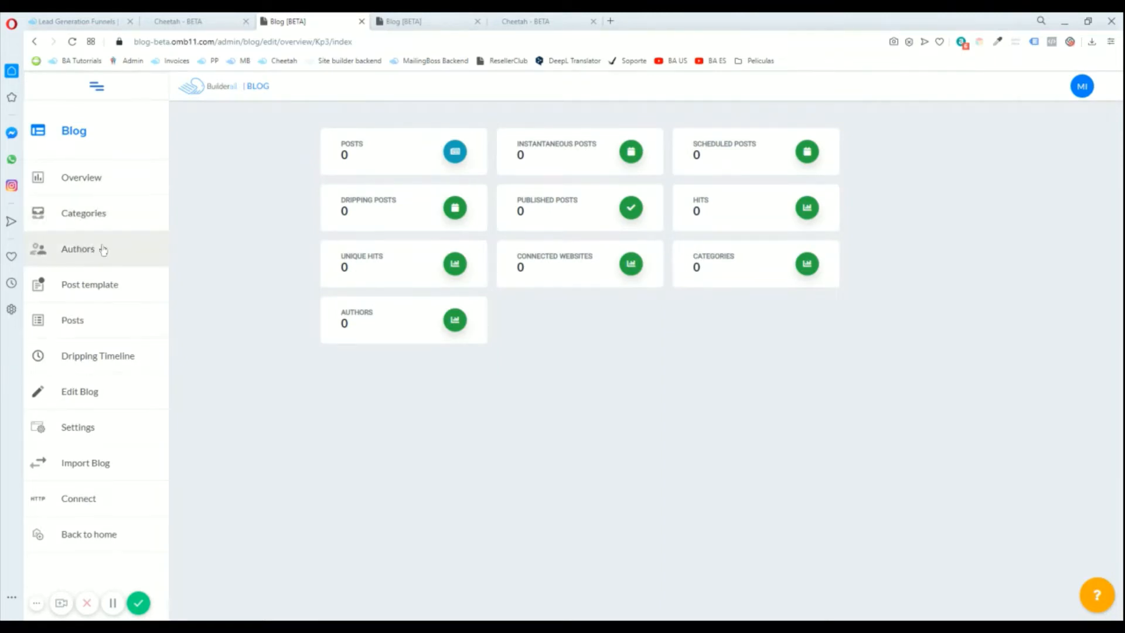
pyautogui.click(107, 291)
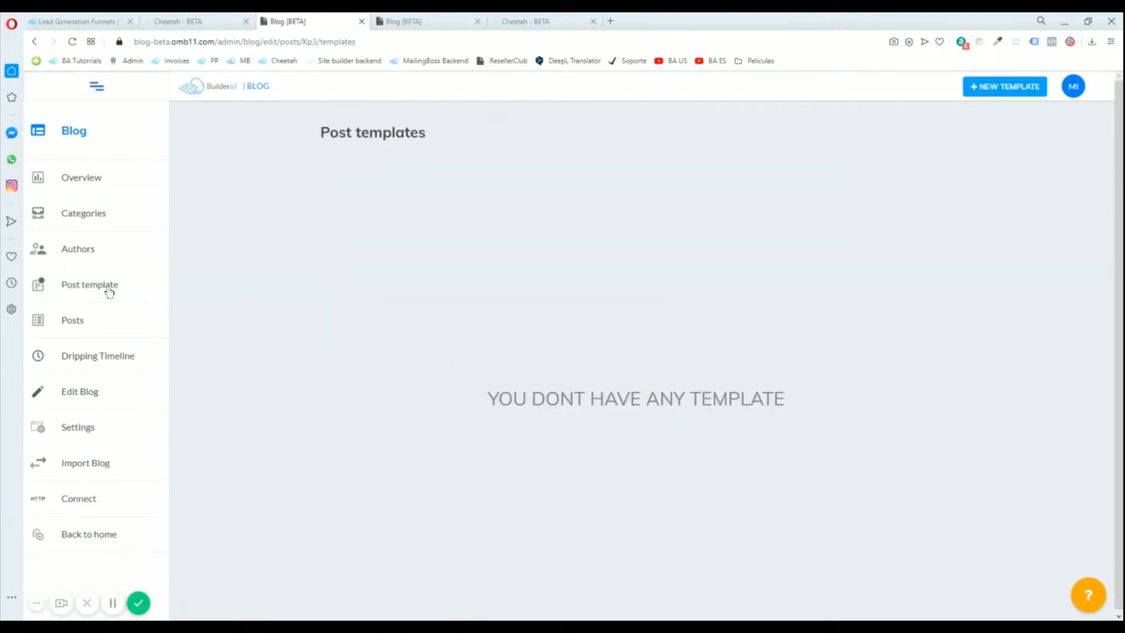
pyautogui.click(89, 330)
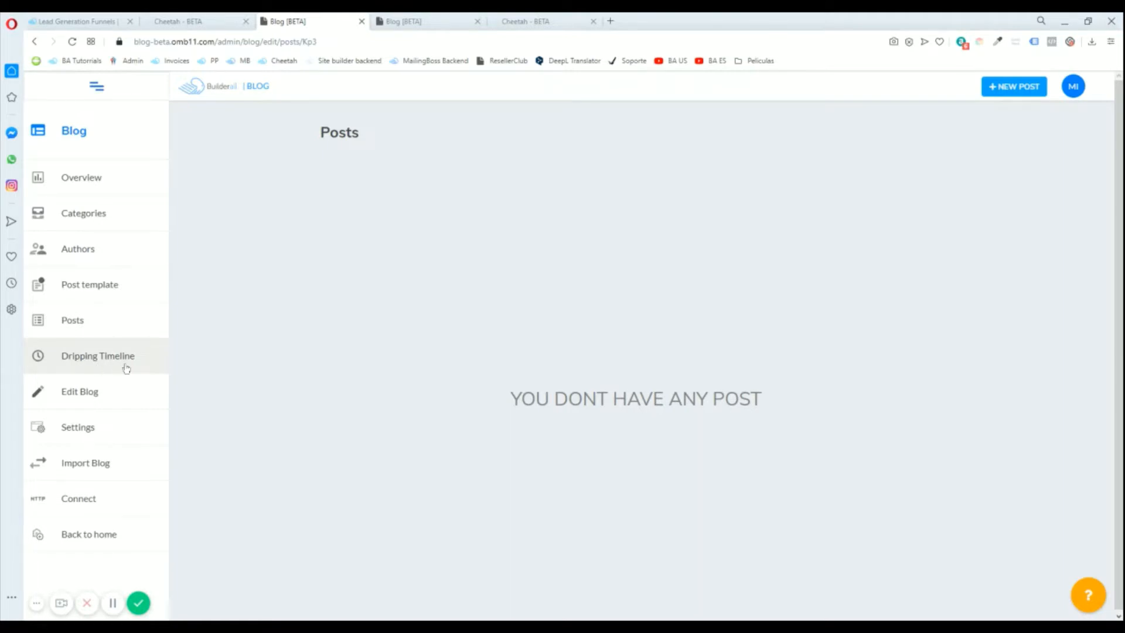
# Check the blog's name and description form, close it unchanged and reopen the blog's overview.
pyautogui.click(88, 401)
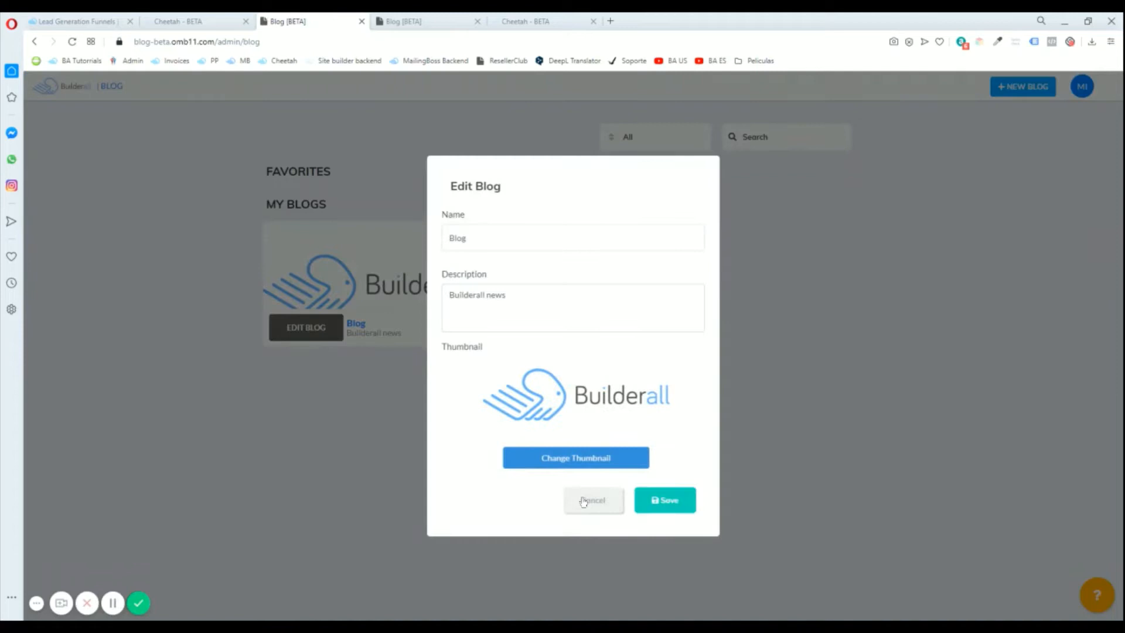
pyautogui.click(583, 502)
pyautogui.click(322, 338)
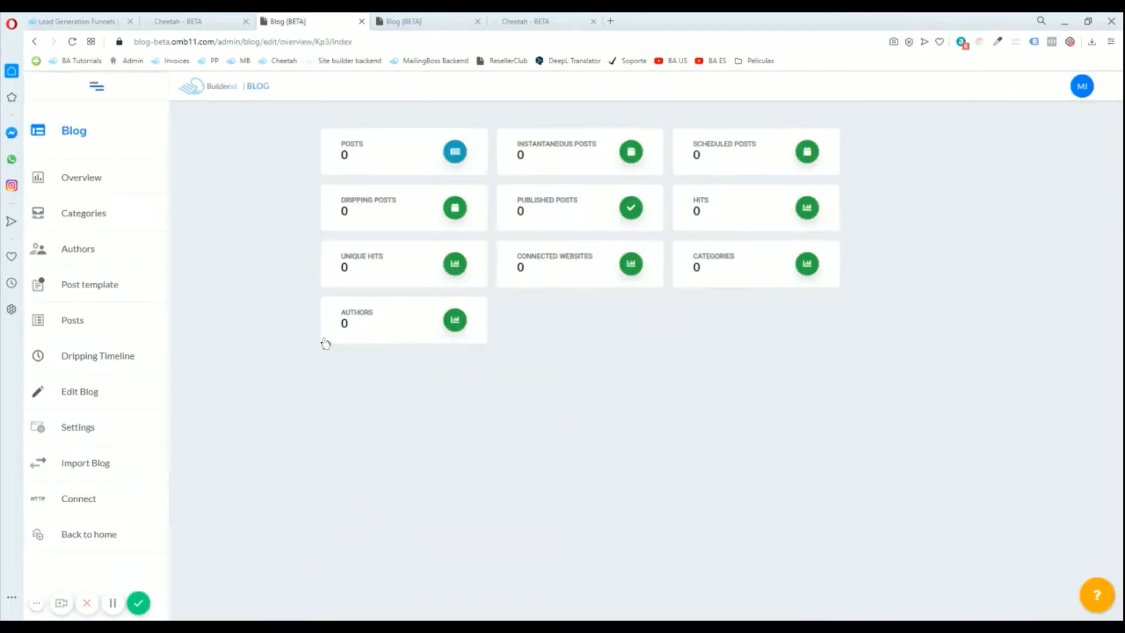
# Examine the Config Preview News and SEO Settings sections in the blog's settings.
pyautogui.click(54, 427)
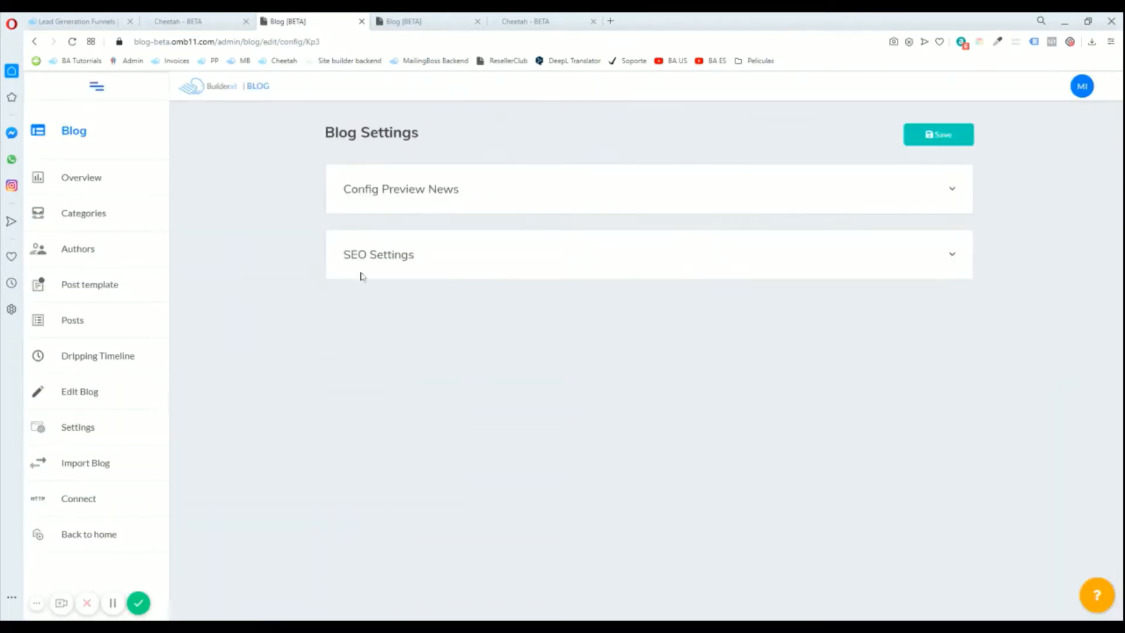
pyautogui.click(403, 208)
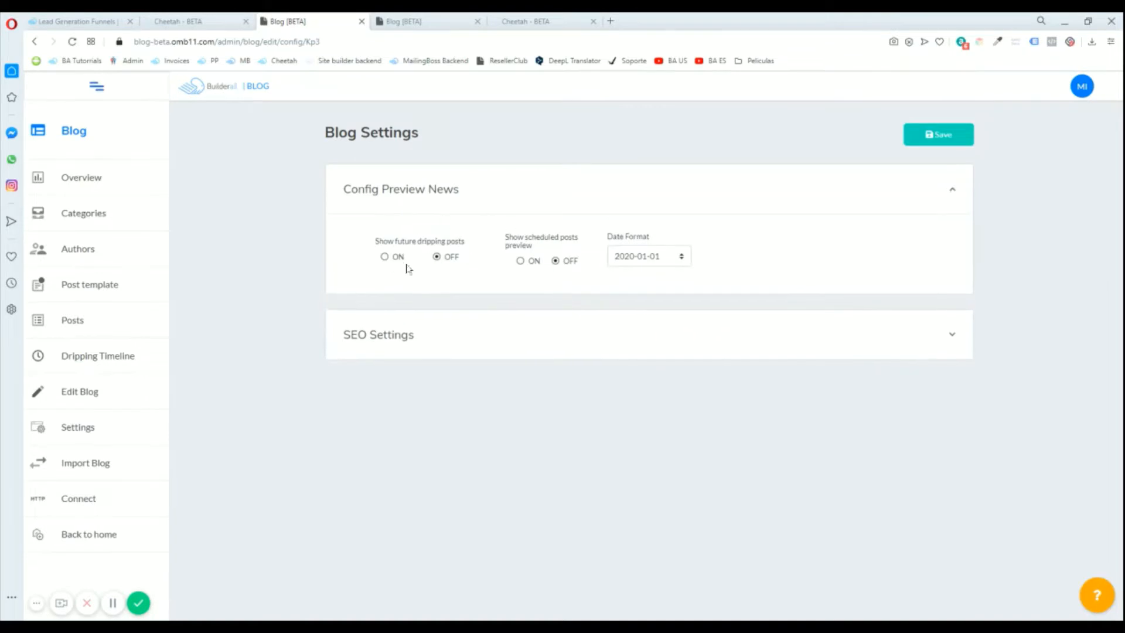
pyautogui.click(432, 327)
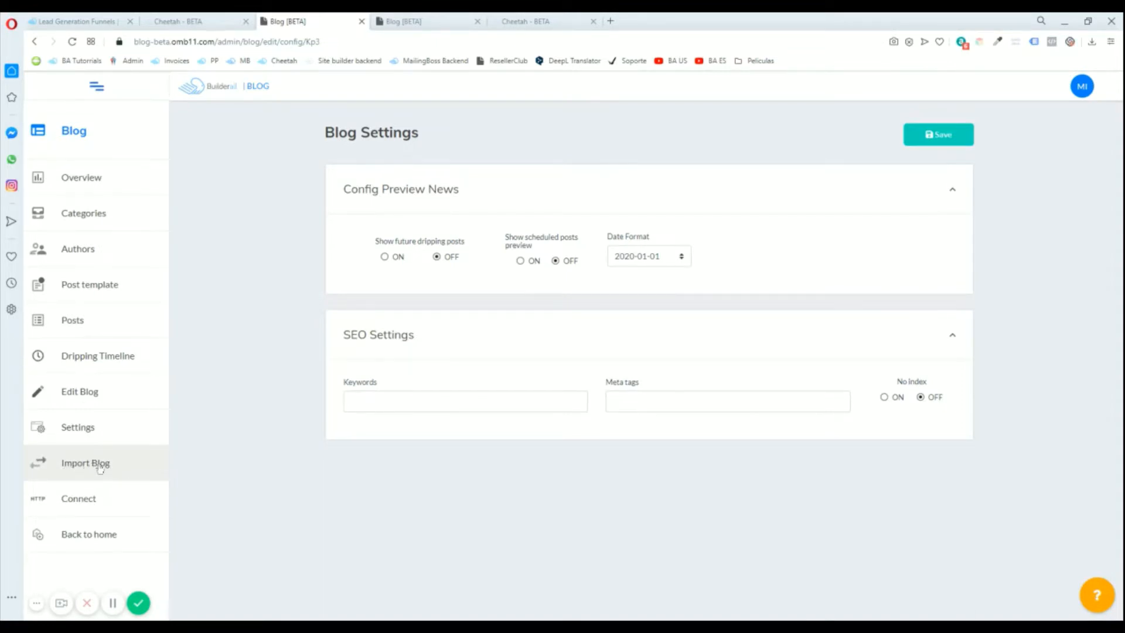
# Find the Funnel #1 website among the available websites and start connecting the blog to it.
pyautogui.click(123, 472)
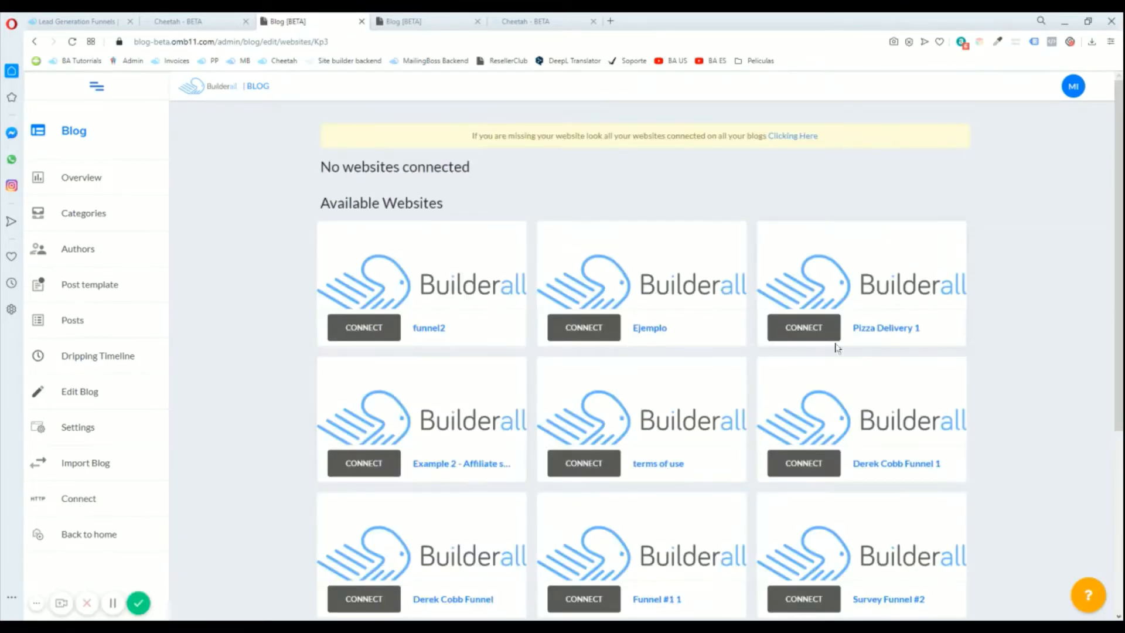
pyautogui.scroll(-5, 775, 425)
pyautogui.scroll(5, 775, 425)
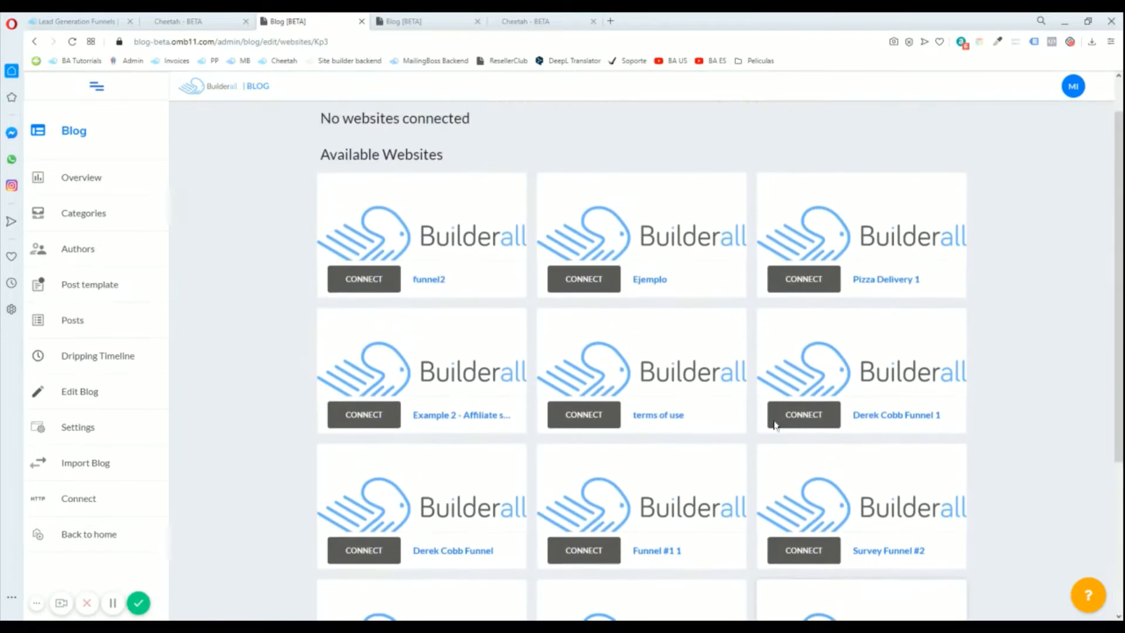
pyautogui.scroll(-5, 774, 422)
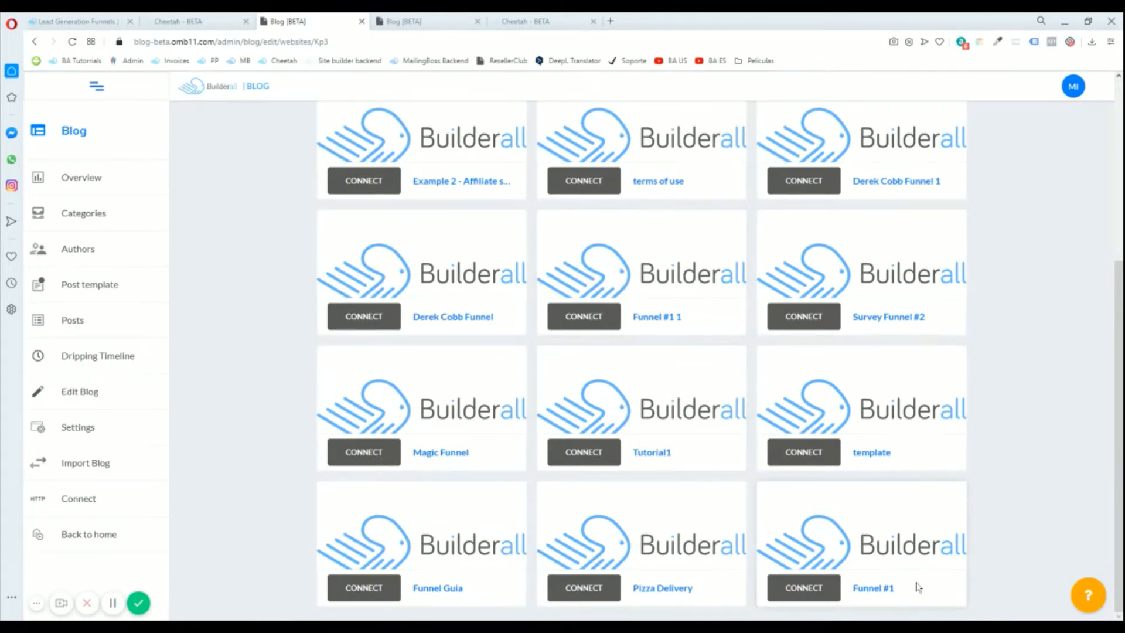
pyautogui.click(819, 593)
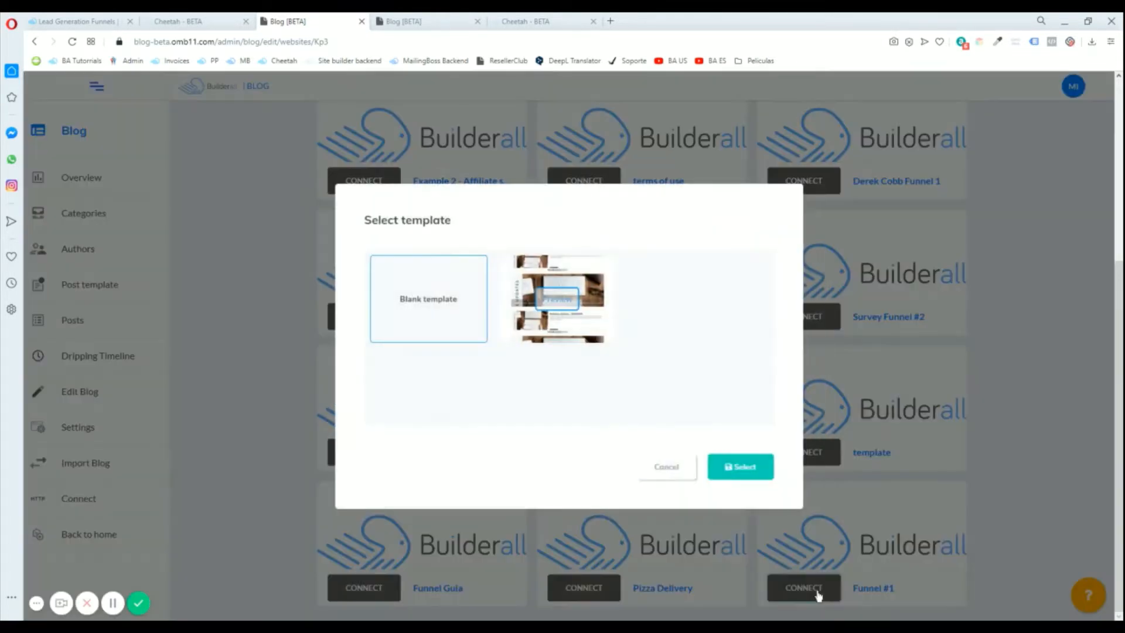
# Try previewing the ready-made template, close the preview, and connect the website using the Blank template.
pyautogui.click(419, 327)
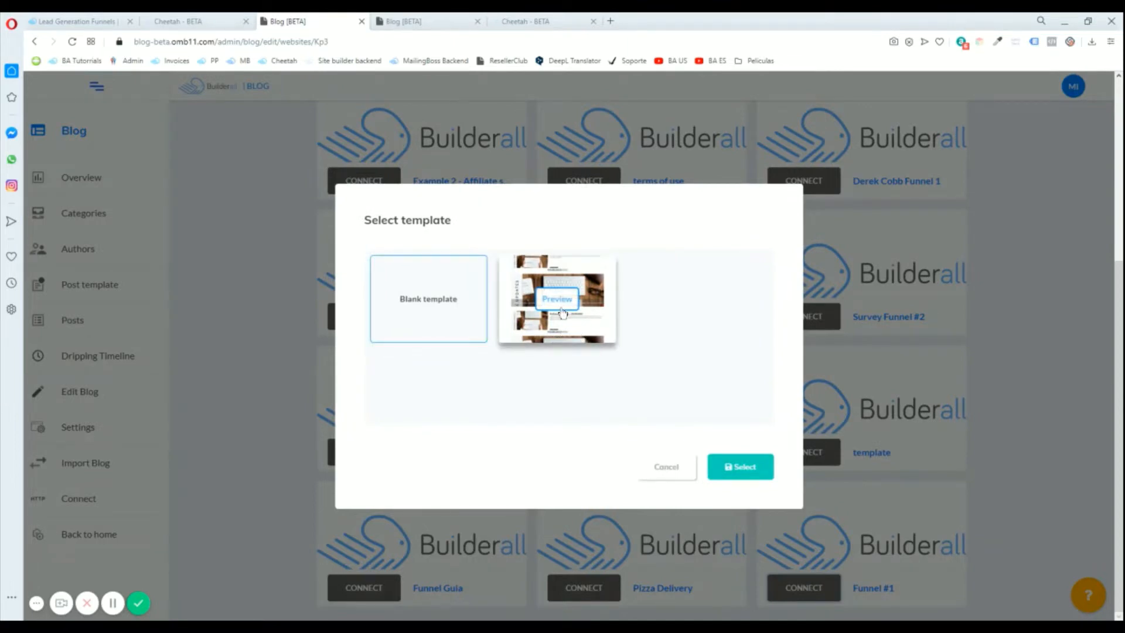
pyautogui.click(563, 310)
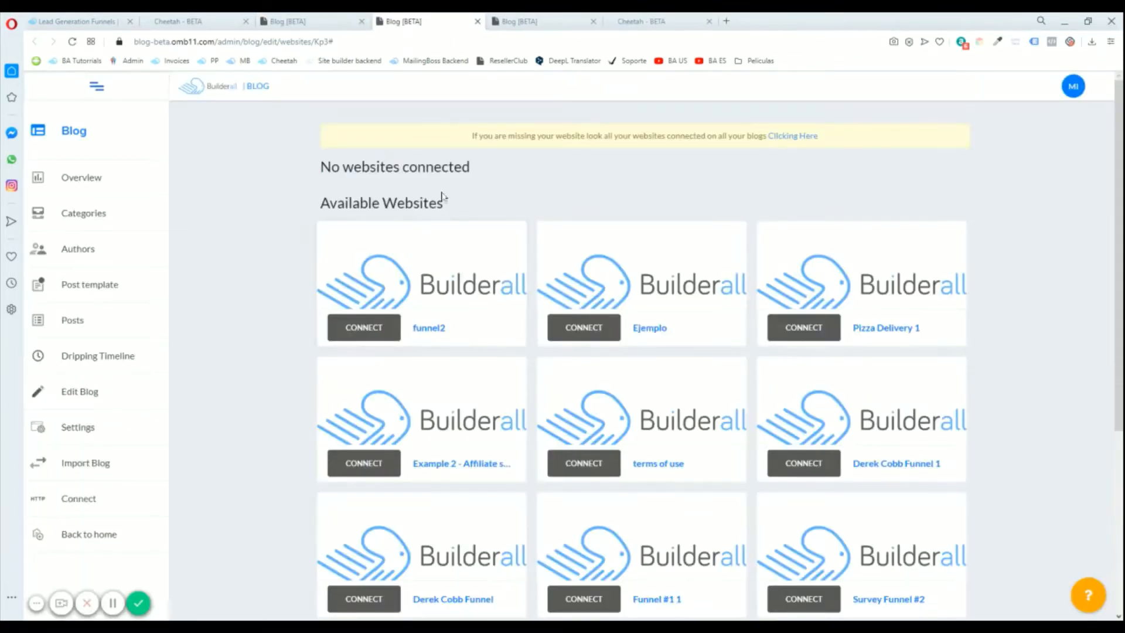
pyautogui.click(281, 17)
pyautogui.click(431, 22)
pyautogui.click(477, 22)
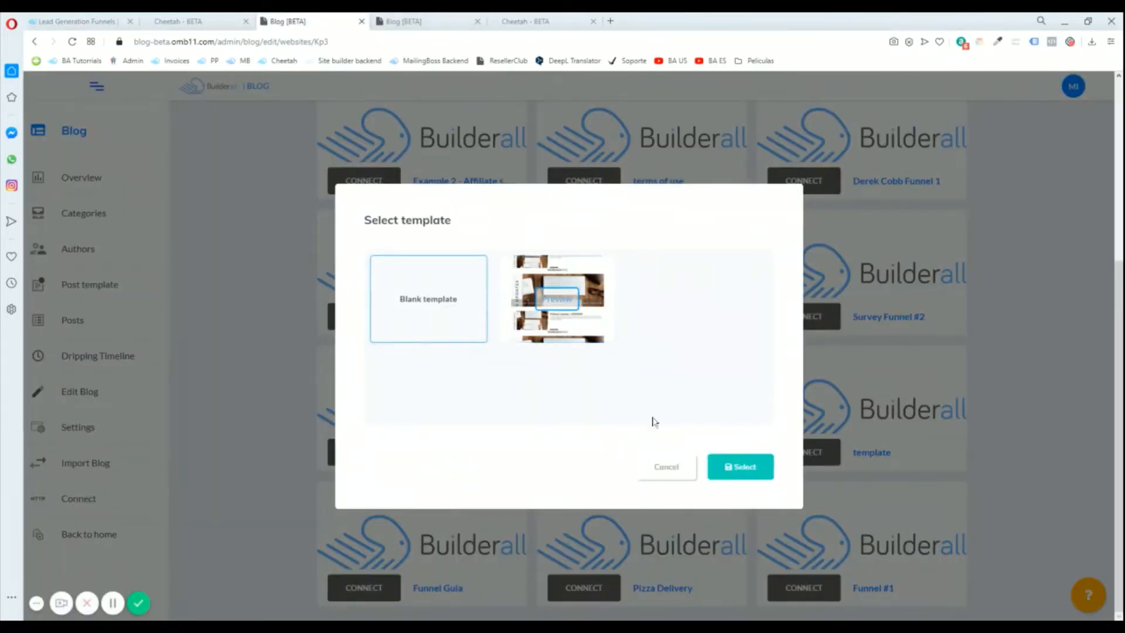
pyautogui.click(447, 309)
pyautogui.click(755, 482)
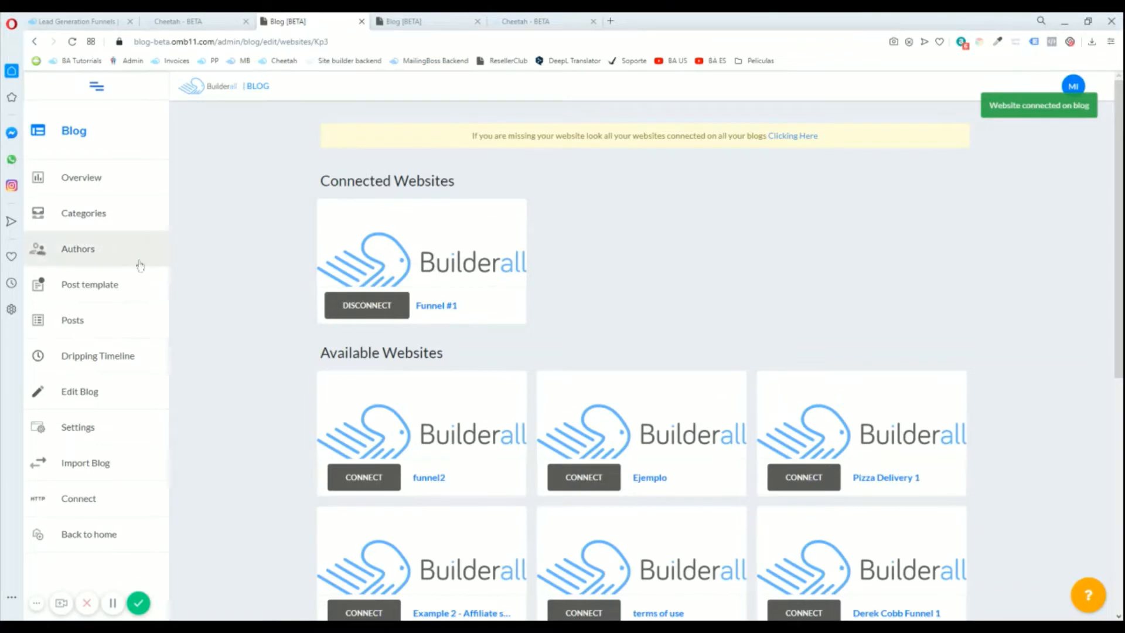
# Create a new post with the text "Hi, this is my first post" and the title "FIRST POST".
pyautogui.click(97, 328)
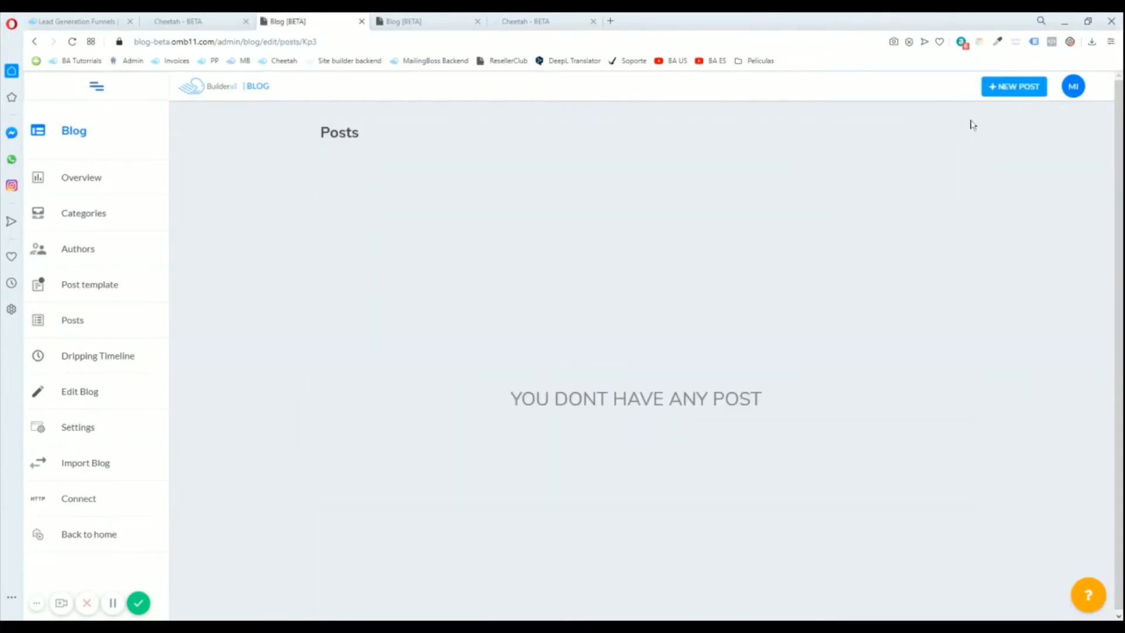
pyautogui.click(1010, 88)
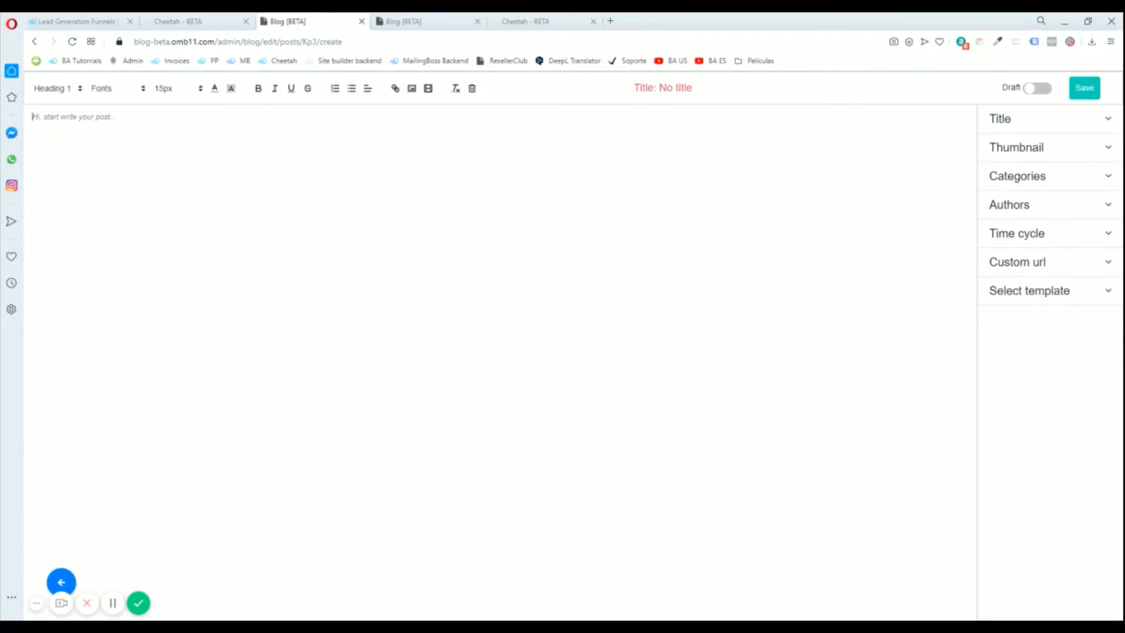
pyautogui.write('Hi, this is my first post')
pyautogui.click(1016, 125)
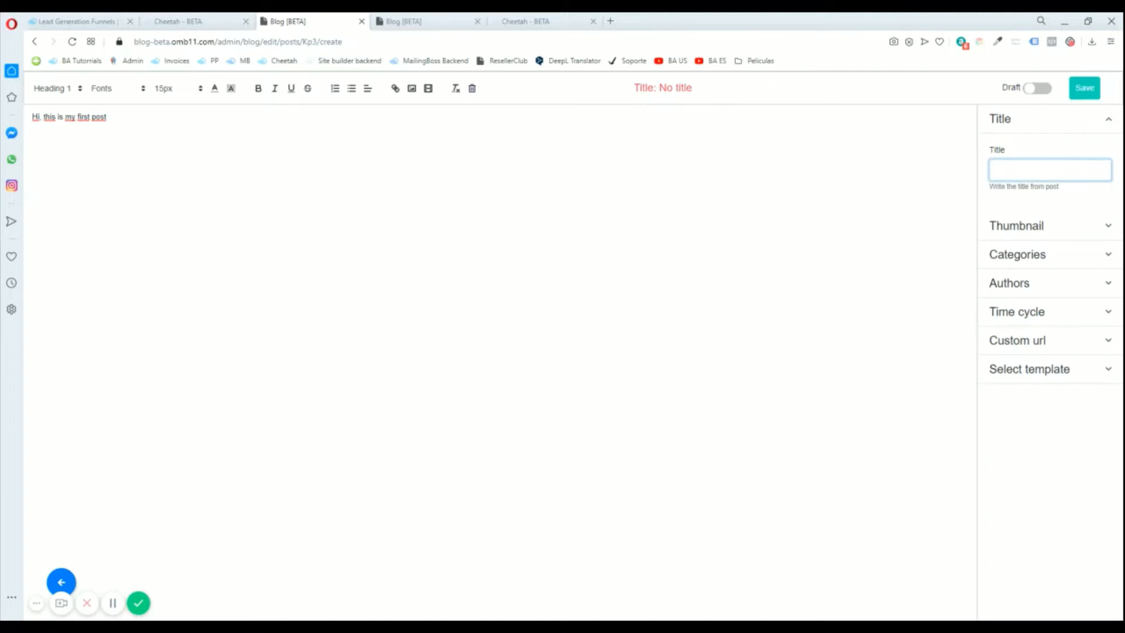
pyautogui.write('FIRST POST')
# Set the post's thumbnail to the builderall octopus logo from the image library.
pyautogui.click(1045, 225)
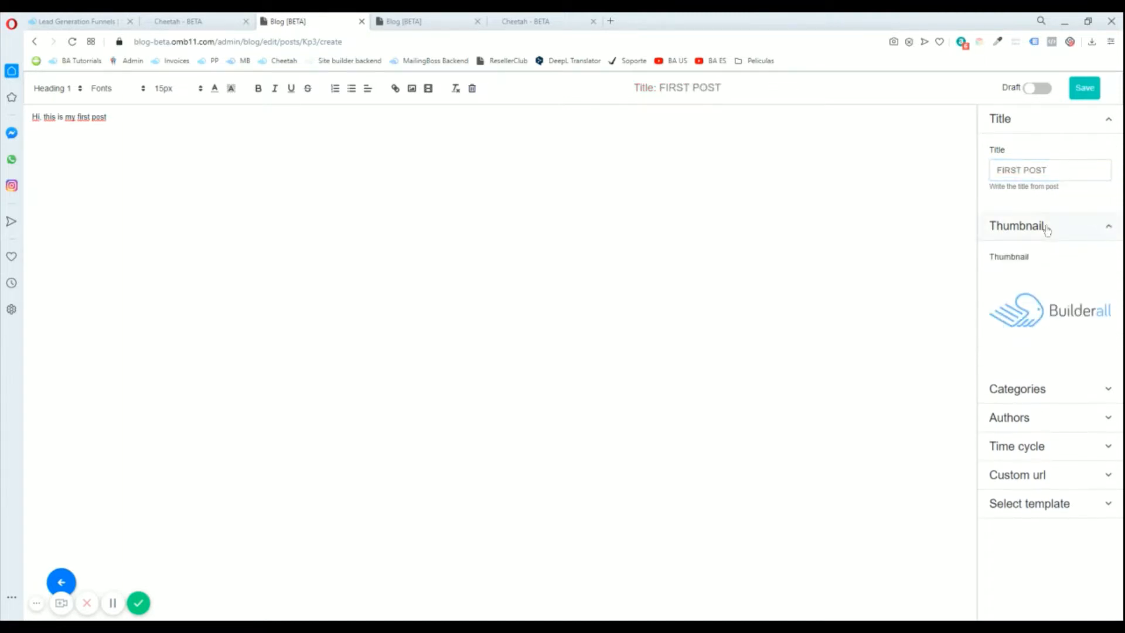
pyautogui.click(1062, 307)
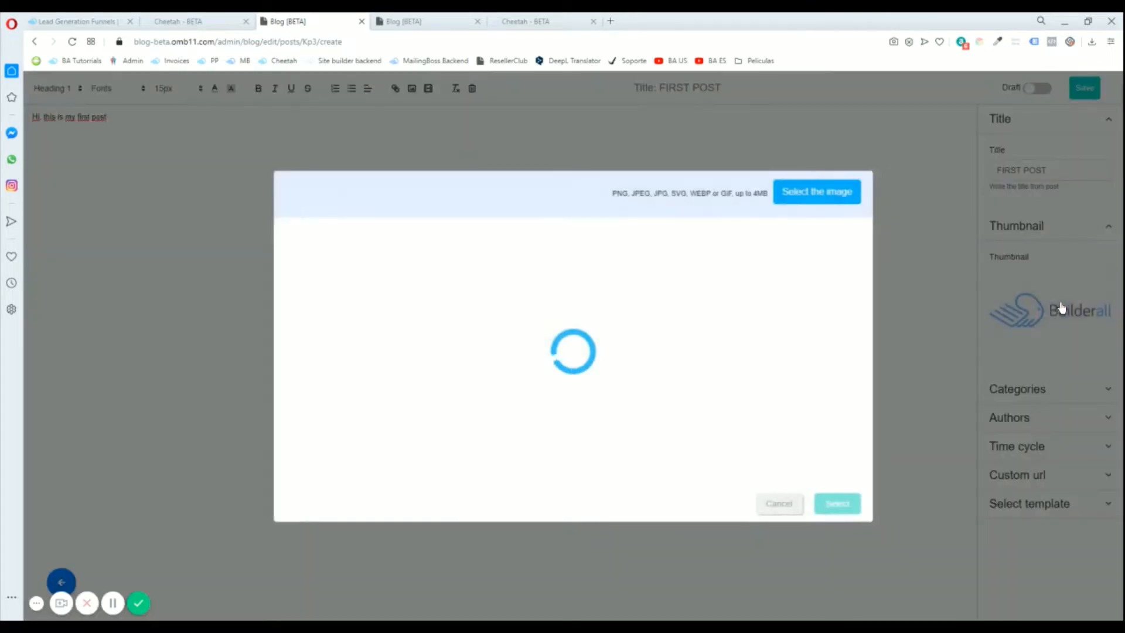
pyautogui.scroll(-1, 492, 296)
pyautogui.scroll(-5, 492, 296)
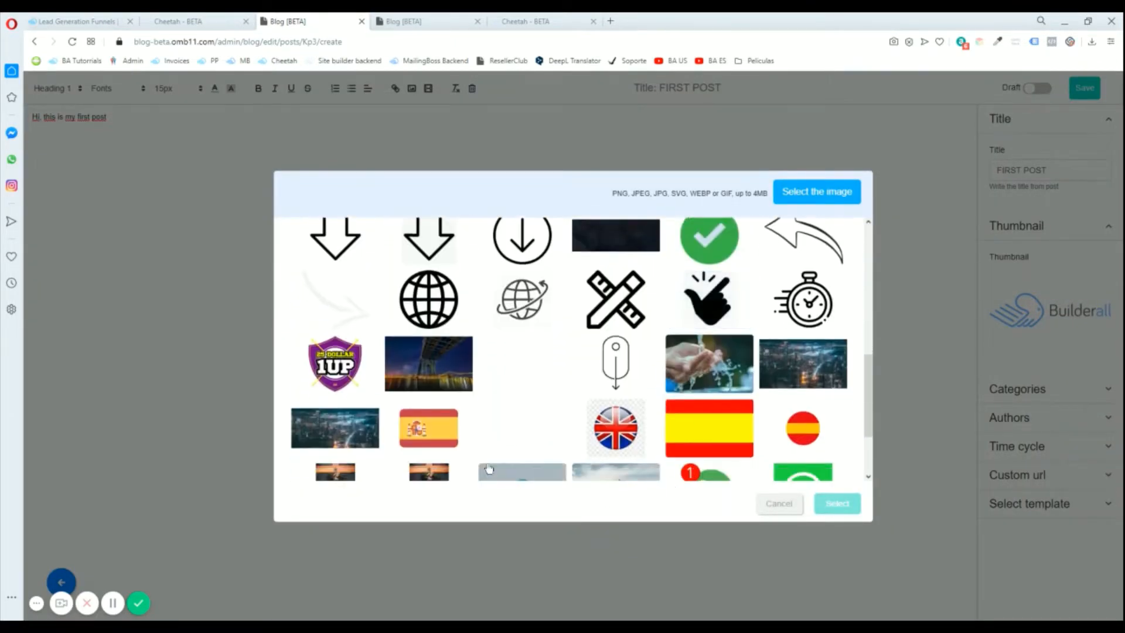
pyautogui.scroll(-3, 490, 465)
pyautogui.scroll(-1, 490, 468)
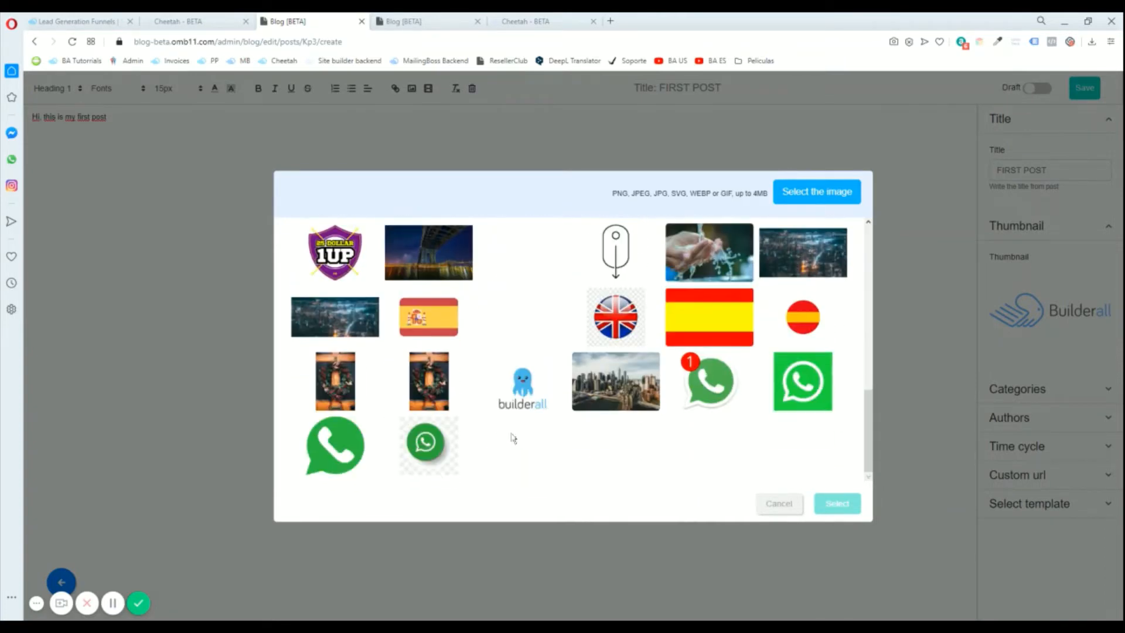
pyautogui.click(528, 405)
pyautogui.click(855, 504)
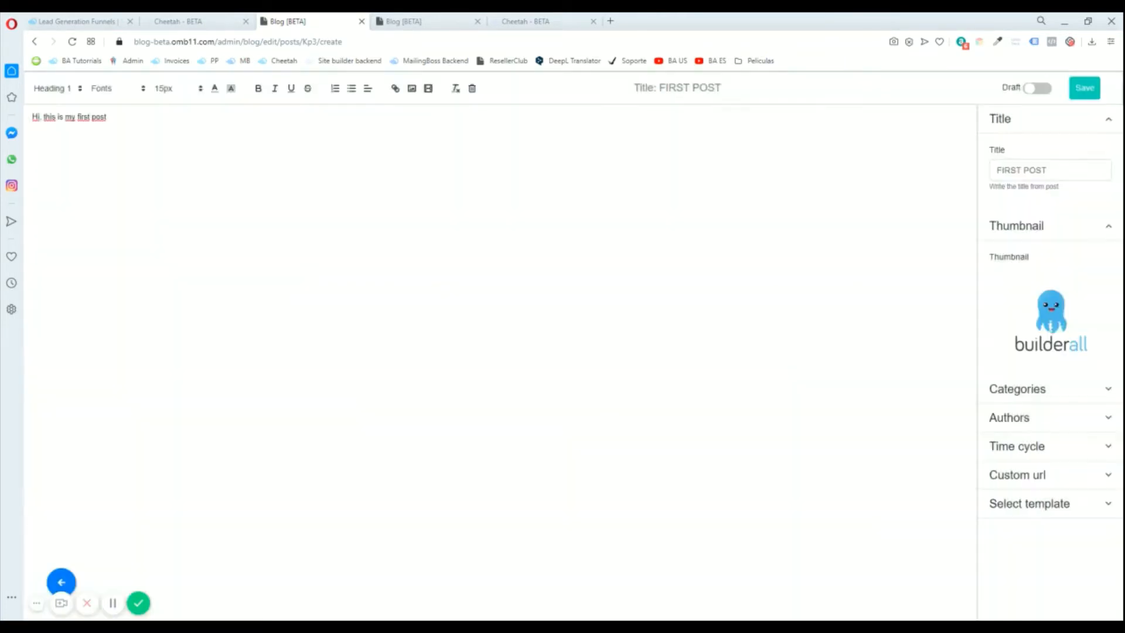
# Create a new post category named "update" in the post's category settings.
pyautogui.click(1043, 394)
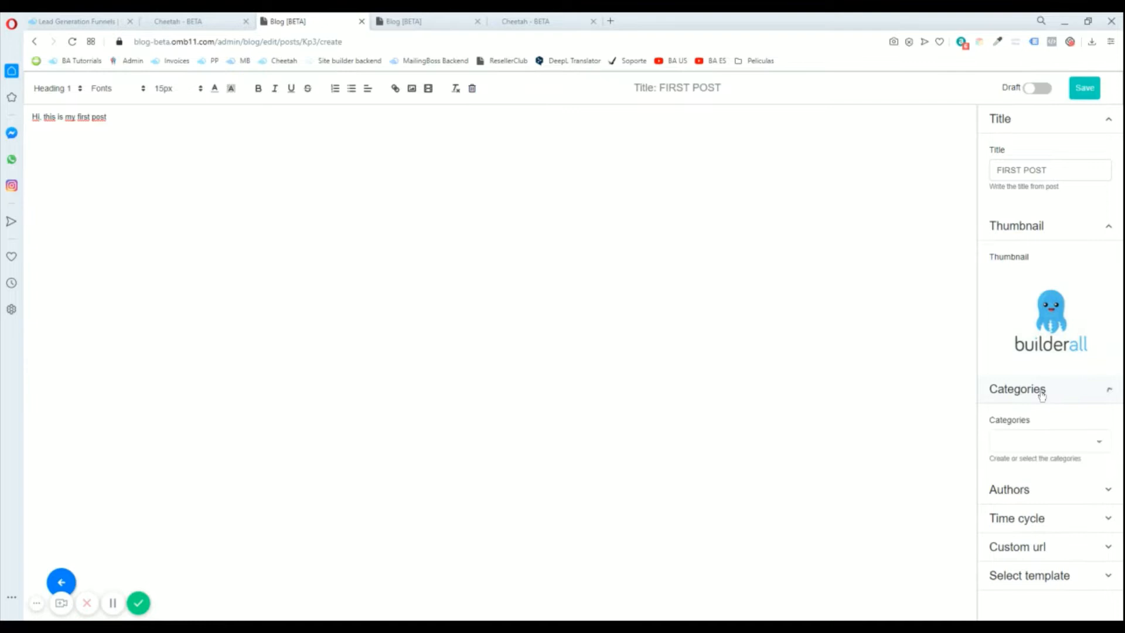
pyautogui.click(1037, 443)
pyautogui.write('update')
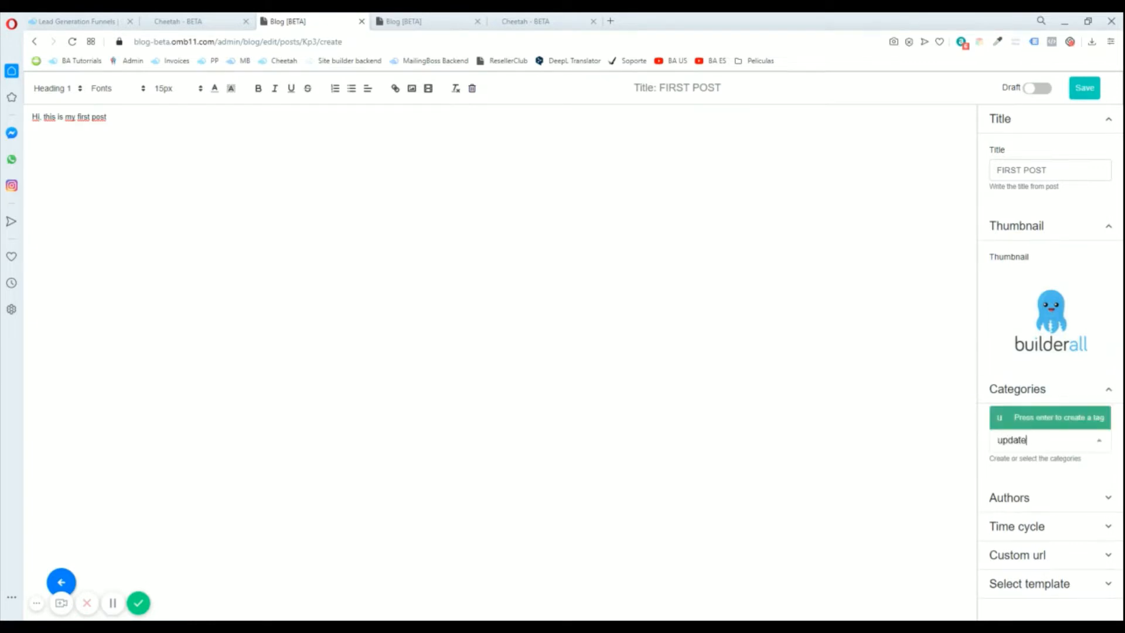
pyautogui.click(1049, 424)
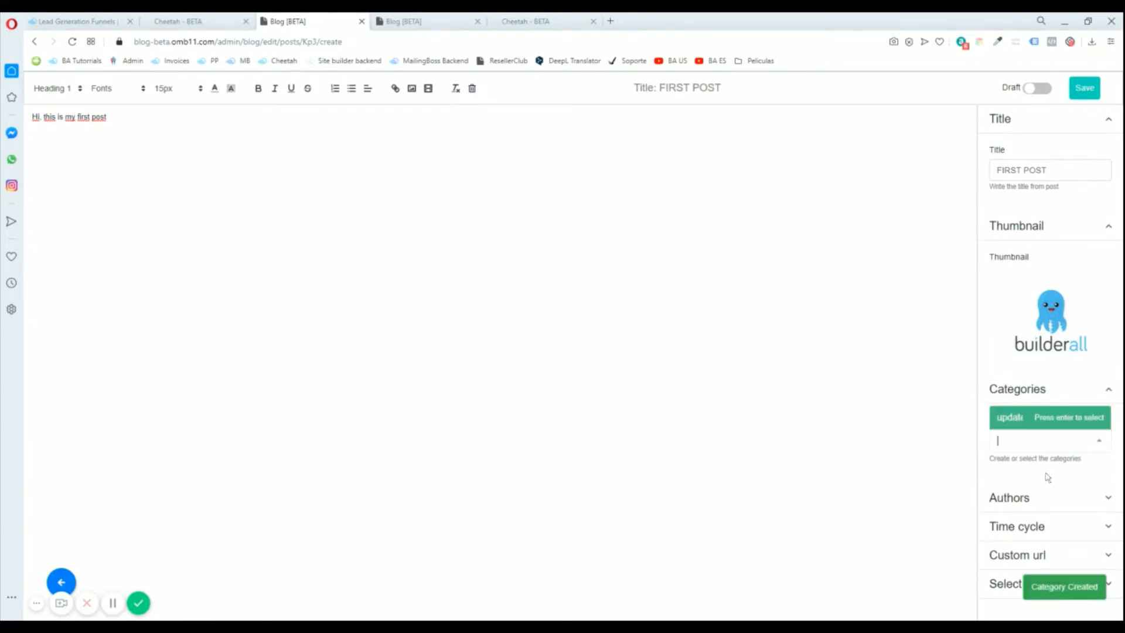
# Create a new author in the post's author settings using the author's first name.
pyautogui.click(1007, 495)
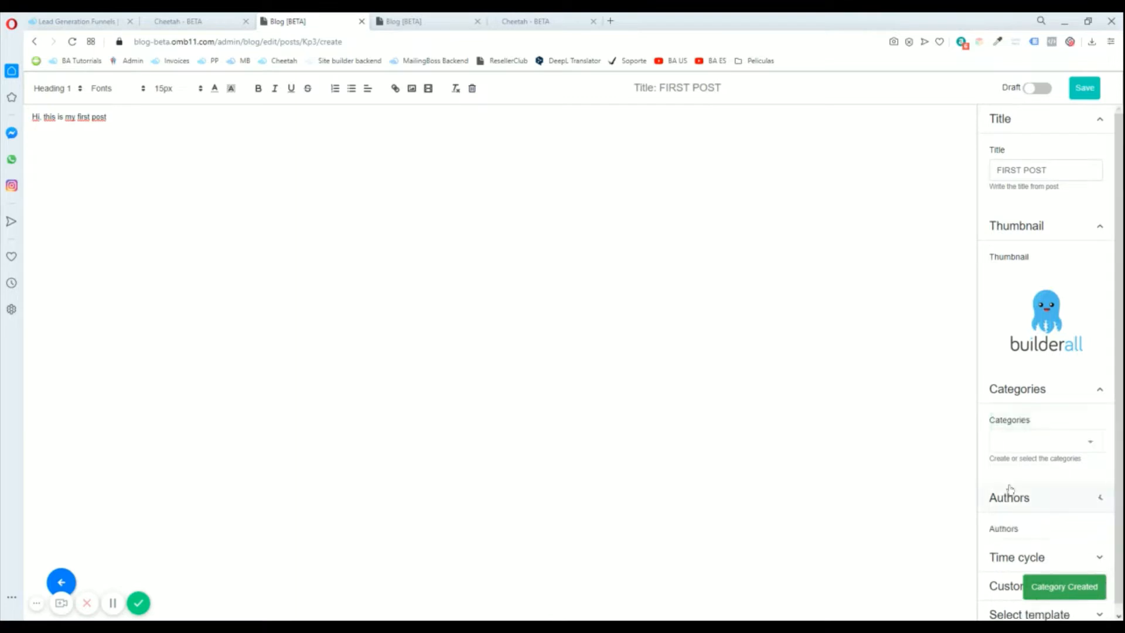
pyautogui.click(1030, 548)
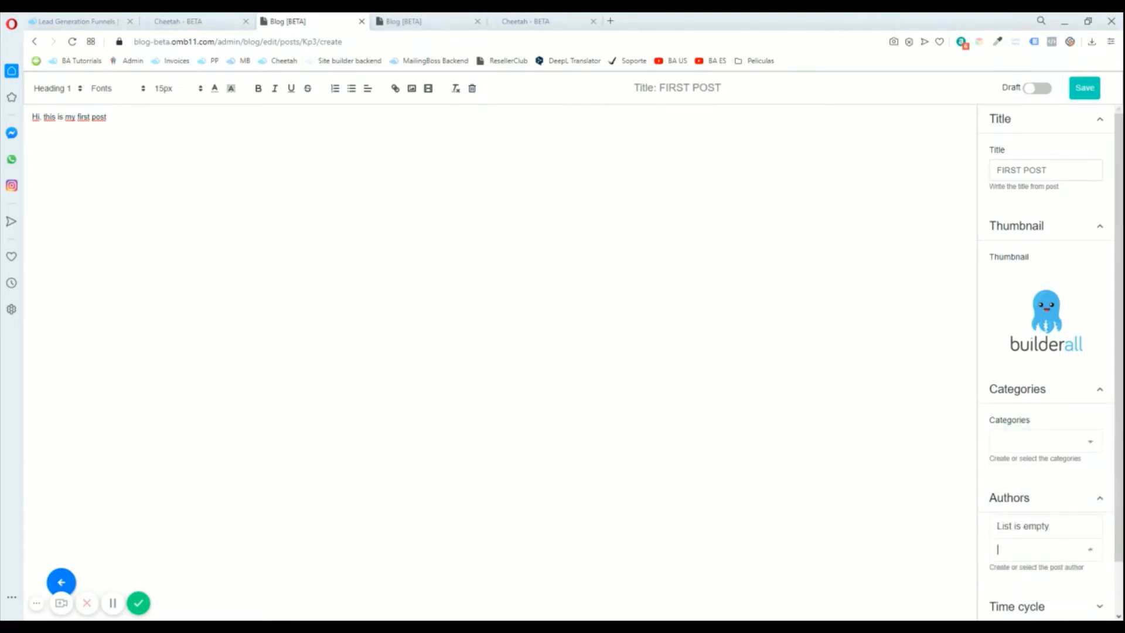
pyautogui.write('Miguel')
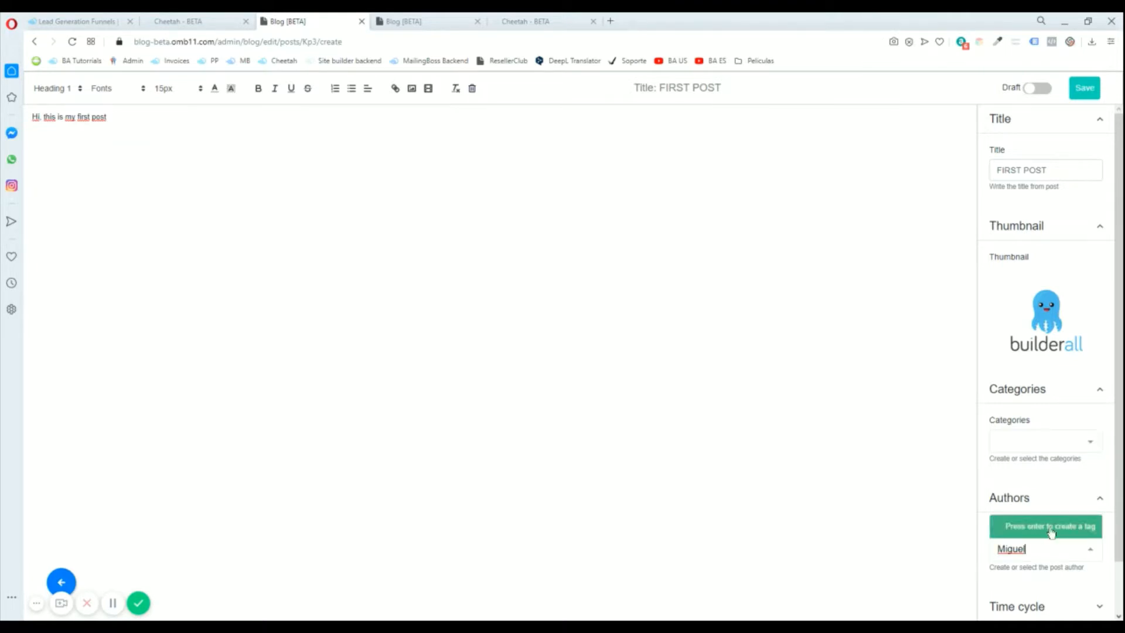
pyautogui.click(1051, 530)
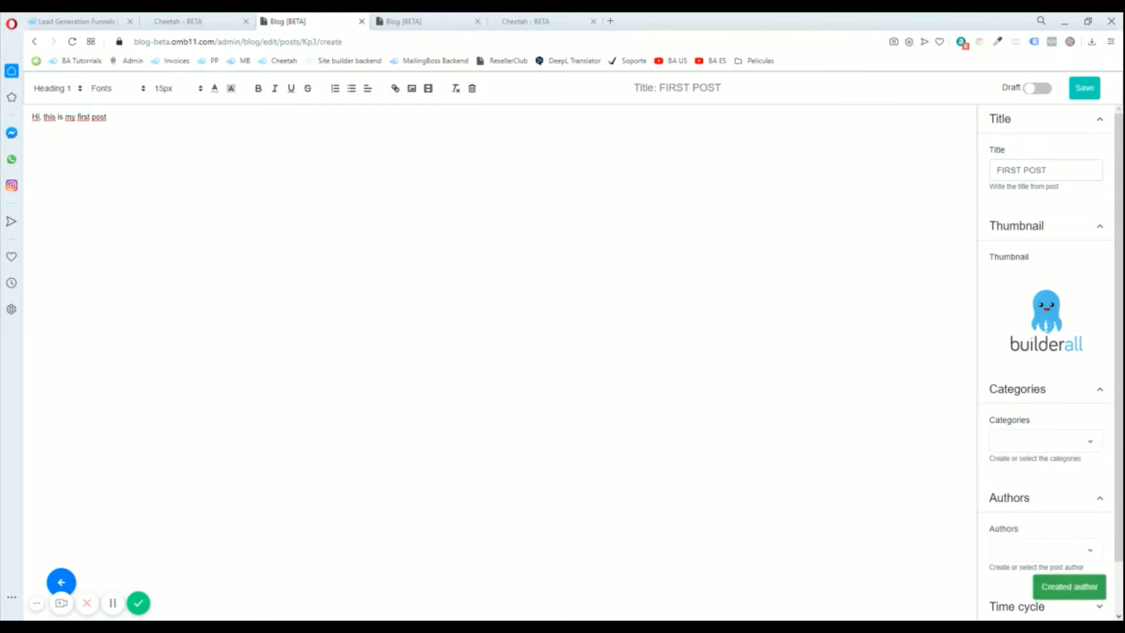
# Assign the "update" category and the newly created author to the post.
pyautogui.scroll(-1, 1031, 555)
pyautogui.click(1049, 390)
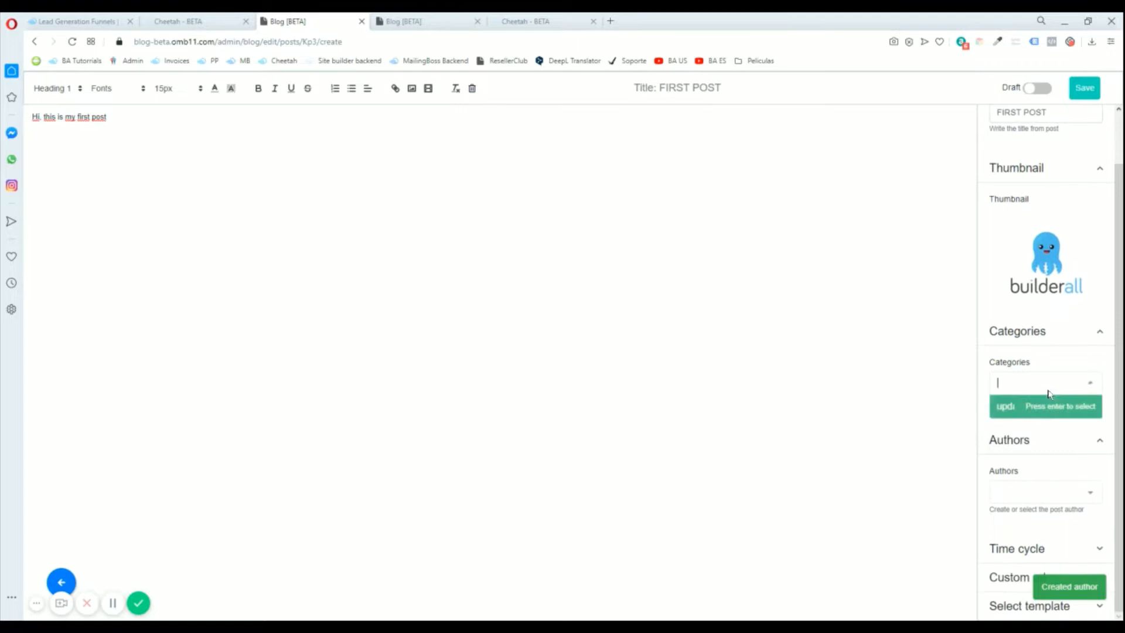
pyautogui.click(1020, 412)
pyautogui.click(1020, 490)
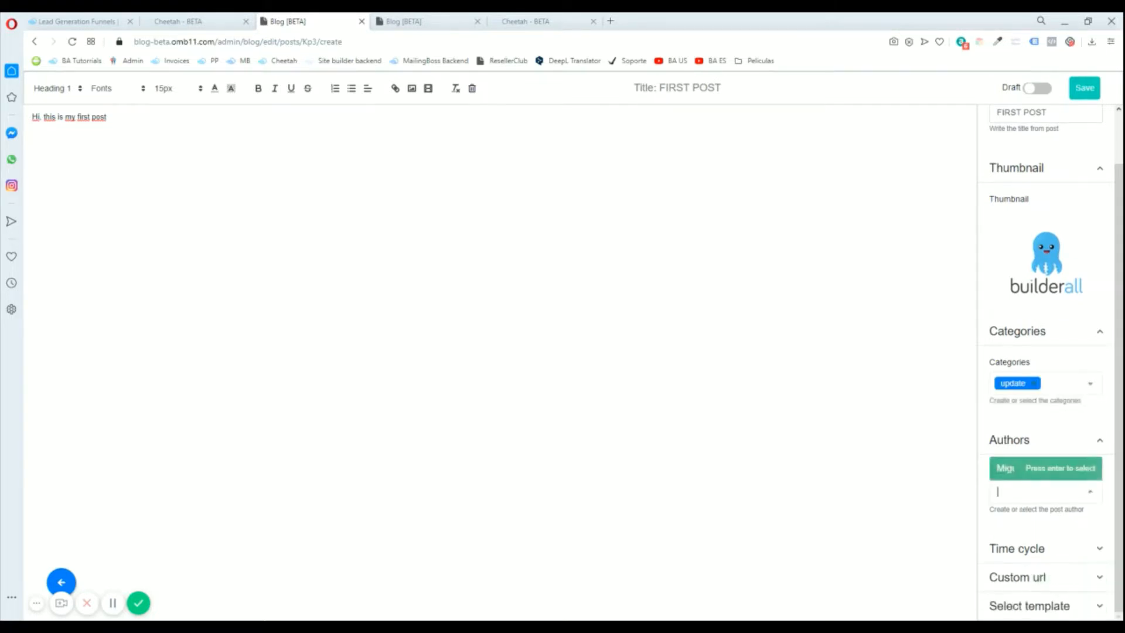
pyautogui.click(1008, 471)
# Review the post's time cycle, custom URL and template options, and save the post, returning to the posts list.
pyautogui.click(1034, 551)
pyautogui.scroll(-1, 1034, 554)
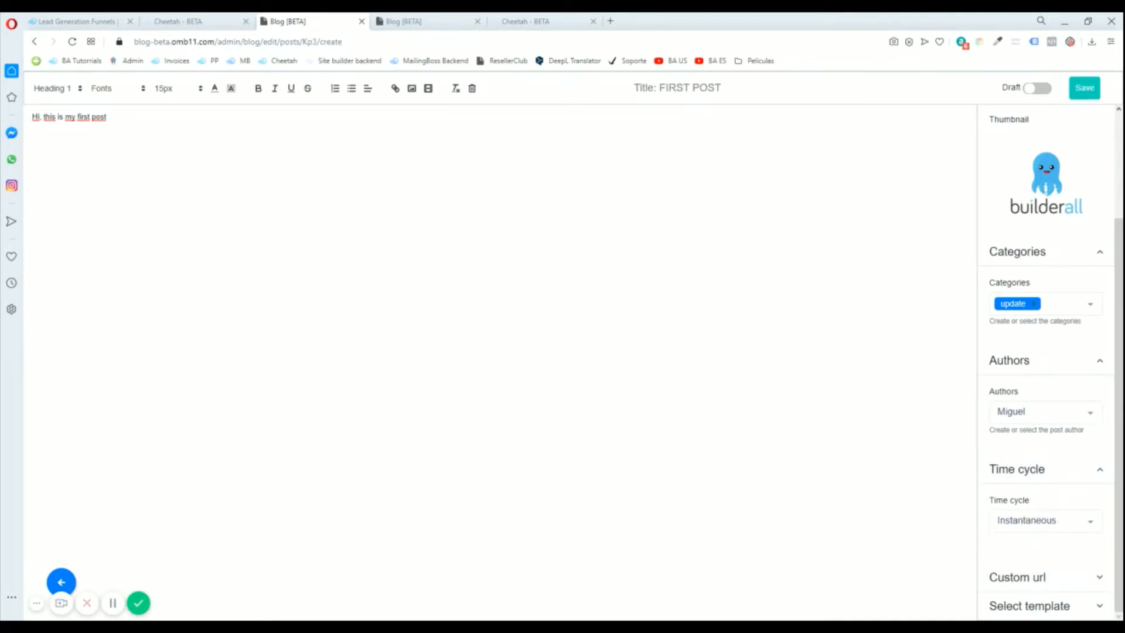
pyautogui.click(1034, 579)
pyautogui.scroll(-1, 1032, 579)
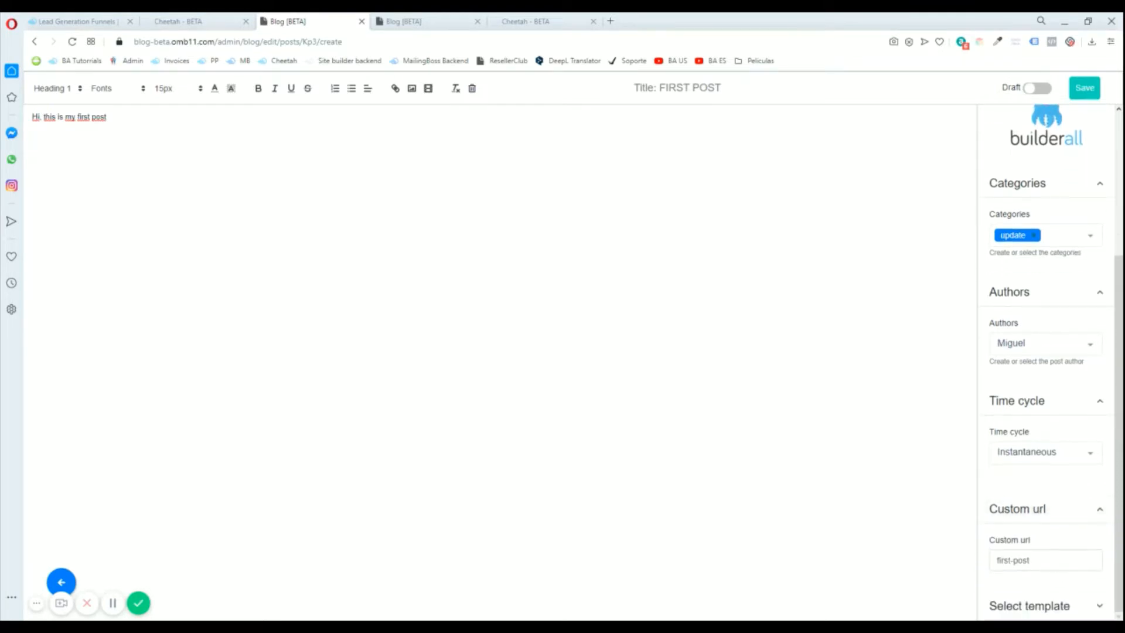
pyautogui.doubleClick(1029, 560)
pyautogui.click(1036, 603)
pyautogui.scroll(-1, 1037, 598)
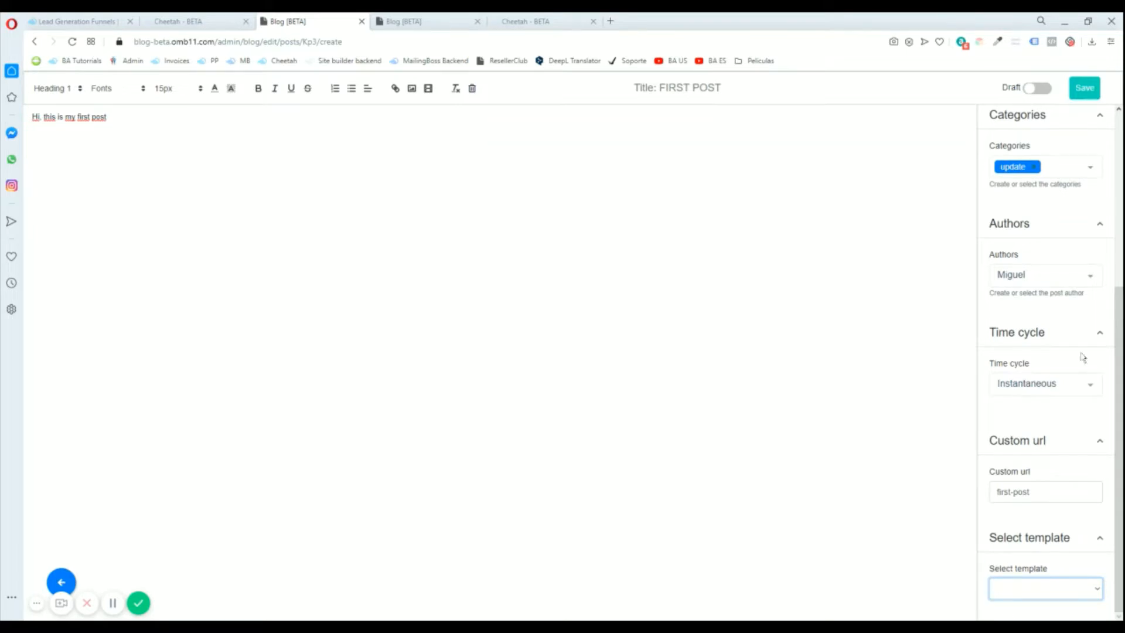
pyautogui.click(1083, 89)
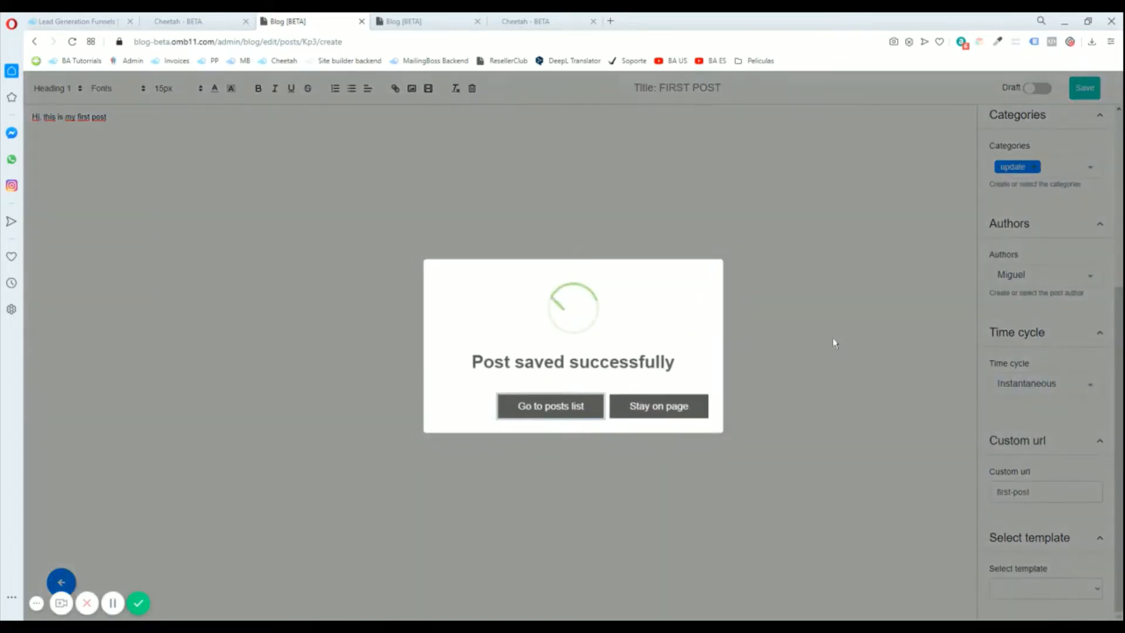
pyautogui.click(556, 405)
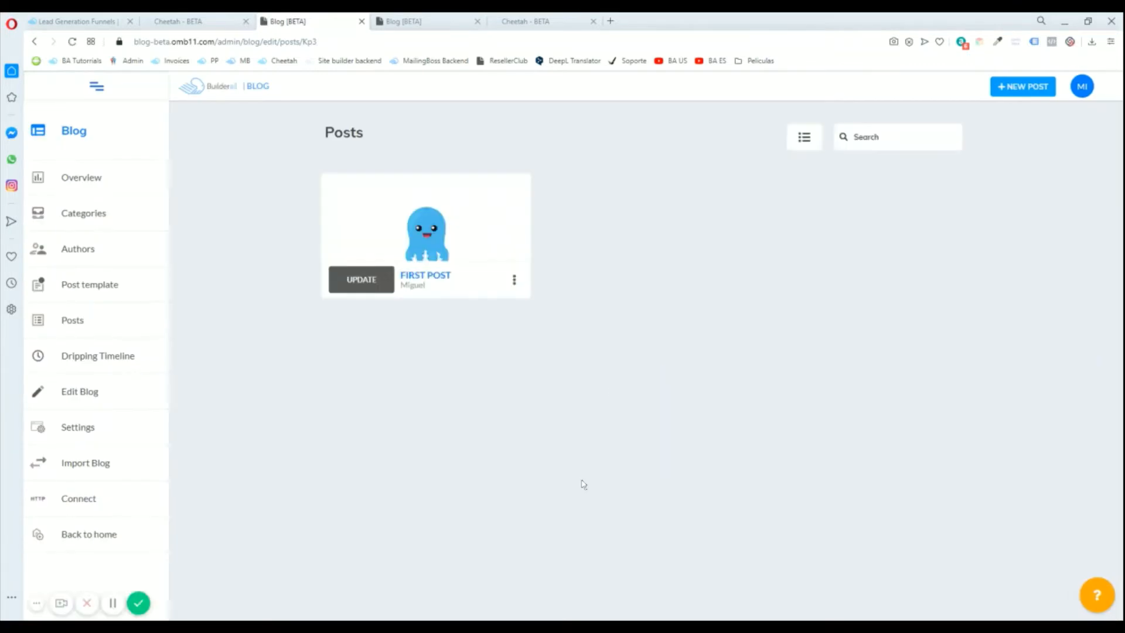
# Open a new post template, examine its title, thumbnail, category and author settings, and leave it without saving.
pyautogui.click(91, 292)
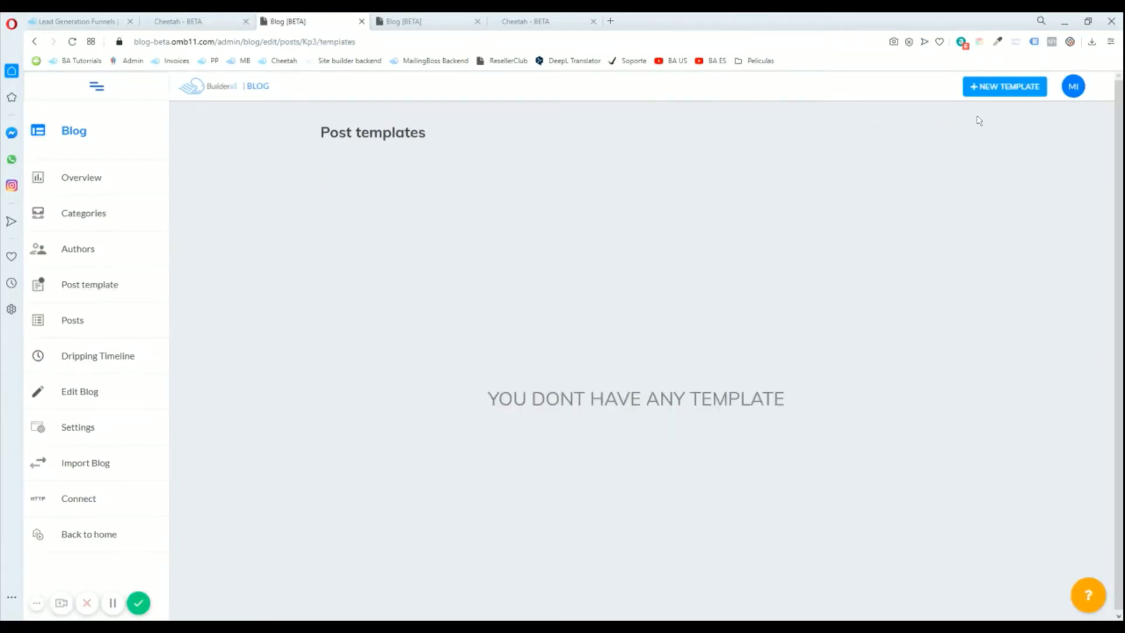
pyautogui.click(1010, 92)
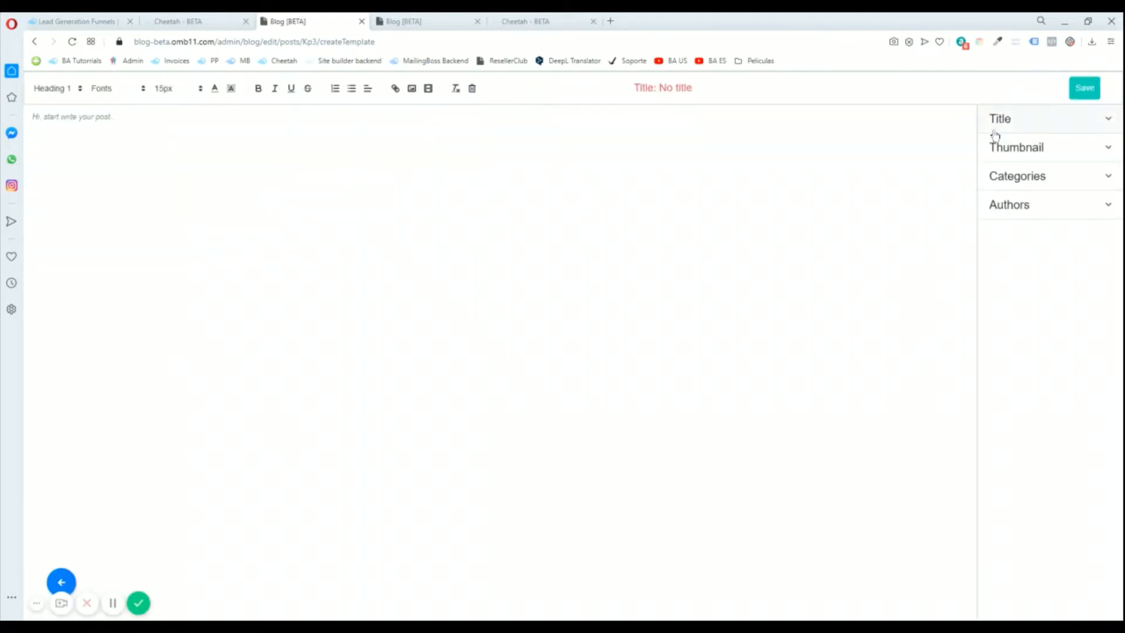
pyautogui.click(1022, 121)
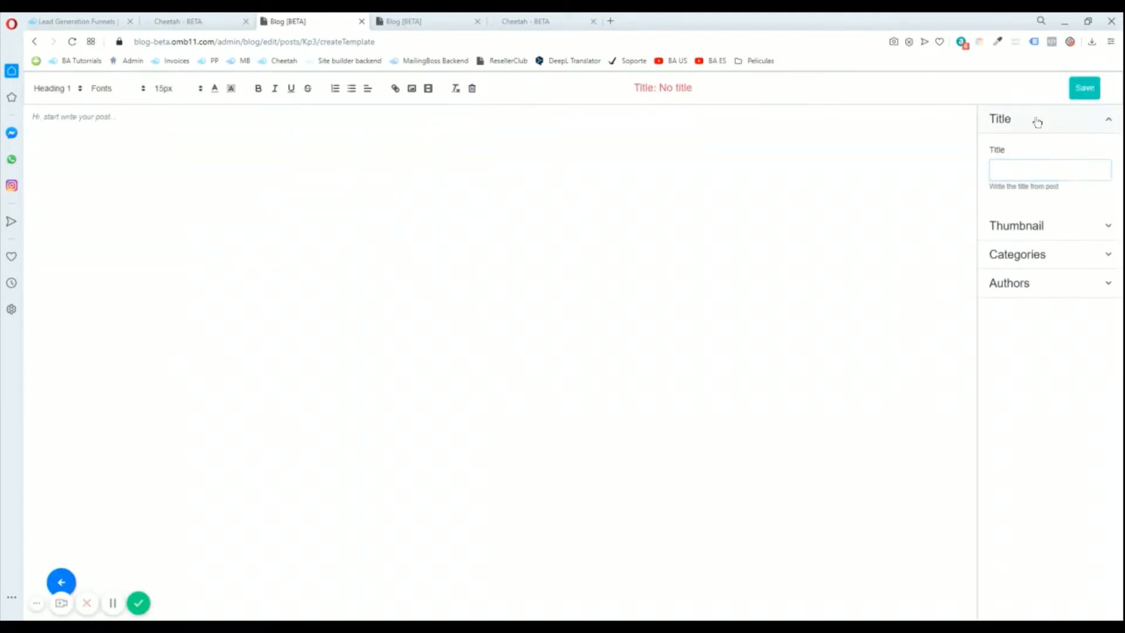
pyautogui.click(1038, 121)
pyautogui.click(1042, 147)
pyautogui.click(1043, 147)
pyautogui.click(1042, 182)
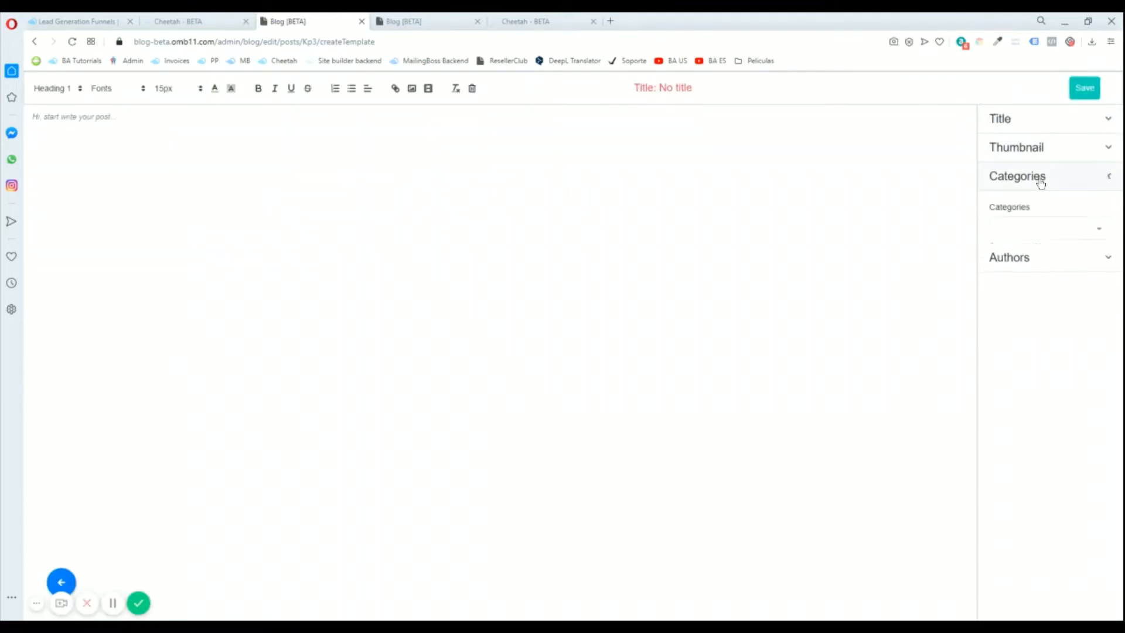
pyautogui.click(1036, 227)
pyautogui.click(1022, 200)
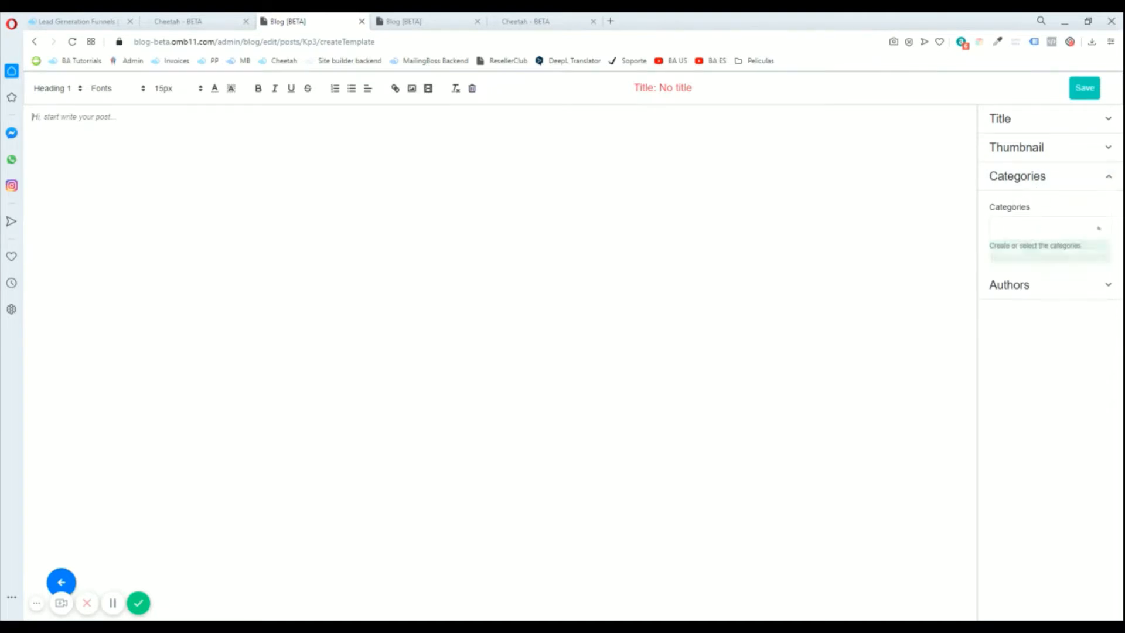
pyautogui.click(1009, 285)
pyautogui.click(33, 117)
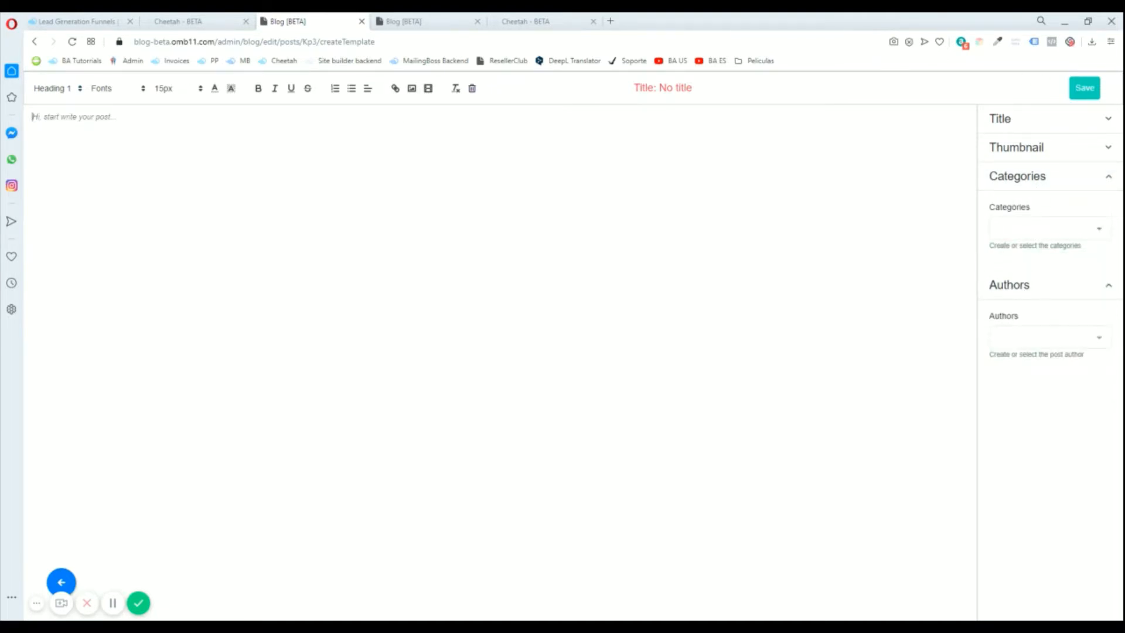
pyautogui.click(34, 41)
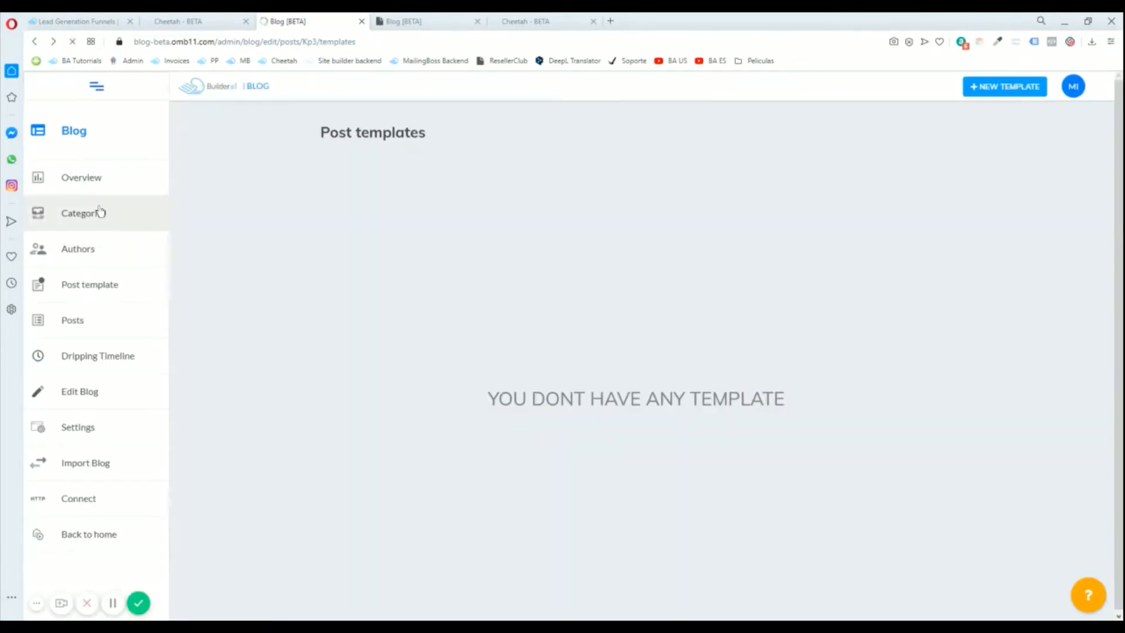
# Check the name and slug fields of the "update" category, and add a new blog category named "news".
pyautogui.click(420, 151)
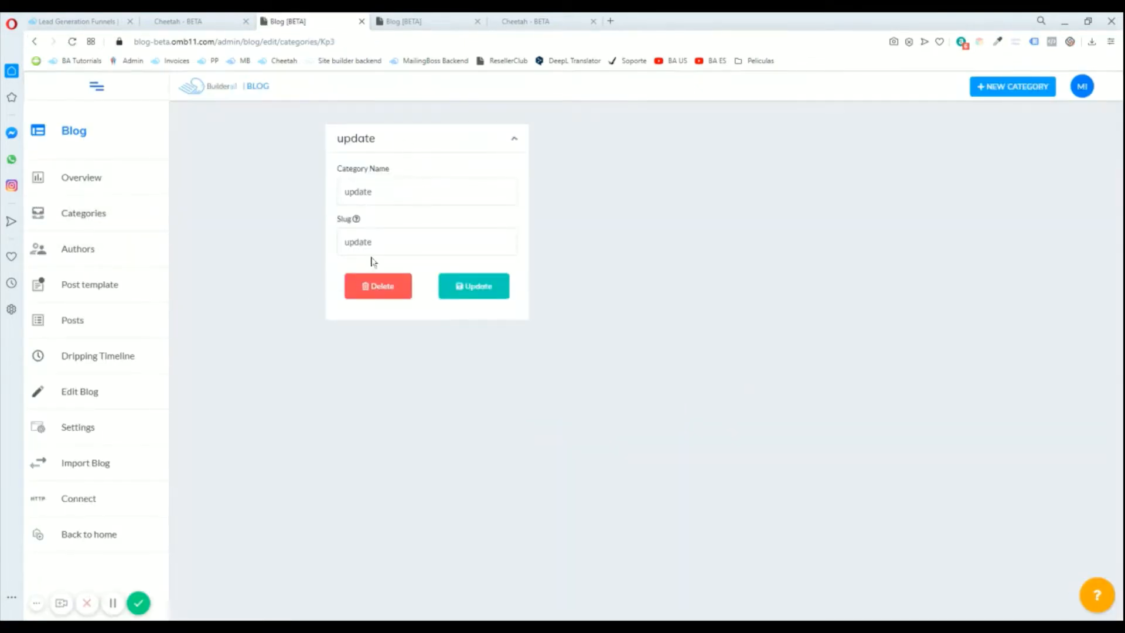
pyautogui.click(521, 144)
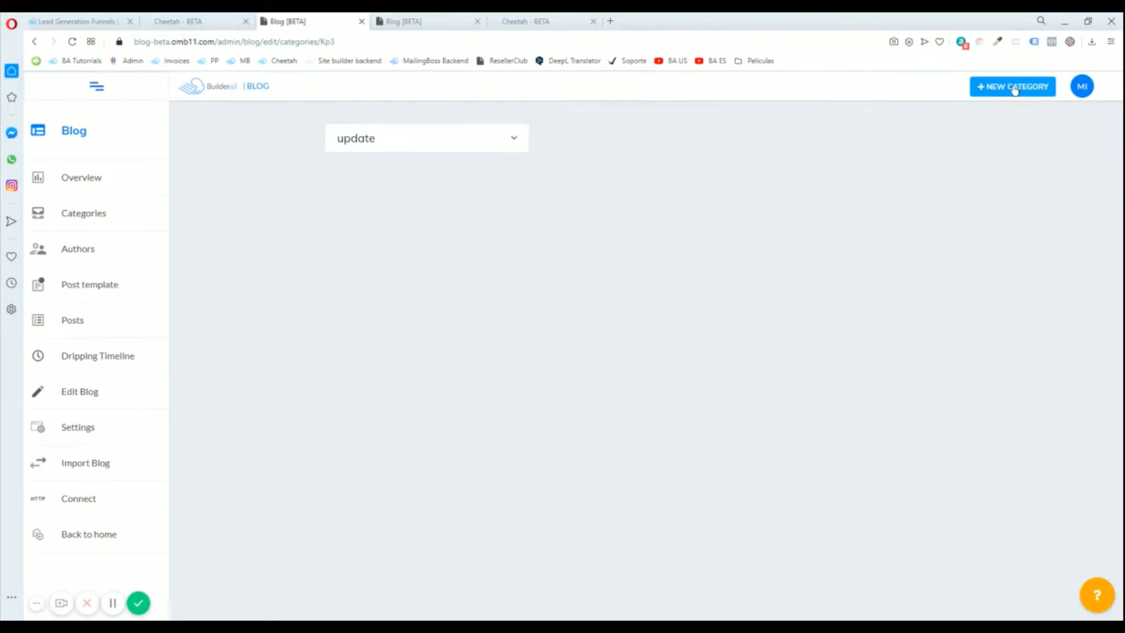
pyautogui.click(1020, 87)
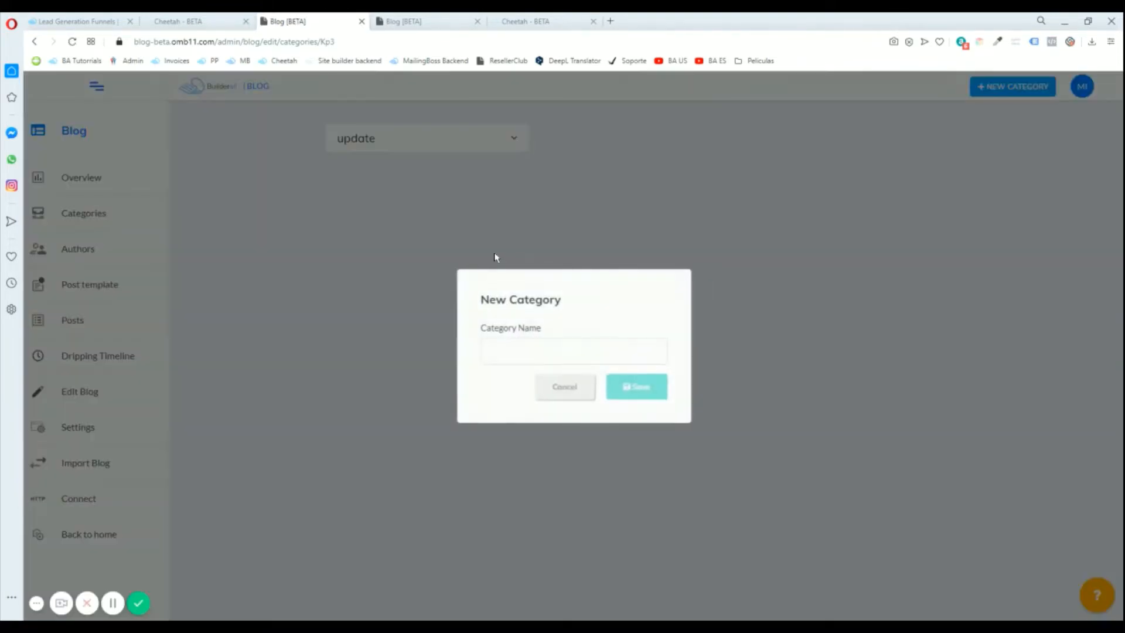
pyautogui.write('news')
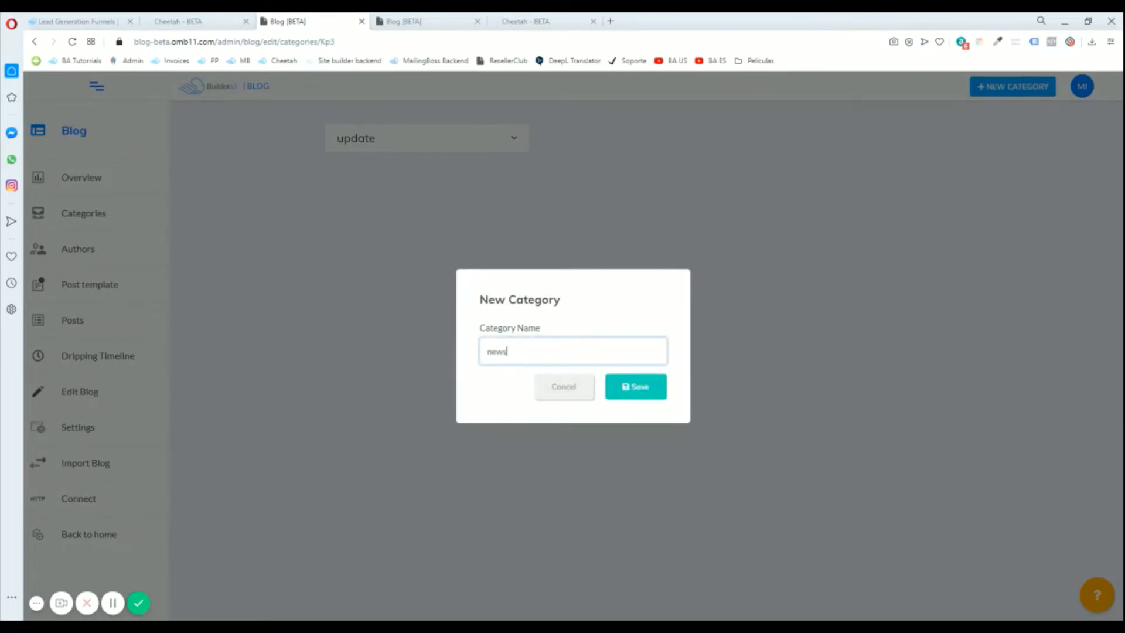
pyautogui.click(628, 388)
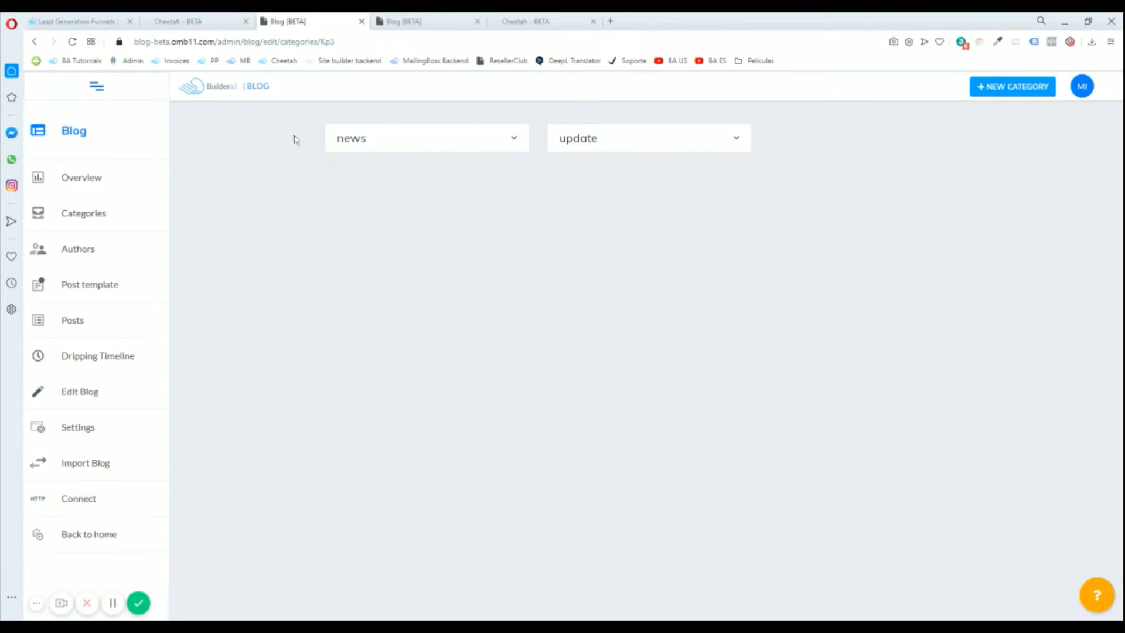
# Open the existing blog author for editing and examine the name, email and biography fields under About.
pyautogui.click(83, 250)
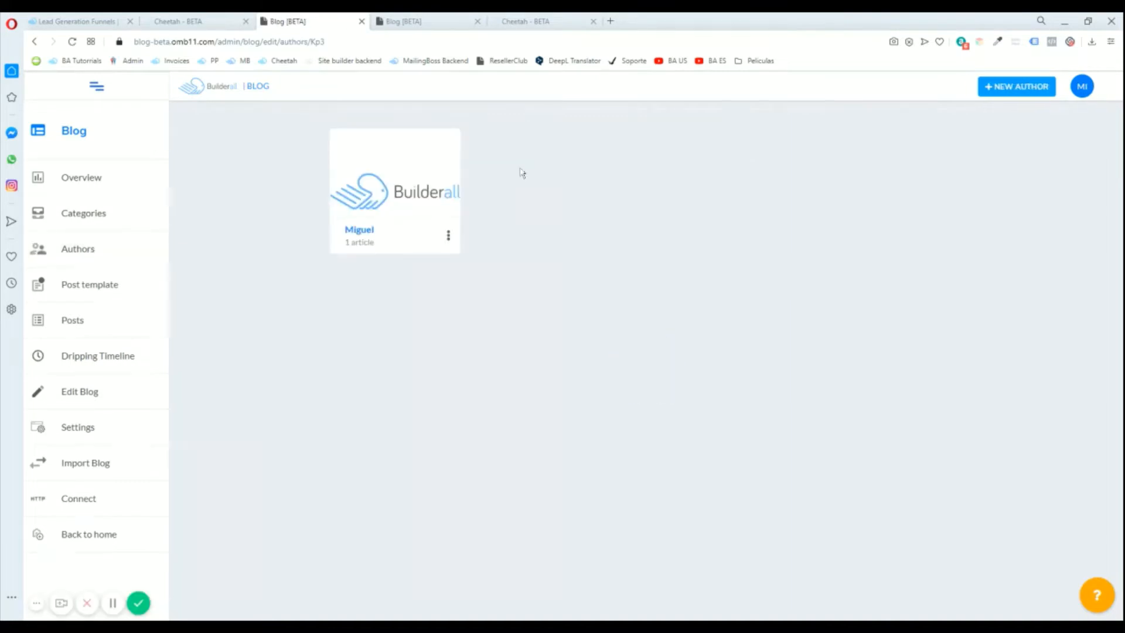
pyautogui.click(447, 237)
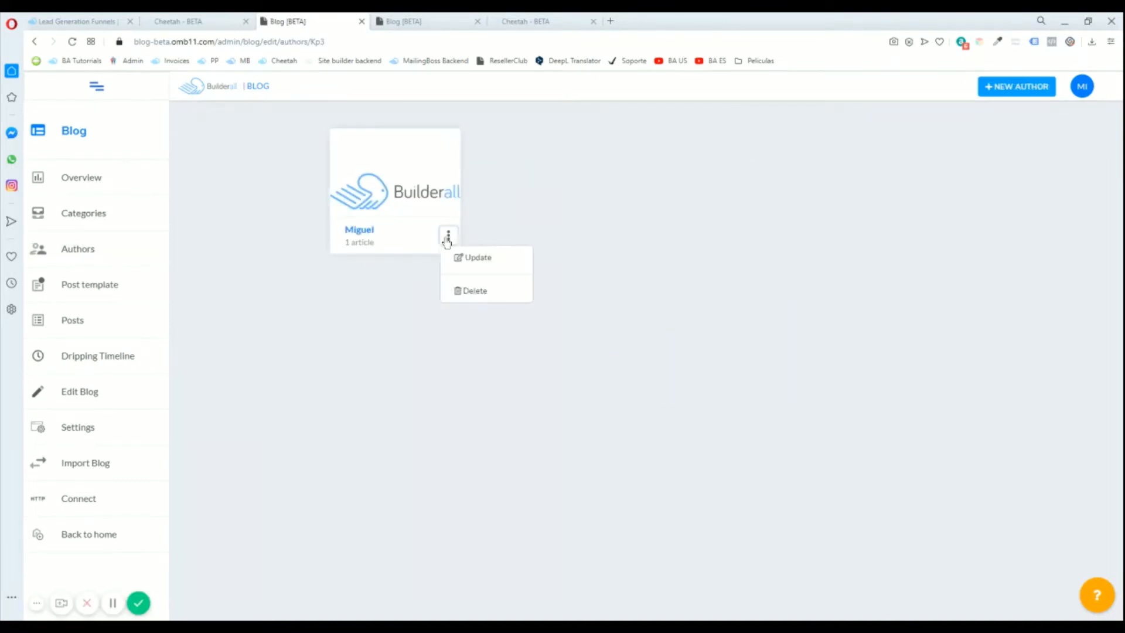
pyautogui.click(463, 263)
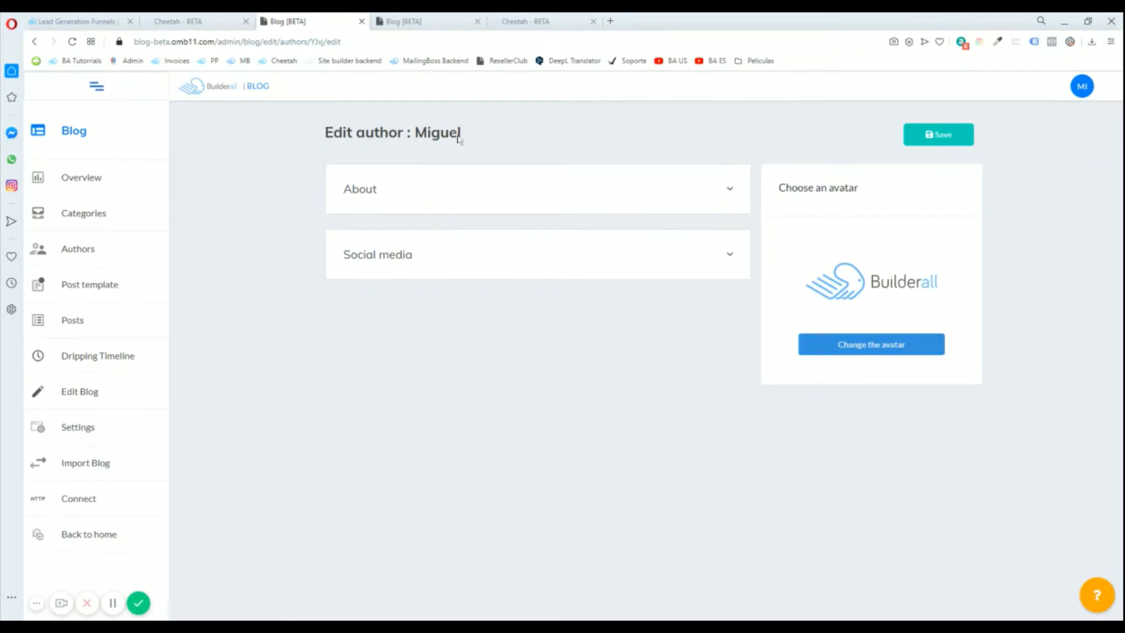
pyautogui.moveTo(461, 137)
pyautogui.mouseDown()
pyautogui.moveTo(415, 136)
pyautogui.moveTo(462, 138)
pyautogui.mouseUp()
pyautogui.click(557, 150)
pyautogui.click(484, 150)
pyautogui.click(435, 195)
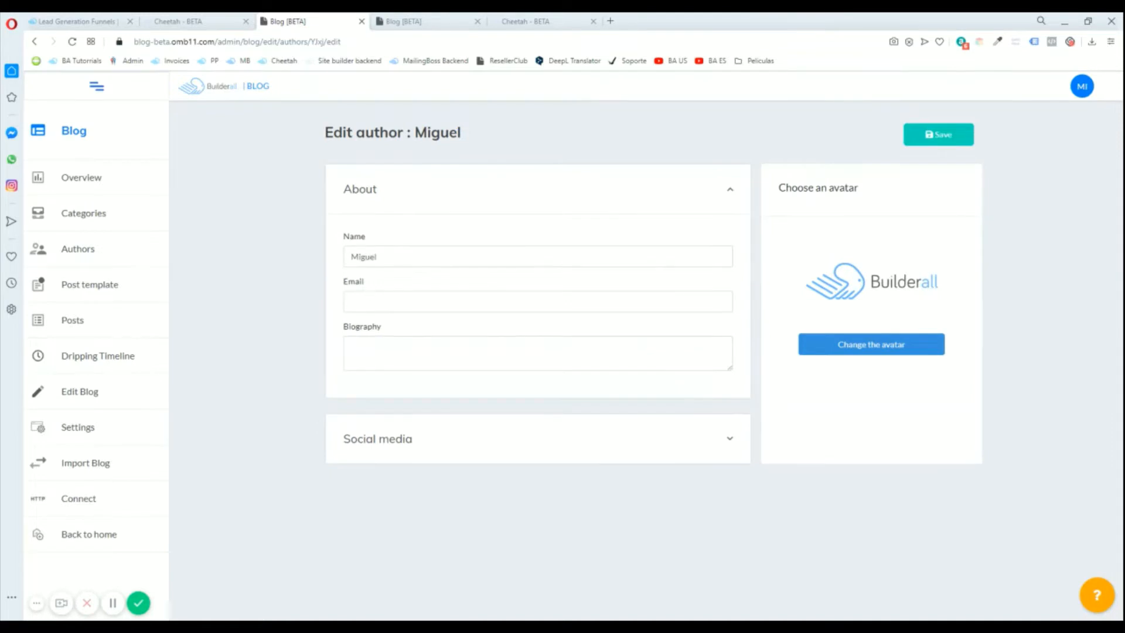
pyautogui.click(369, 302)
pyautogui.click(373, 342)
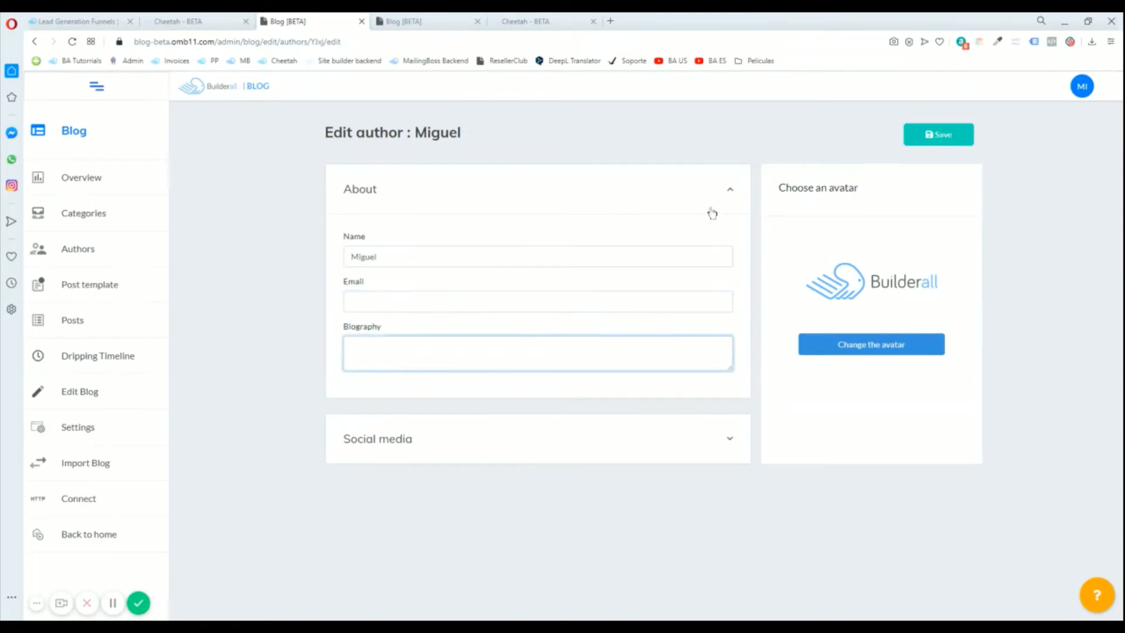
# Examine the author's social media fields, and collapse both the About and Social media sections.
pyautogui.click(741, 194)
pyautogui.click(355, 274)
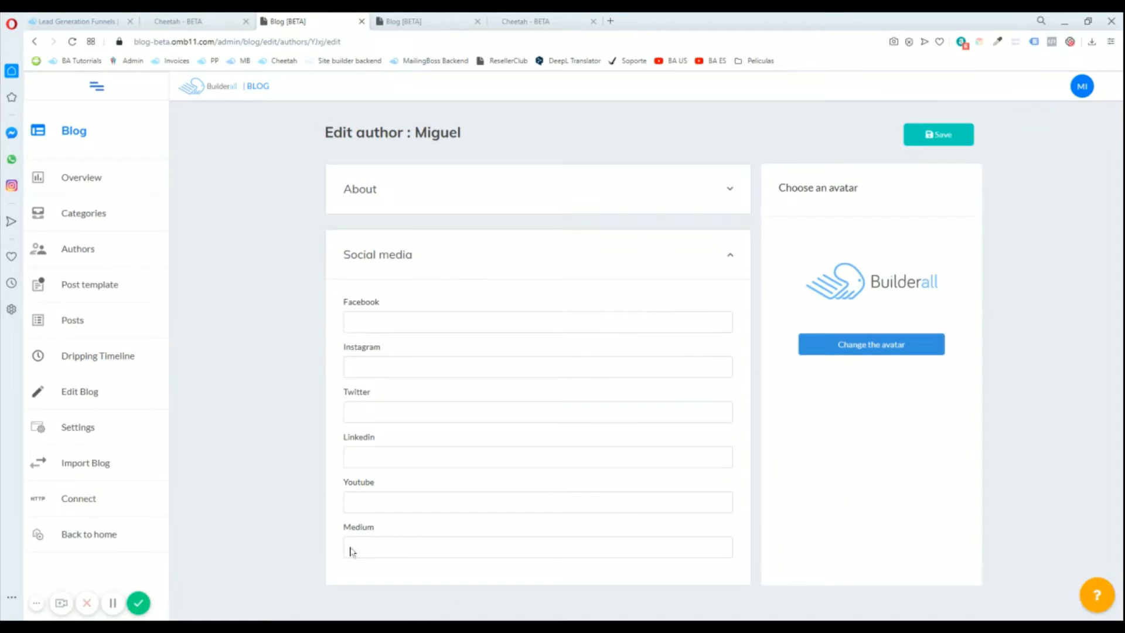
pyautogui.click(740, 256)
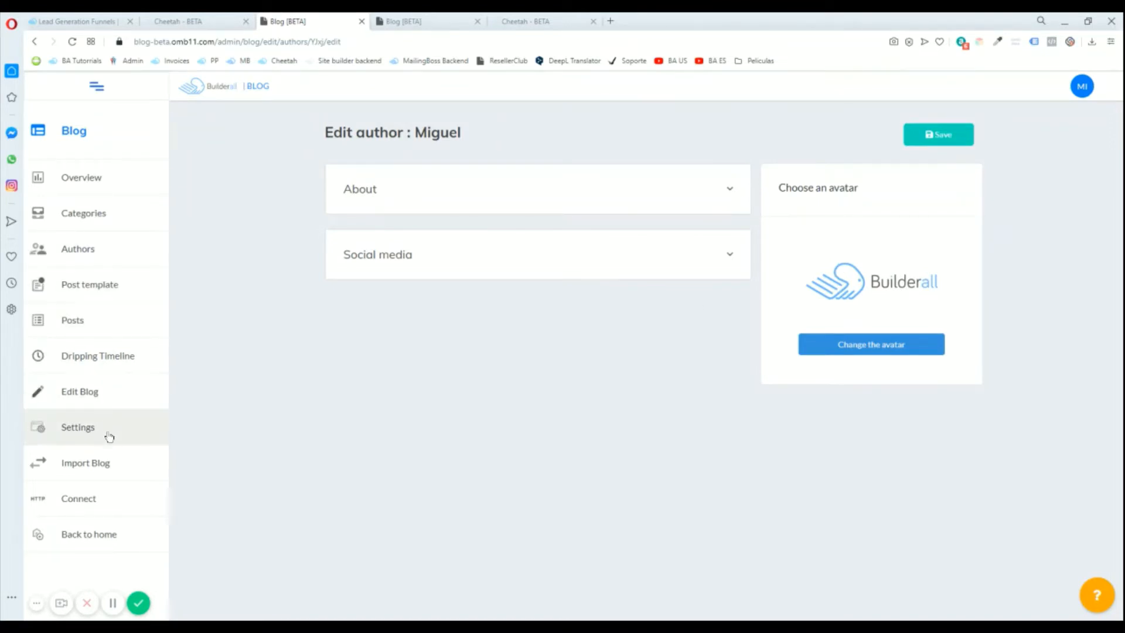
# View the blog's overview statistics, and switch to the Funnel #1 website pages in Cheetah.
pyautogui.click(110, 184)
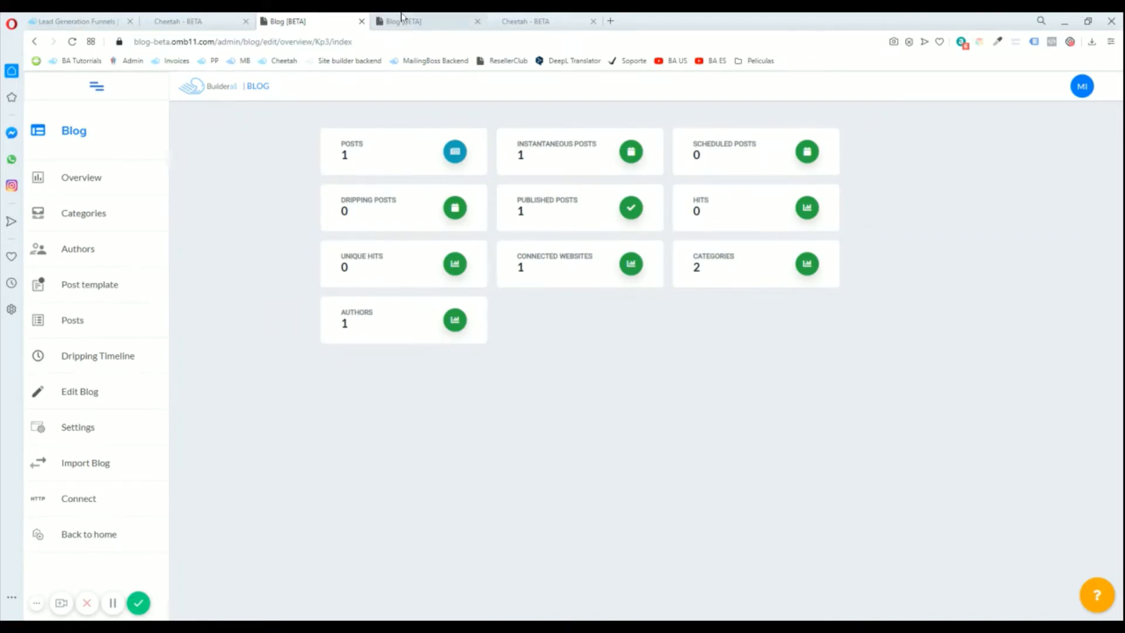
pyautogui.click(220, 20)
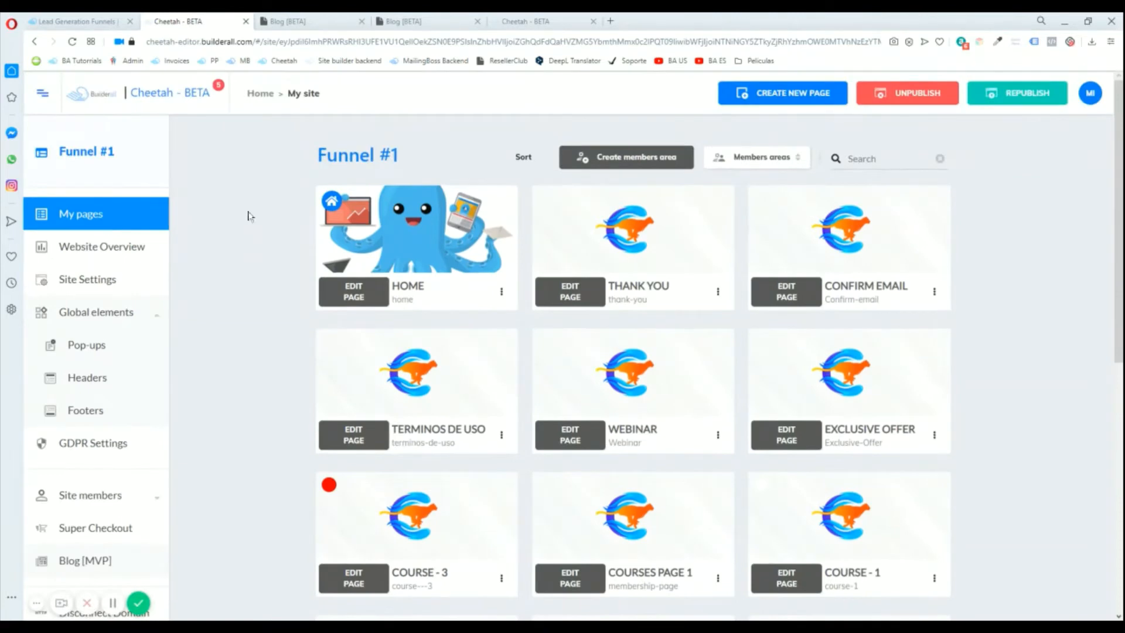
# Reopen the Funnel #1 website from the site list and examine its Blog feed and post pages.
pyautogui.click(169, 98)
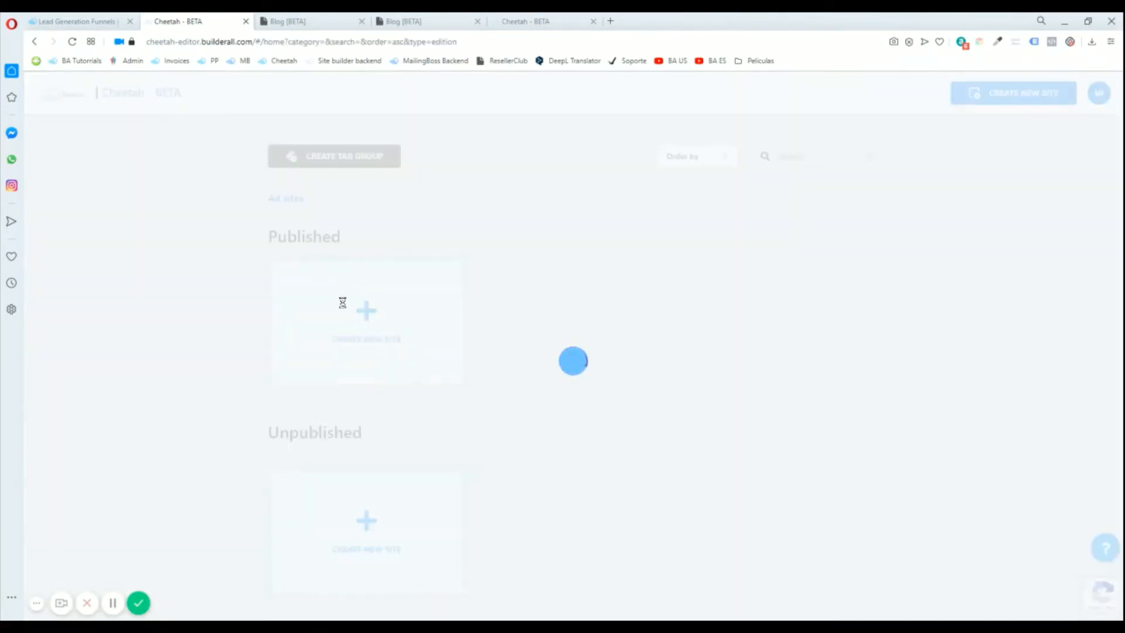
pyautogui.click(306, 374)
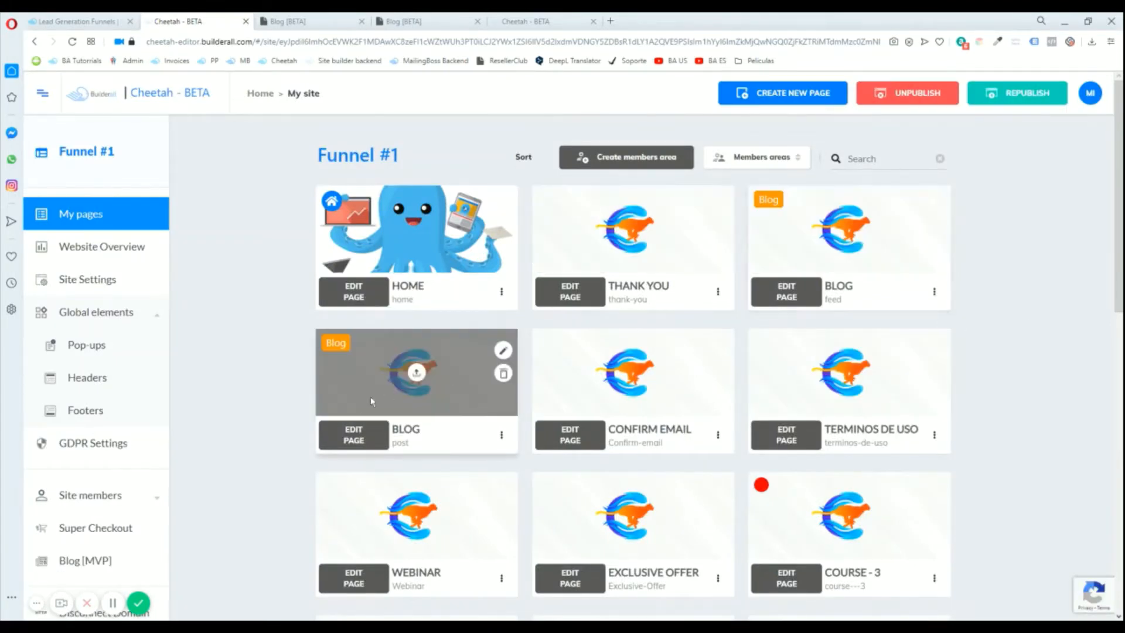
pyautogui.moveTo(856, 207)
pyautogui.scroll(-12, 1005, 414)
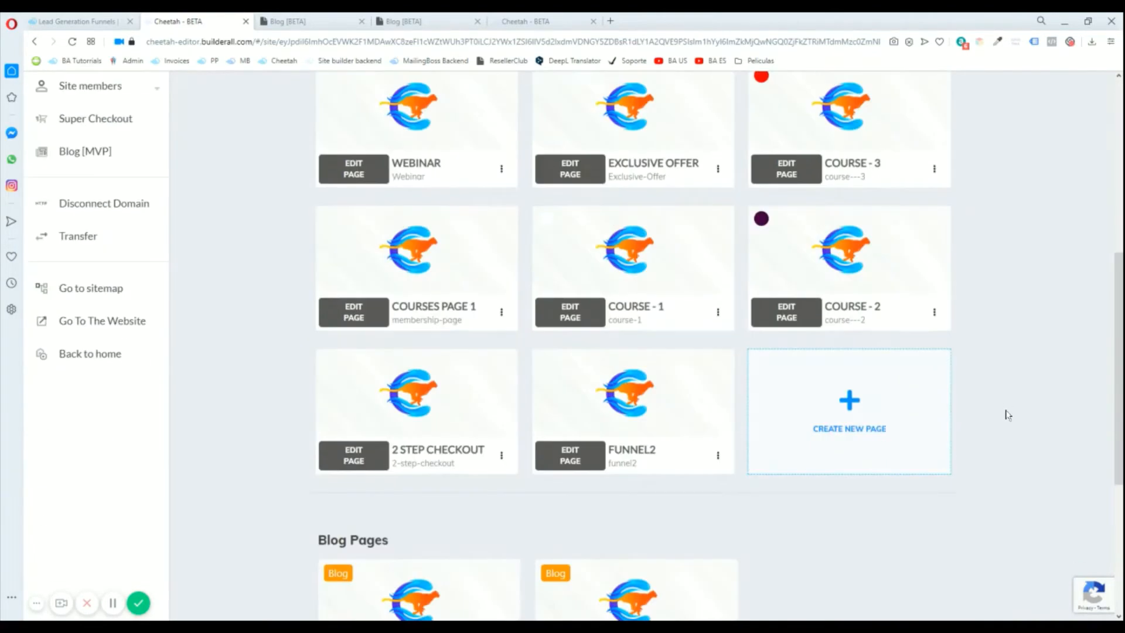
pyautogui.scroll(1, 425, 305)
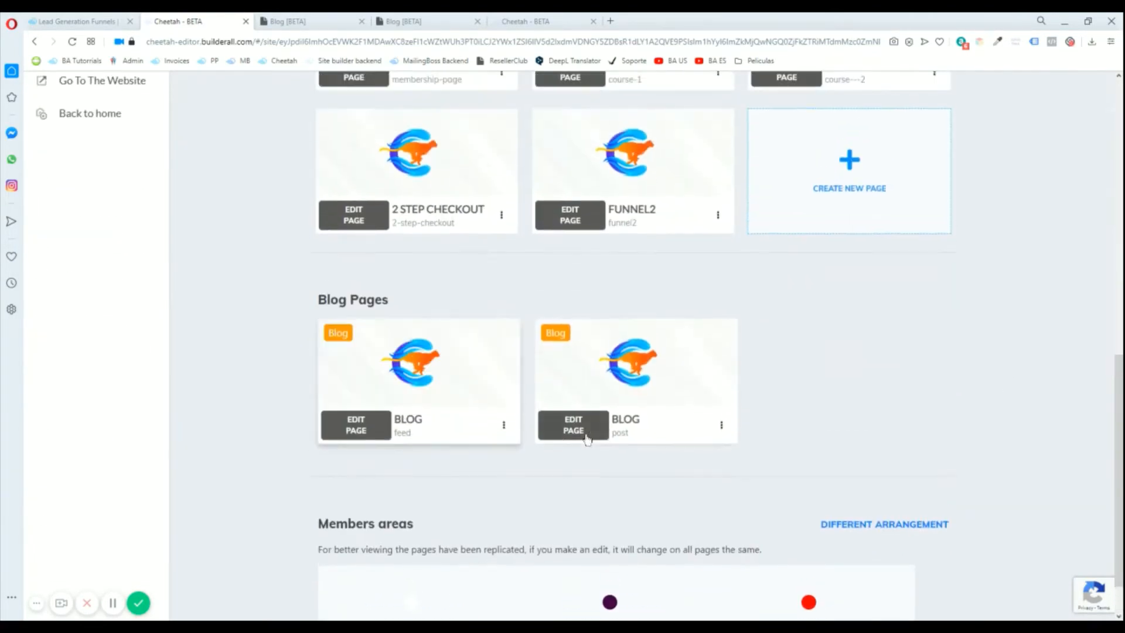
pyautogui.scroll(10, 918, 417)
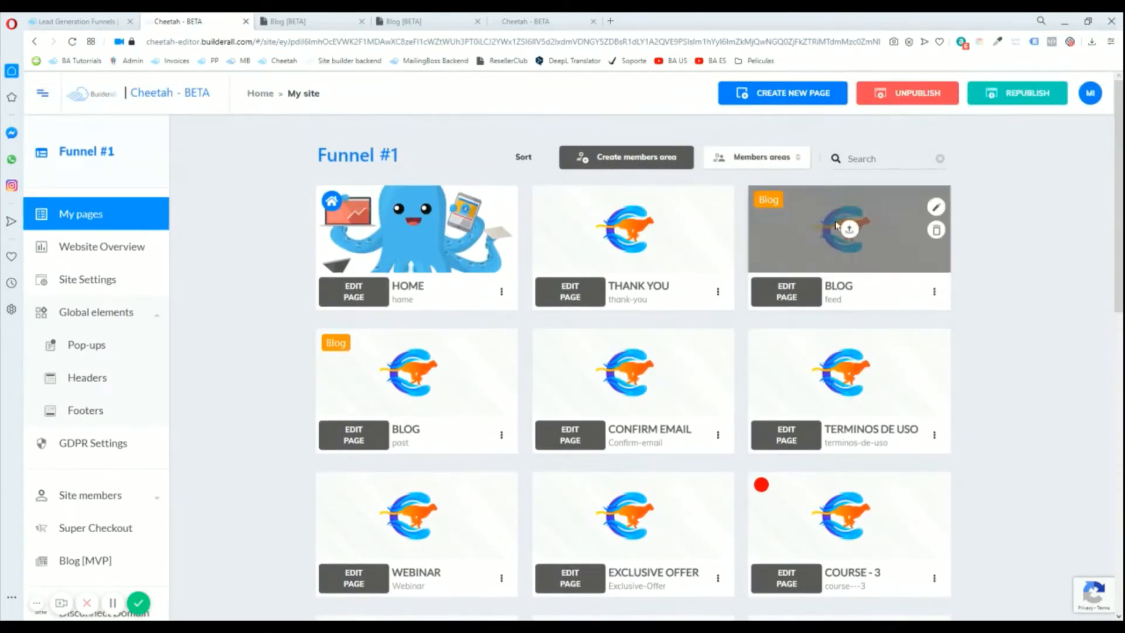
pyautogui.scroll(-12, 839, 348)
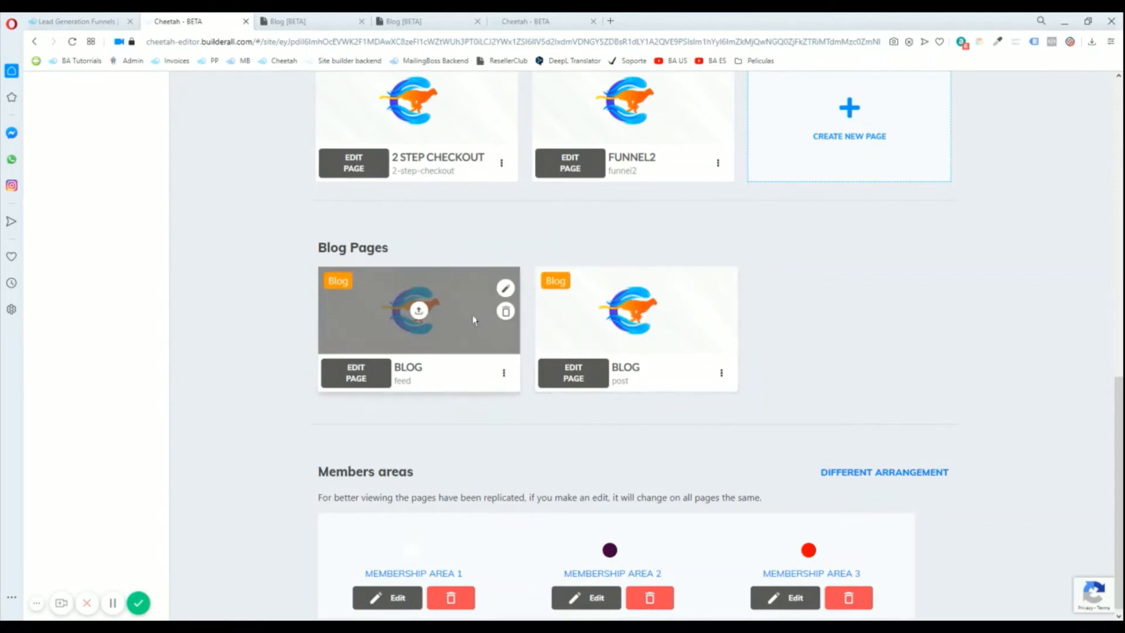
# Open the Blog page with the "feed" slug in the page editor.
pyautogui.click(375, 374)
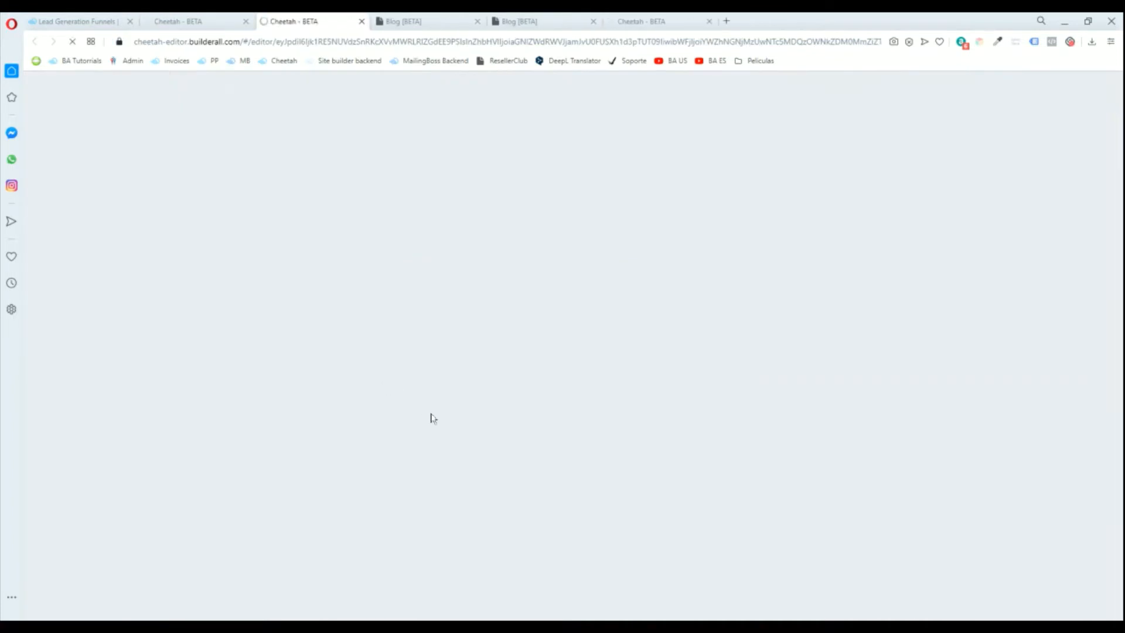
pyautogui.click(191, 21)
pyautogui.moveTo(423, 368); pyautogui.dragTo(406, 367)
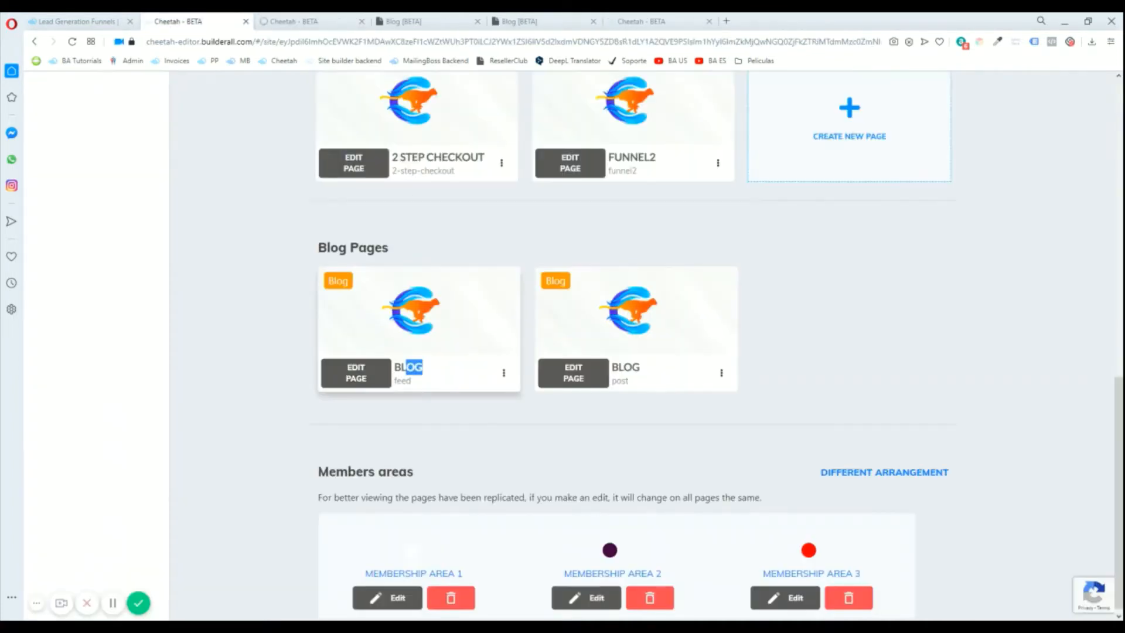
pyautogui.click(401, 389)
pyautogui.click(296, 18)
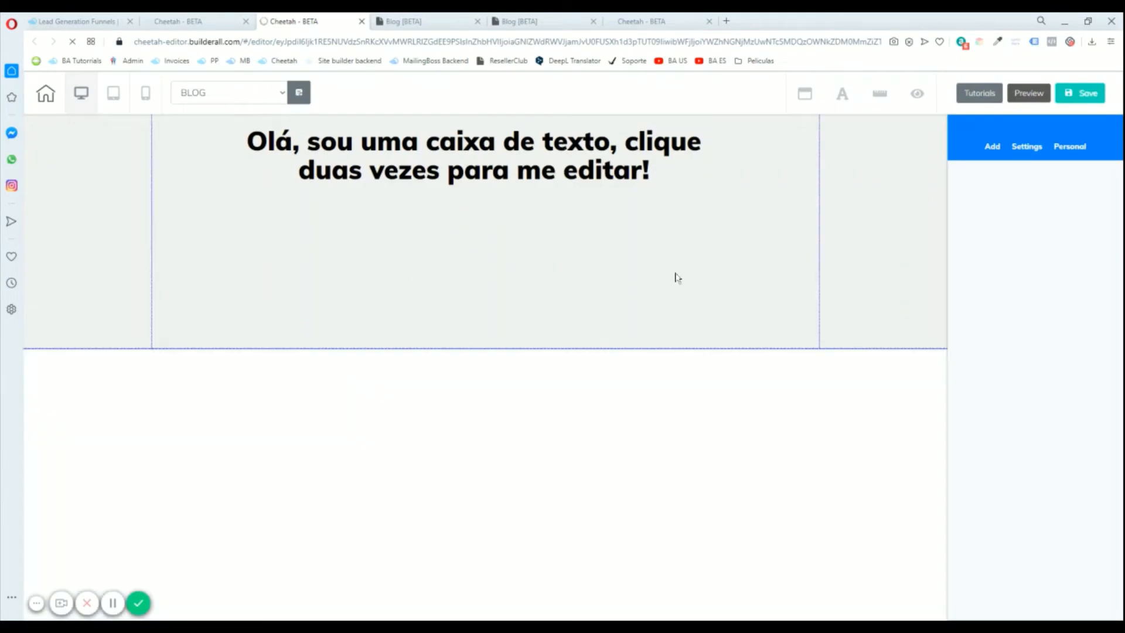
# Delete the placeholder text box from the feed page and extend its panel down to nearly the full canvas height.
pyautogui.click(498, 161)
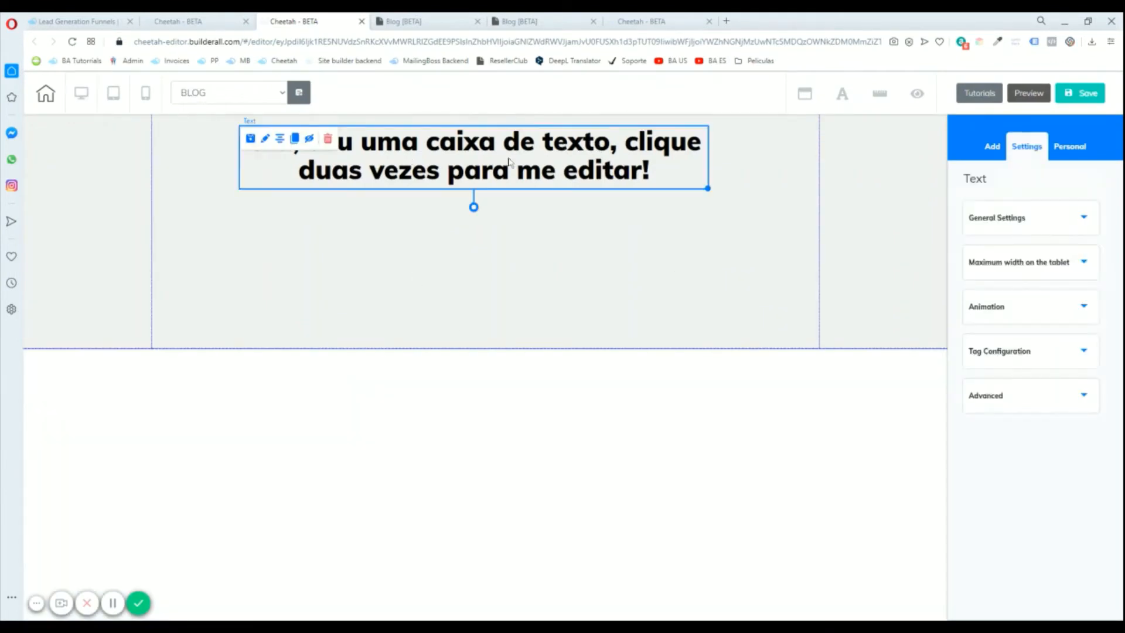
pyautogui.click(327, 139)
pyautogui.click(617, 362)
pyautogui.hotkey('ctrl', 'shift', 'Tab')
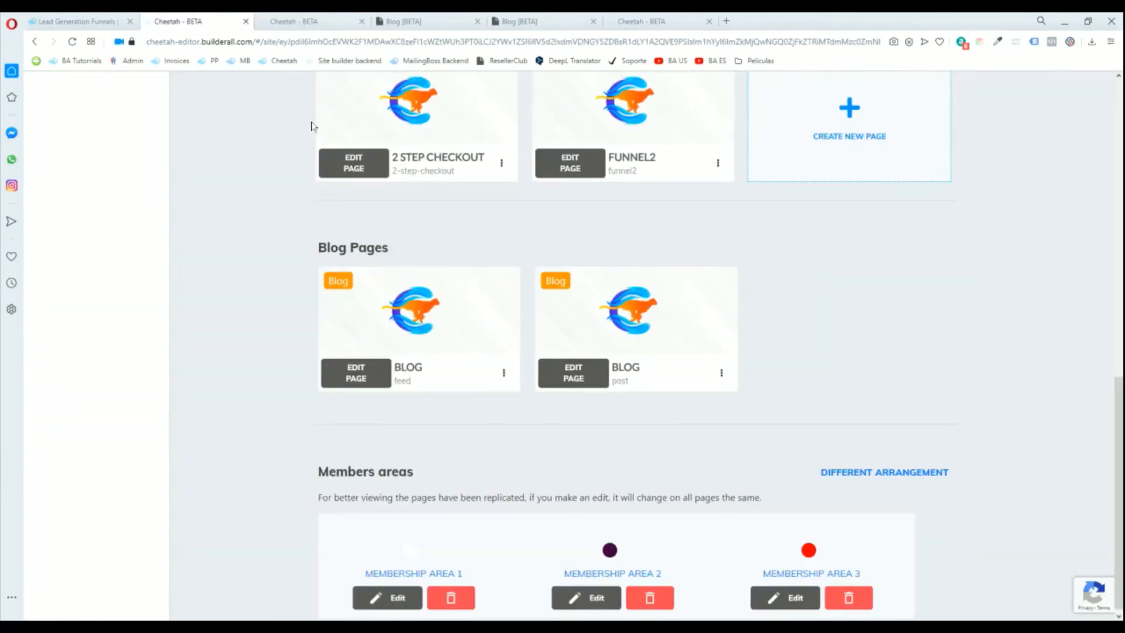
pyautogui.hotkey('ctrl', 'Tab')
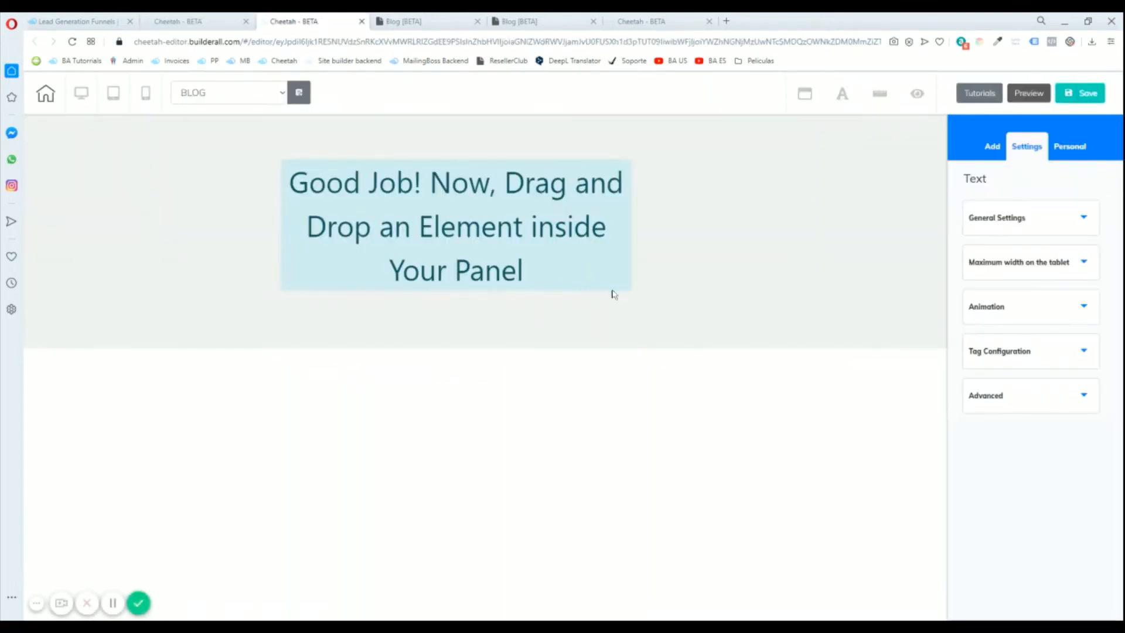
pyautogui.click(610, 323)
pyautogui.moveTo(489, 349); pyautogui.dragTo(490, 613)
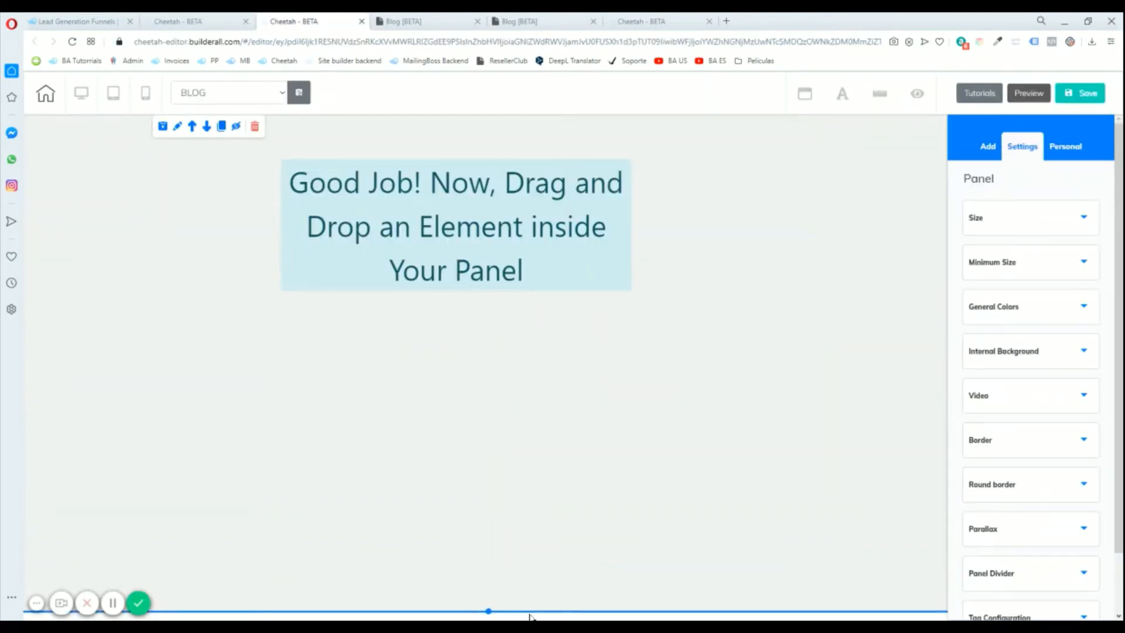
# Bring up the addable page elements and look over the Blog element categories.
pyautogui.click(995, 151)
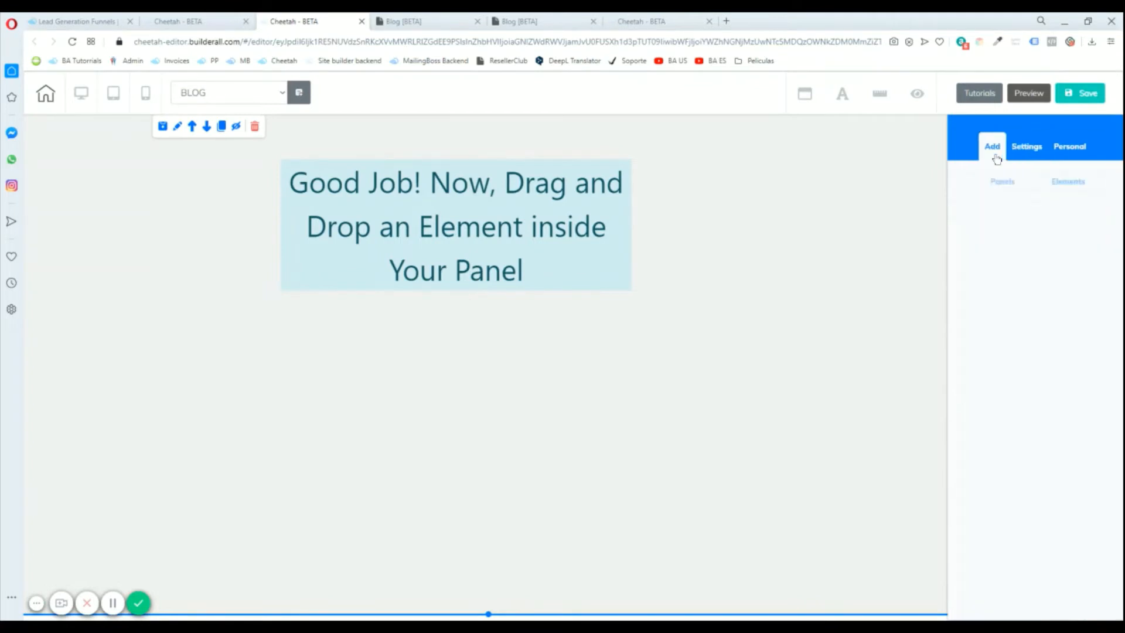
pyautogui.click(1062, 182)
pyautogui.scroll(-2, 1040, 332)
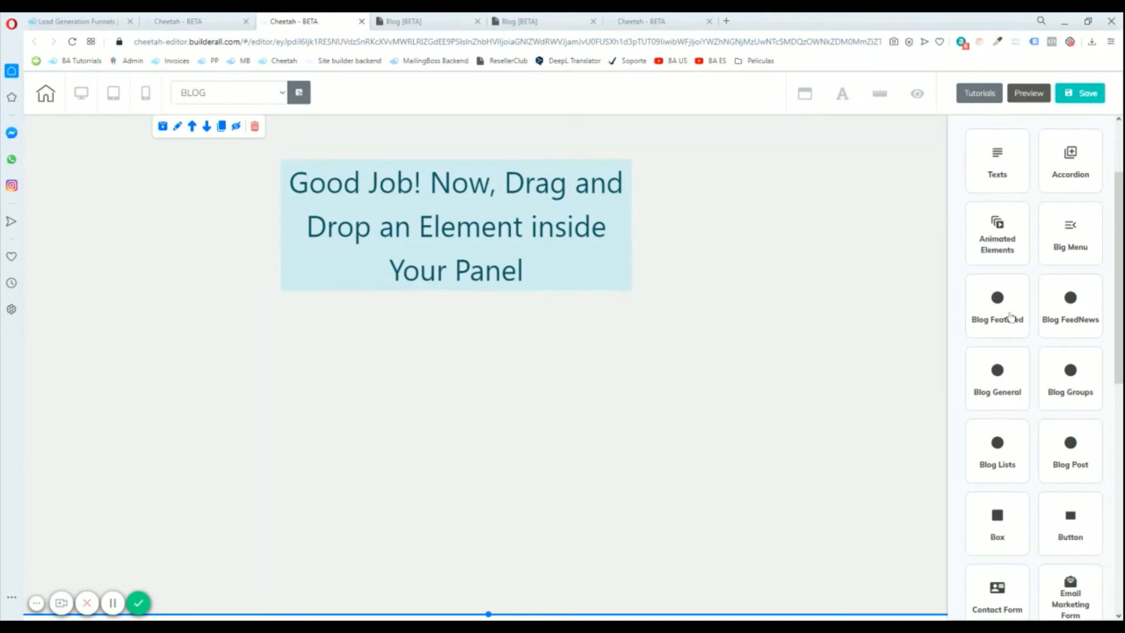
# View the blog's post list and check the available actions for FIRST POST, including Featured.
pyautogui.click(181, 21)
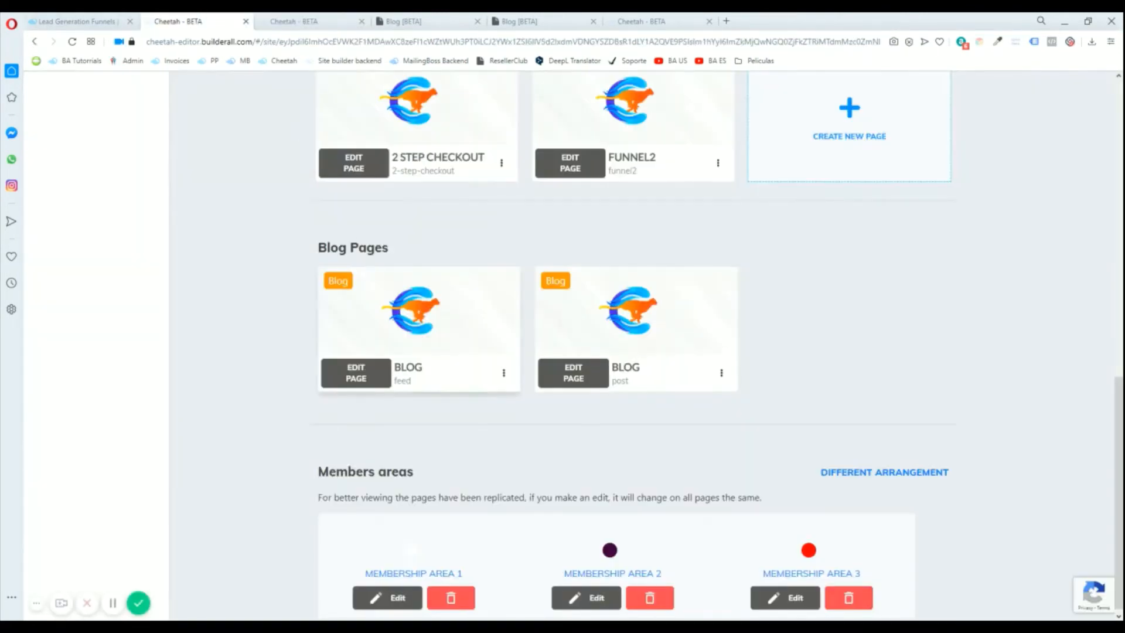
pyautogui.click(448, 19)
pyautogui.click(58, 322)
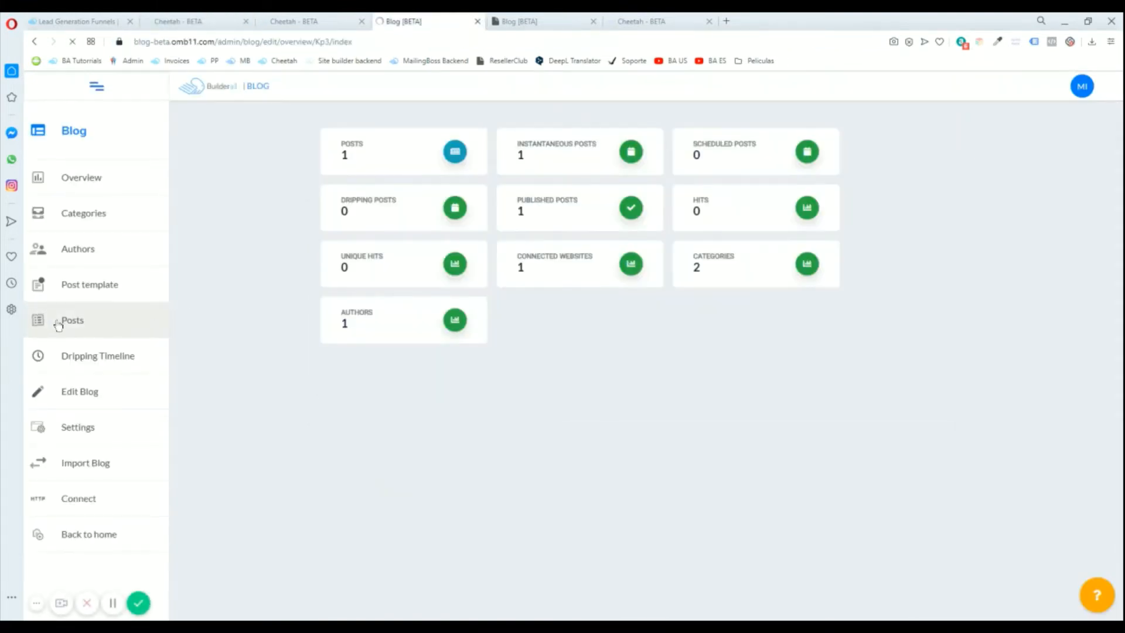
pyautogui.click(514, 280)
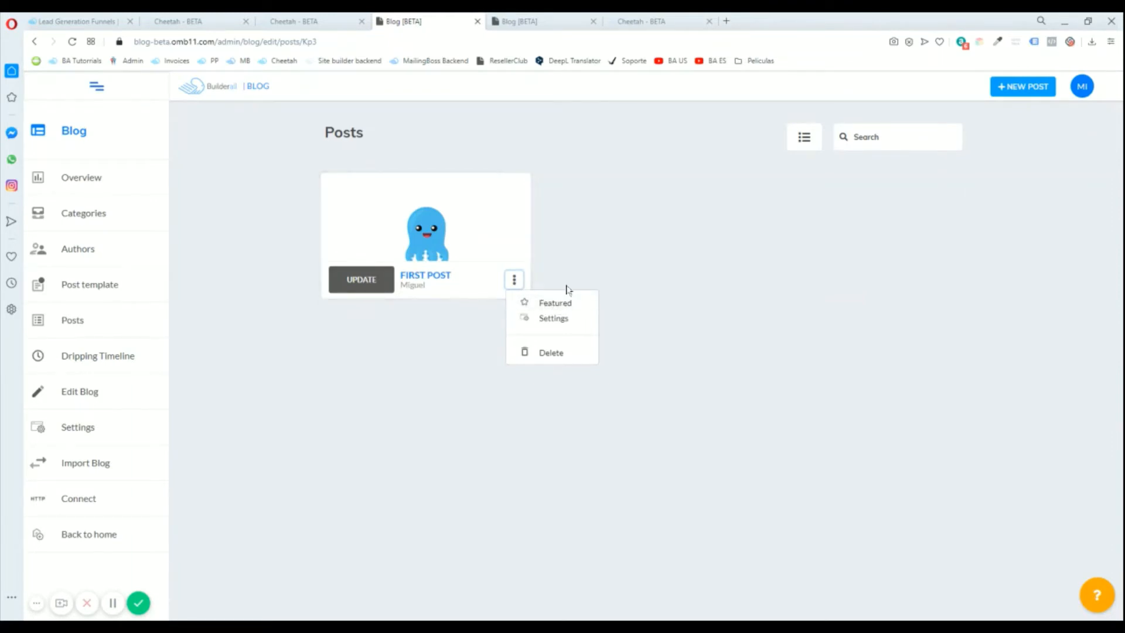
pyautogui.click(578, 268)
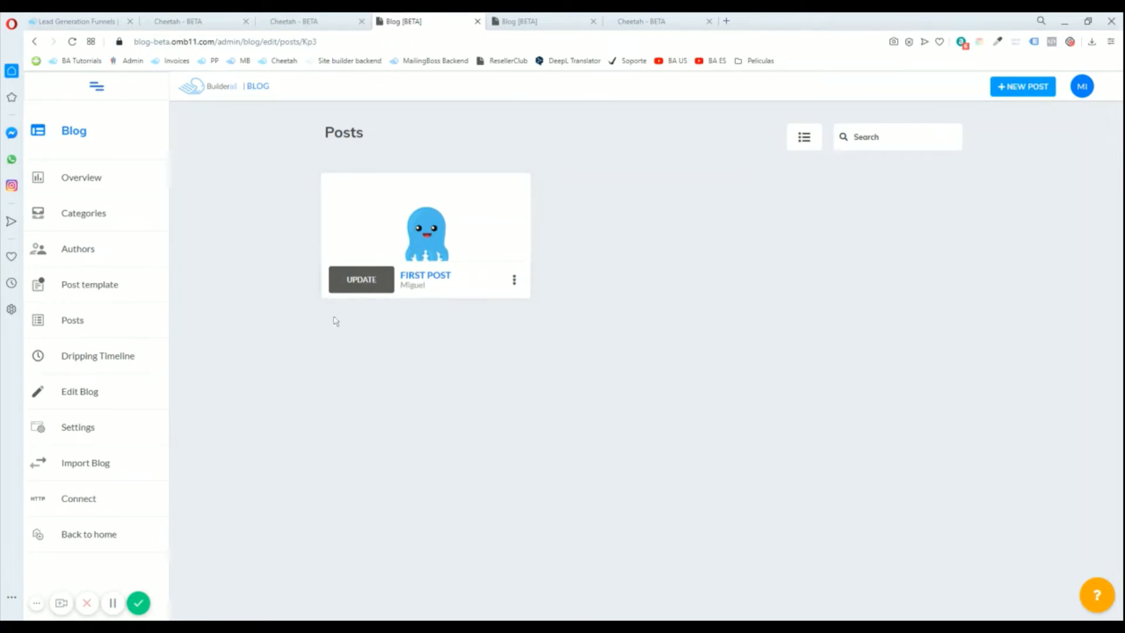
# Return to the feed page editor and place the first Blog FeedNews layout, three columns with blue buttons, in the panel.
pyautogui.click(350, 18)
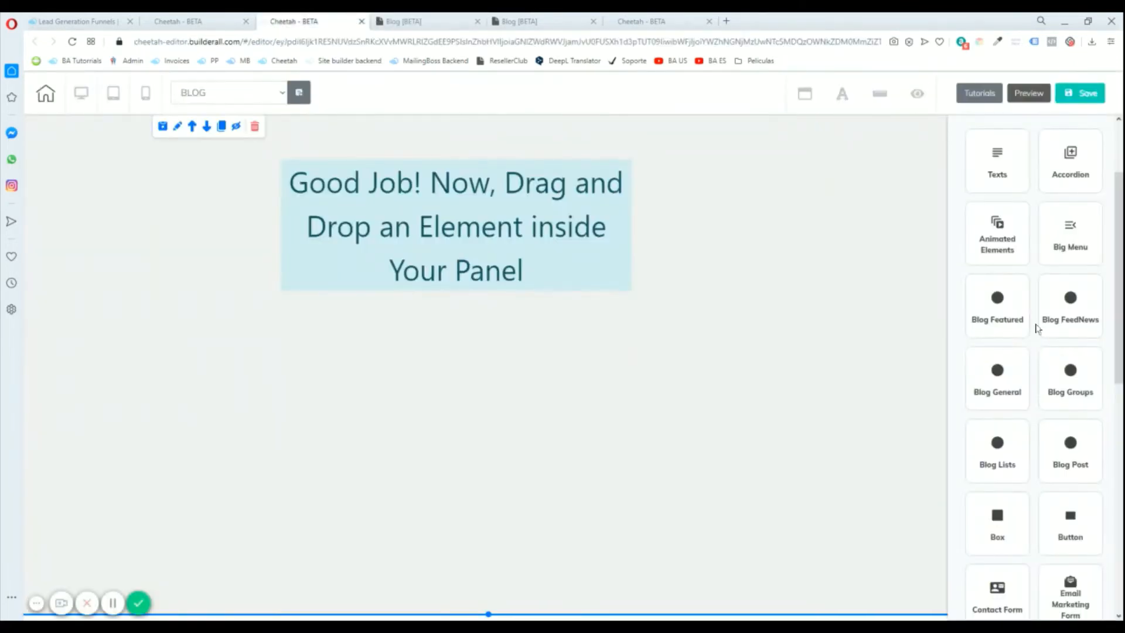
pyautogui.click(1073, 320)
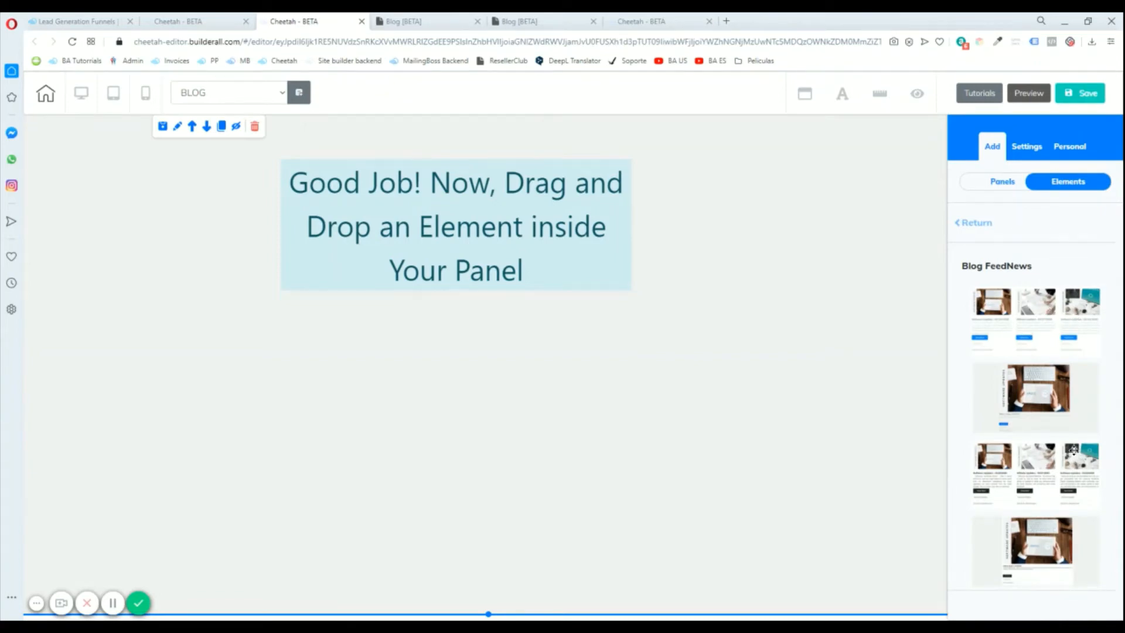
pyautogui.moveTo(1026, 327); pyautogui.dragTo(532, 349)
pyautogui.moveTo(442, 300); pyautogui.dragTo(560, 251)
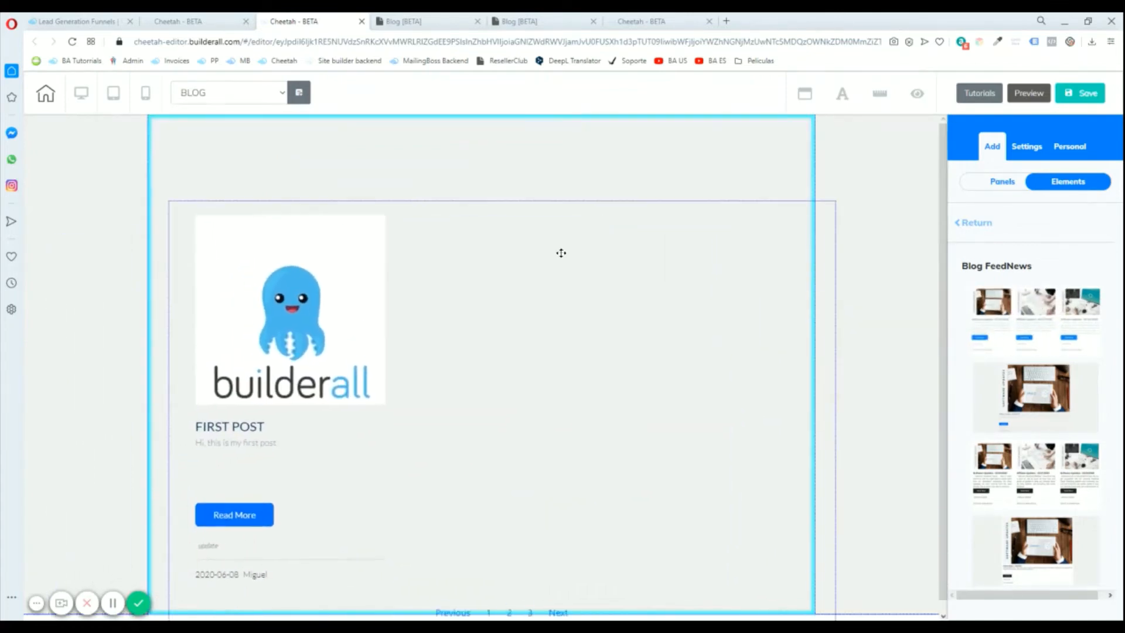
pyautogui.click(721, 409)
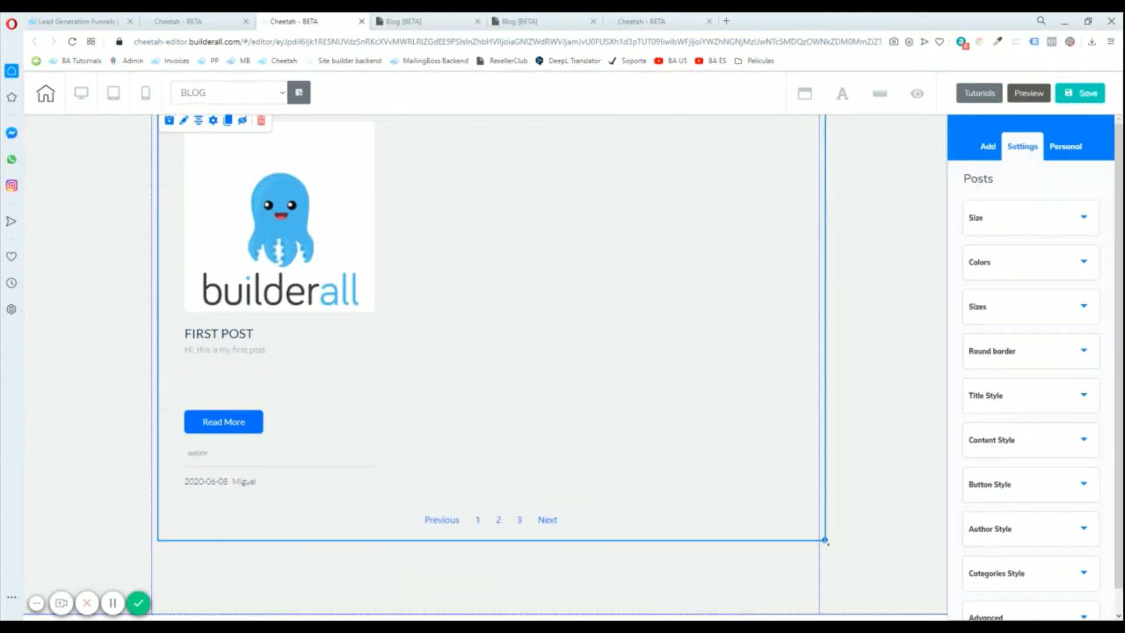
# Resize the Posts element smaller so it fits inside the panel's guide lines, and reposition it slightly lower.
pyautogui.moveTo(825, 541); pyautogui.dragTo(653, 480)
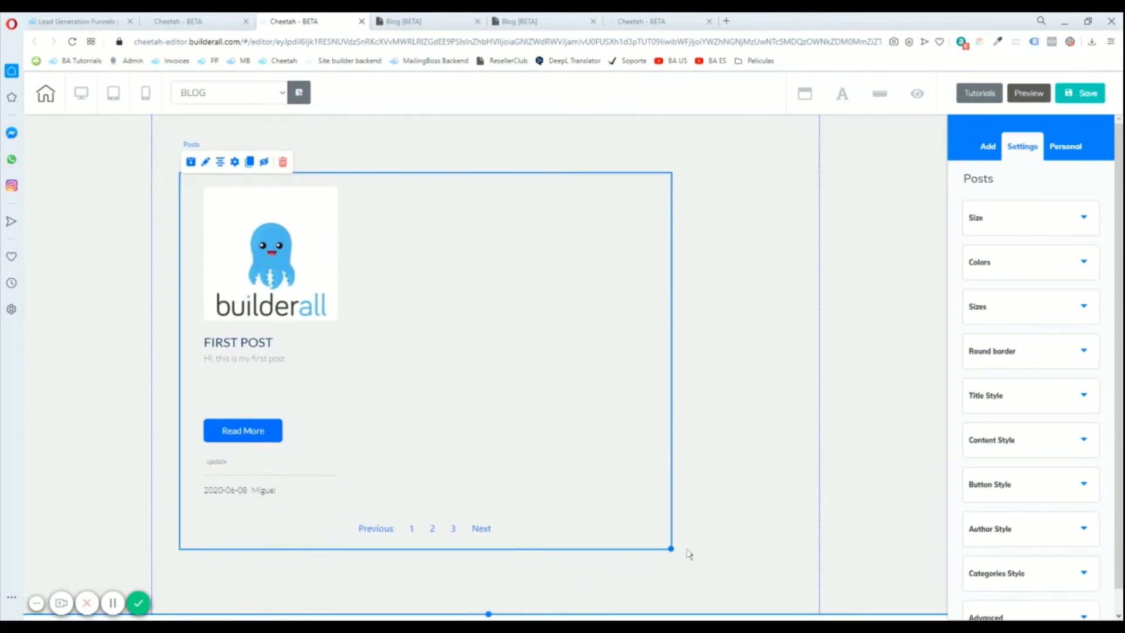
pyautogui.moveTo(671, 549); pyautogui.dragTo(756, 578)
pyautogui.click(637, 393)
pyautogui.click(638, 414)
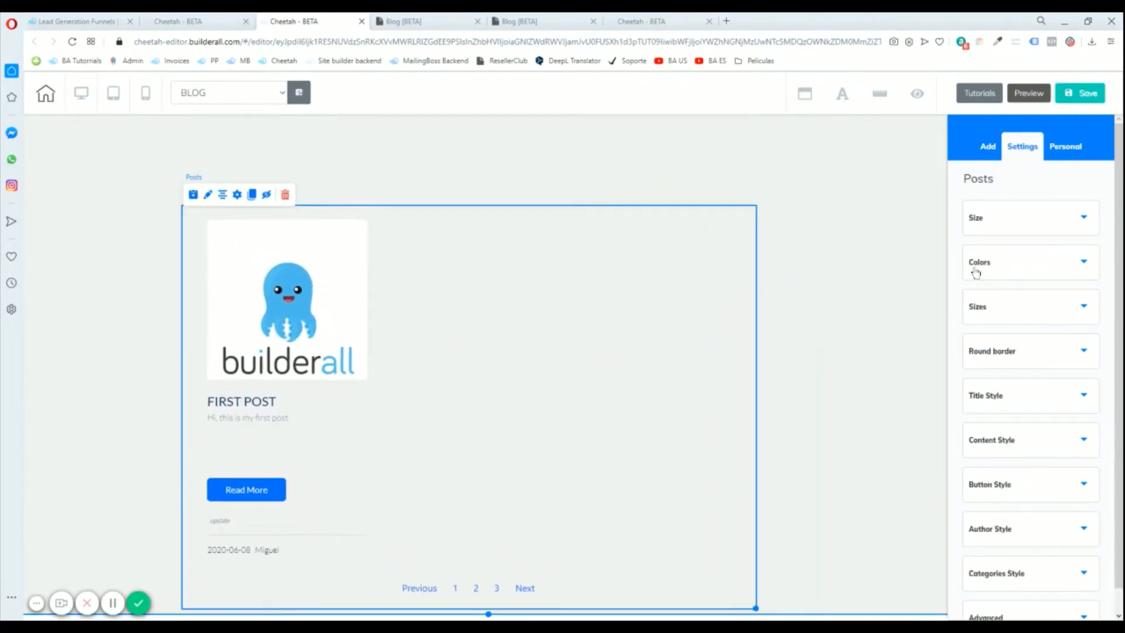
# Add the first Blog General element, the blog news slider, to the feed page's panel.
pyautogui.click(988, 146)
pyautogui.click(1077, 183)
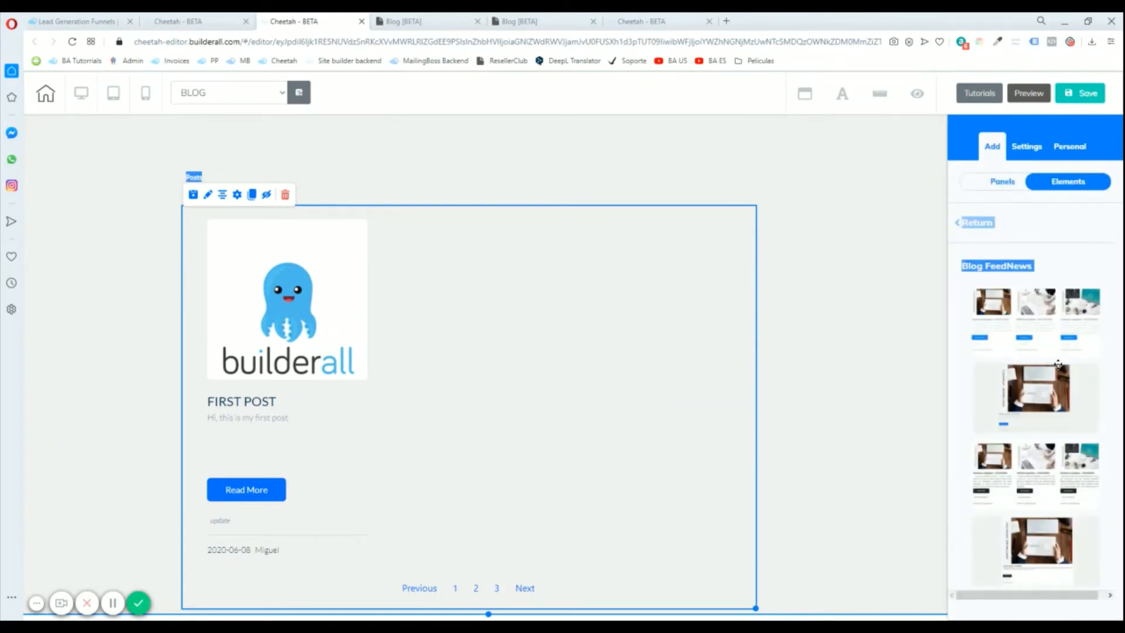
pyautogui.click(983, 225)
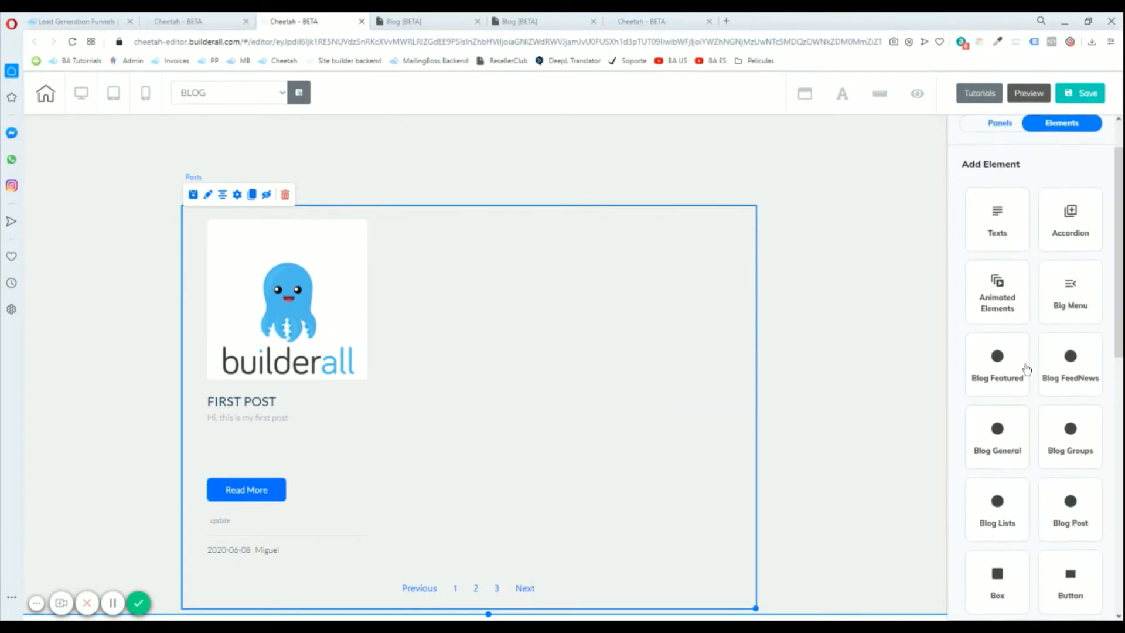
pyautogui.click(998, 469)
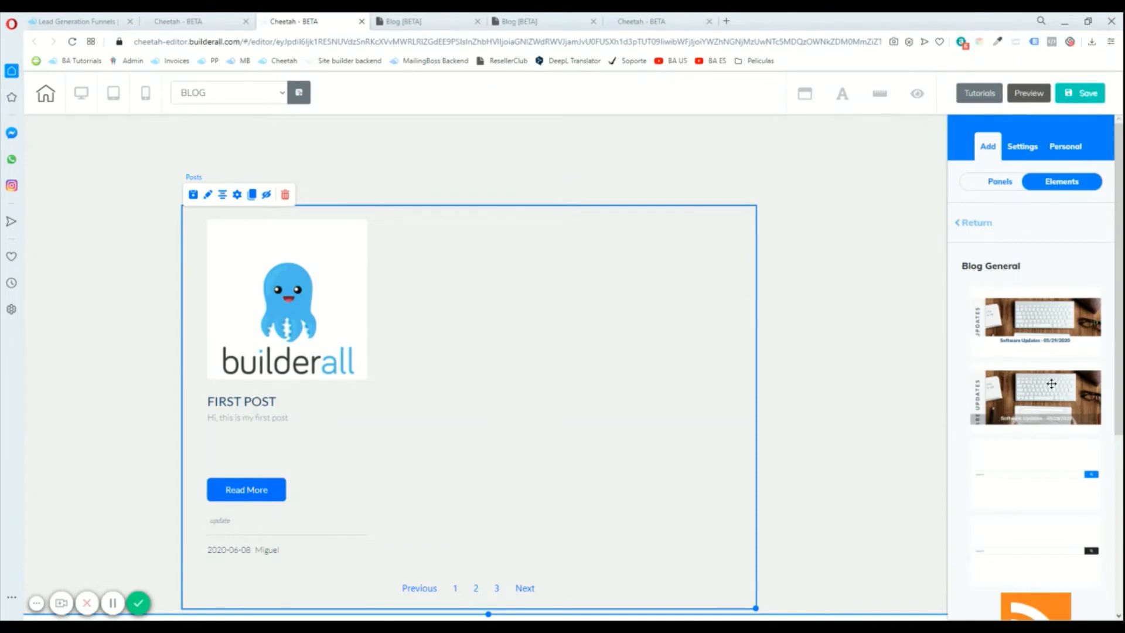
pyautogui.moveTo(1035, 319); pyautogui.dragTo(653, 292)
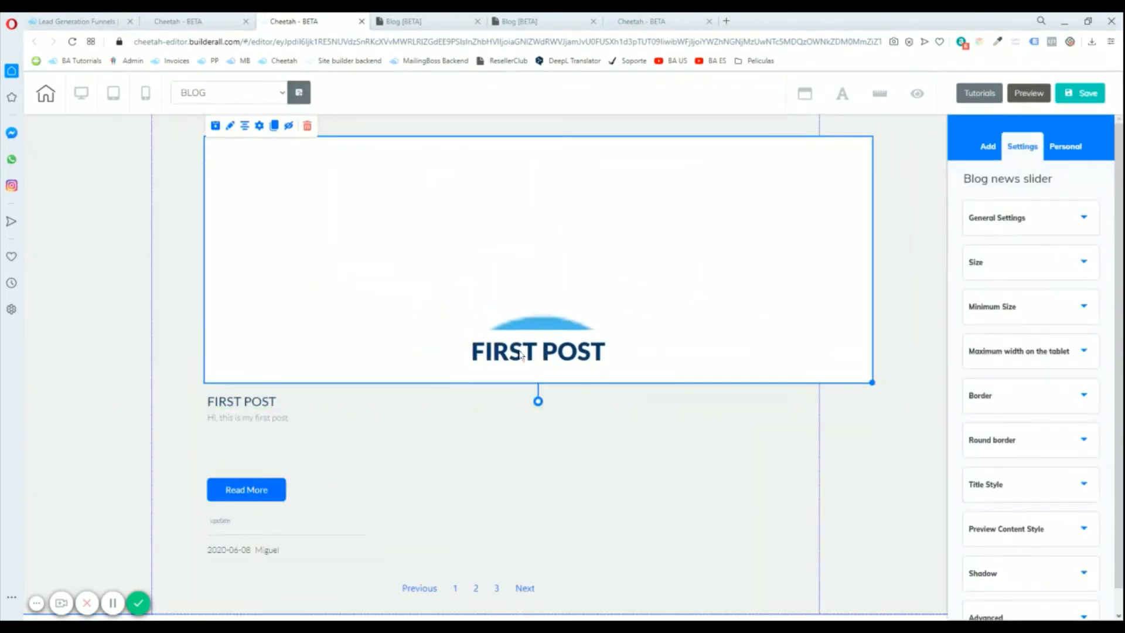
# Move the Posts element lower in the panel and position the blog news slider above it.
pyautogui.moveTo(564, 231); pyautogui.dragTo(700, 203)
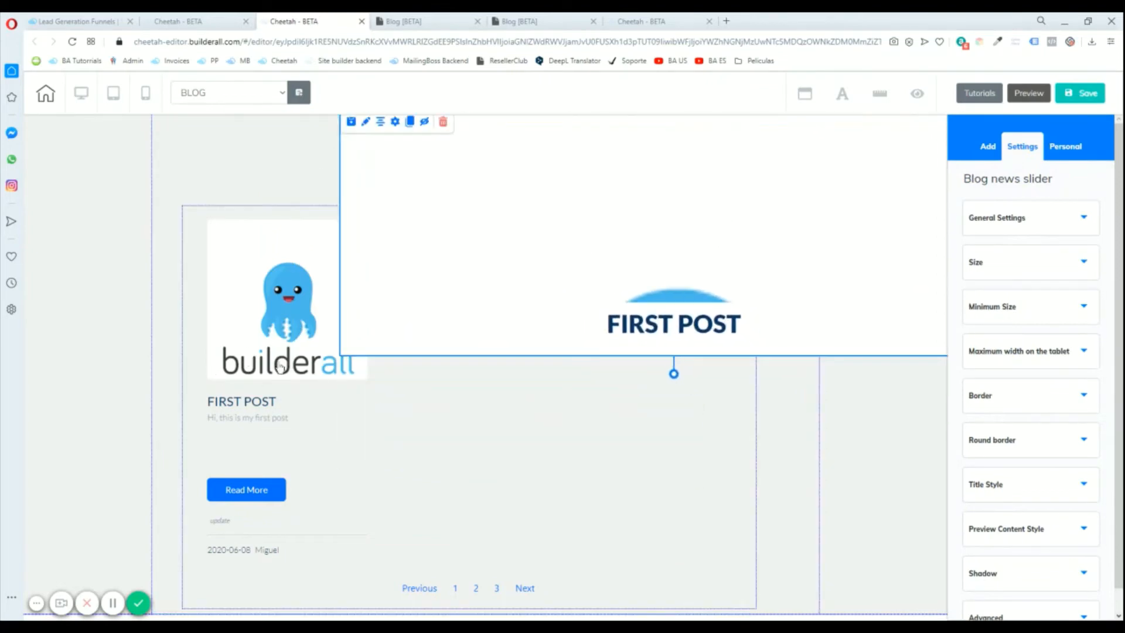
pyautogui.click(263, 357)
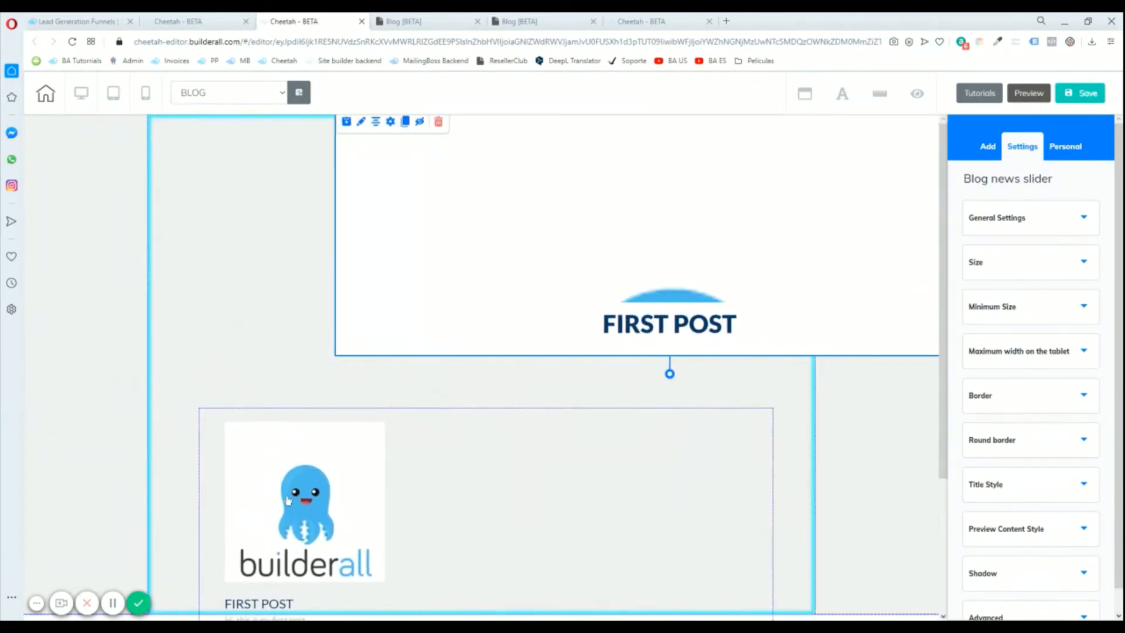
pyautogui.click(638, 255)
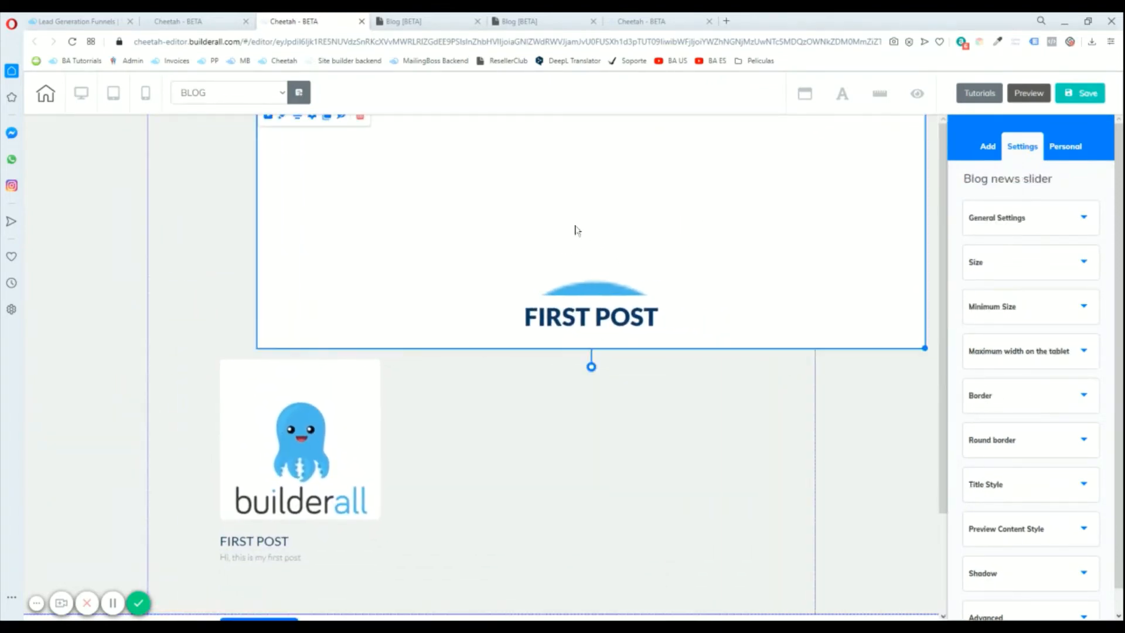
pyautogui.moveTo(567, 219); pyautogui.dragTo(564, 221)
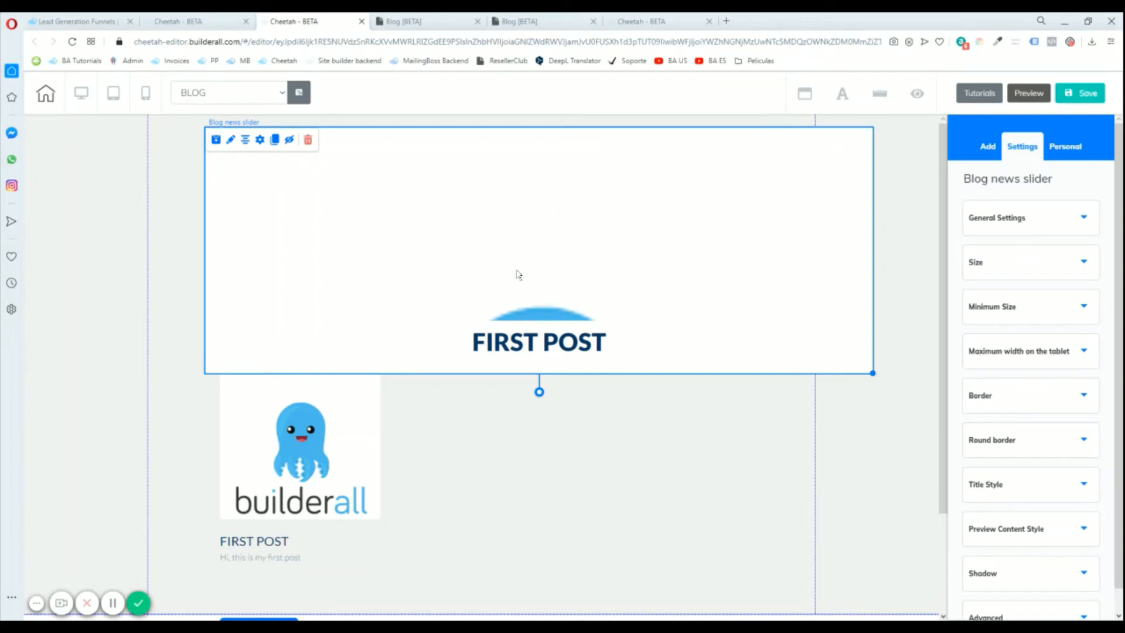
# Try the blog news slider as a small square above the posts, and delete it from the page.
pyautogui.moveTo(866, 380); pyautogui.dragTo(358, 280)
pyautogui.click(628, 354)
pyautogui.click(807, 338)
pyautogui.moveTo(313, 201); pyautogui.dragTo(325, 210)
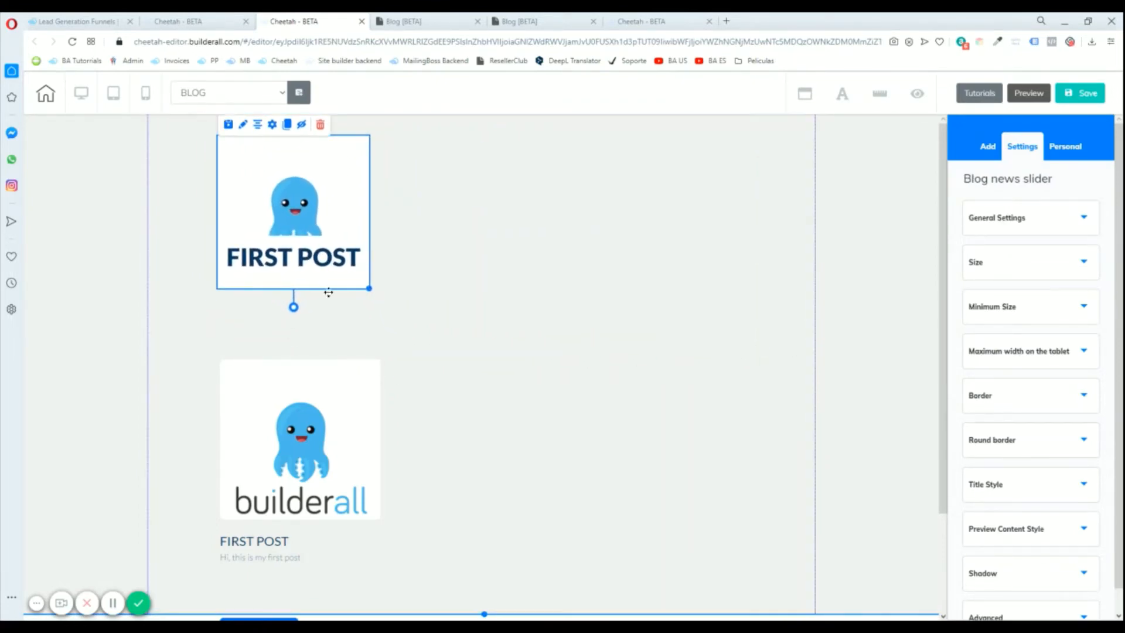
pyautogui.click(320, 123)
pyautogui.click(645, 368)
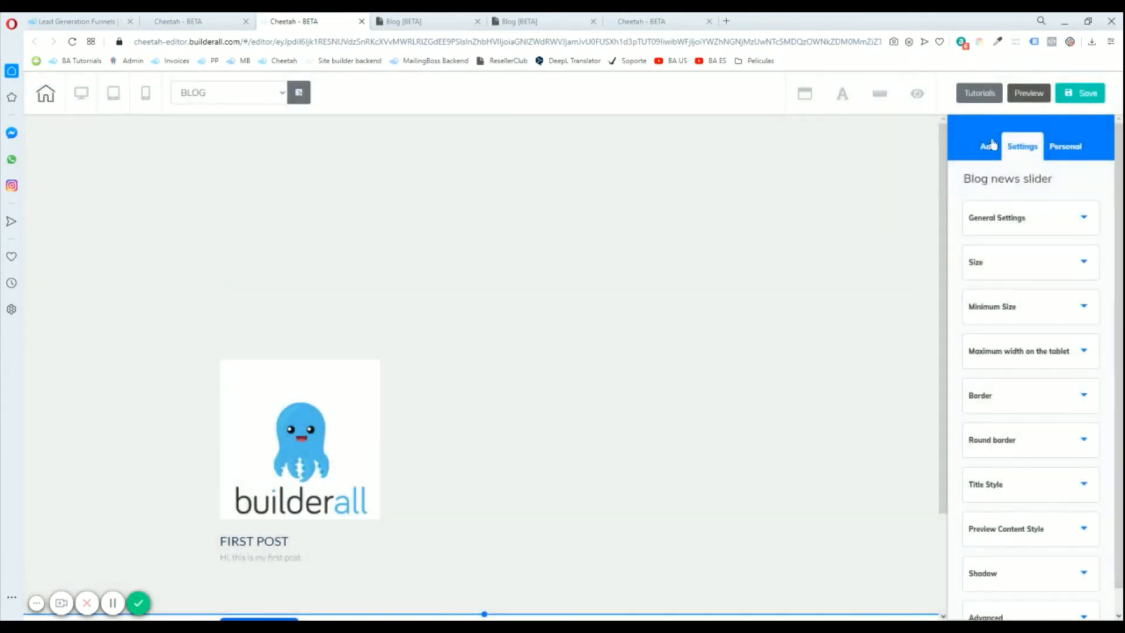
# Add the second Blog Groups element to the feed page's panel, above the existing Posts element.
pyautogui.click(989, 146)
pyautogui.click(1078, 182)
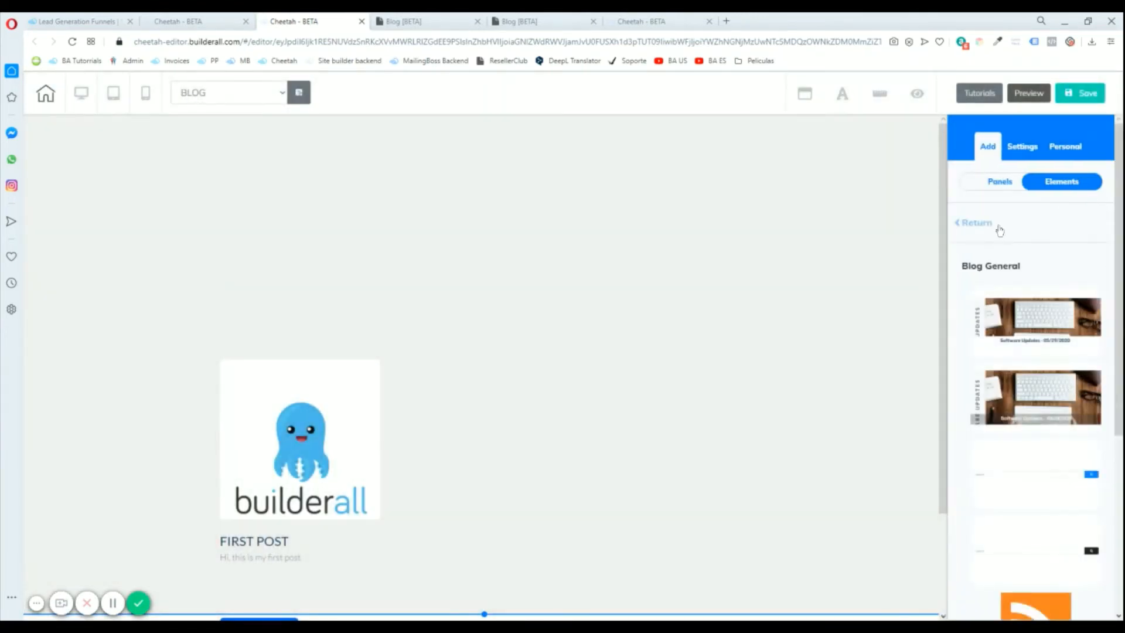
pyautogui.click(1000, 231)
pyautogui.click(1081, 491)
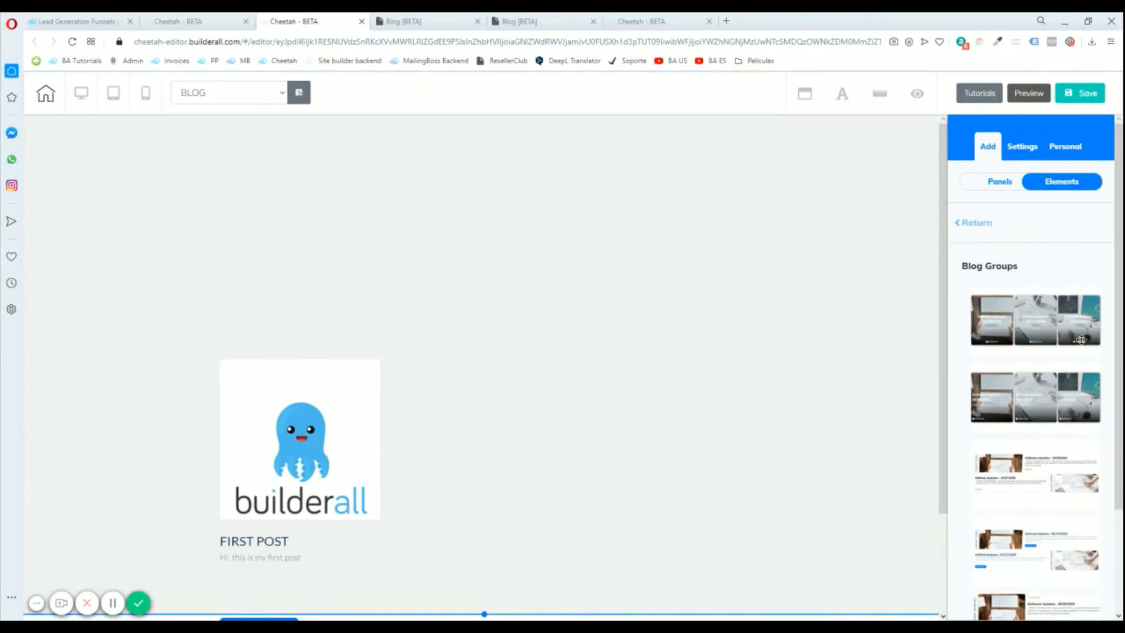
pyautogui.scroll(-3, 1082, 340)
pyautogui.scroll(3, 1070, 375)
pyautogui.moveTo(1055, 375); pyautogui.dragTo(452, 213)
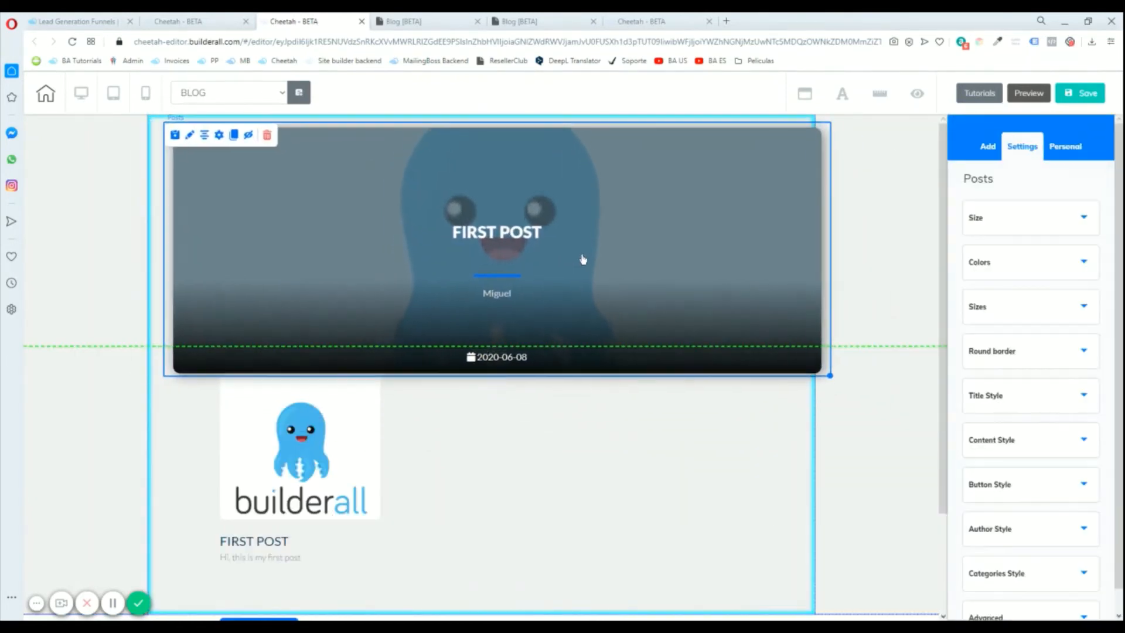
# Shrink the new group element to a narrow single-post card and move it slightly higher in the panel.
pyautogui.moveTo(835, 378); pyautogui.dragTo(348, 300)
pyautogui.click(352, 289)
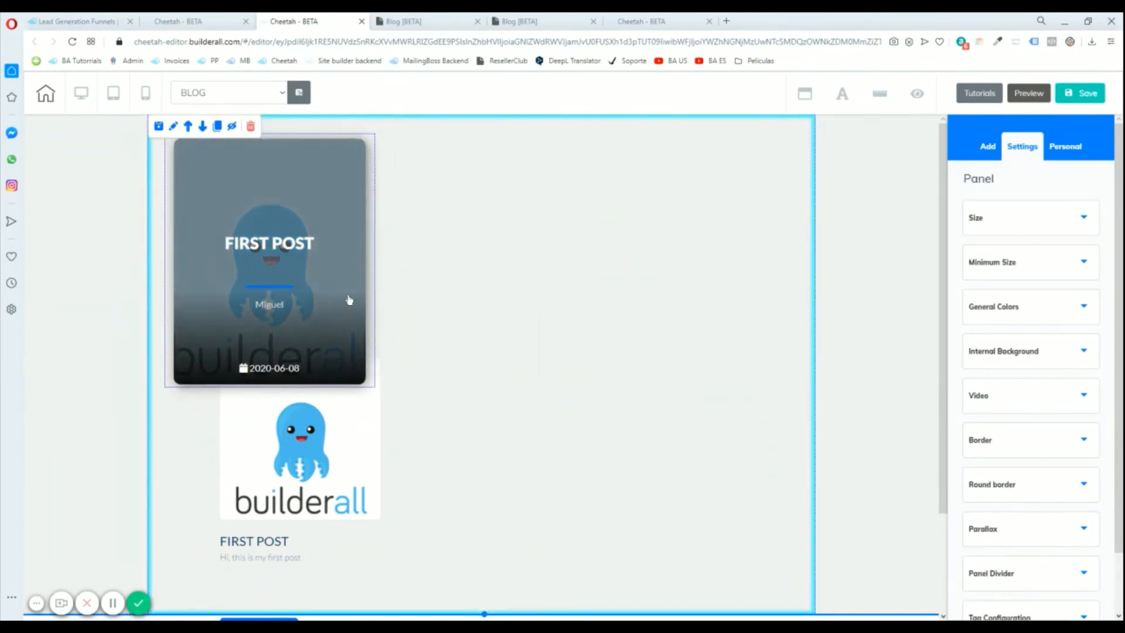
pyautogui.click(632, 292)
pyautogui.click(302, 314)
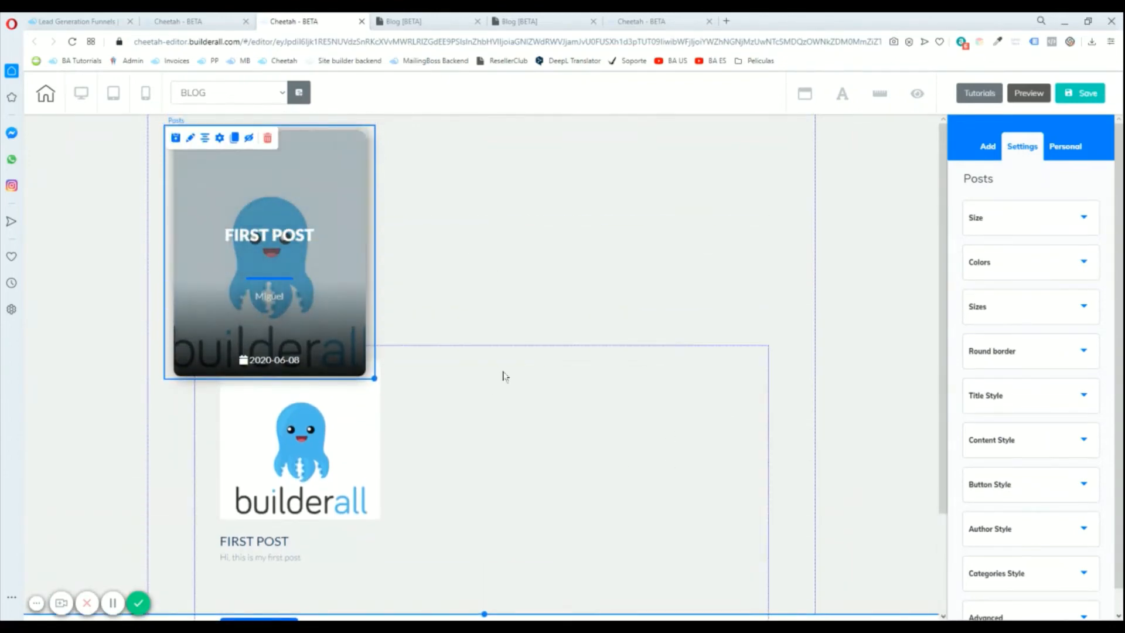
# Move the original Posts element lower so it clears the narrow post card above it.
pyautogui.scroll(-2, 505, 377)
pyautogui.moveTo(605, 261); pyautogui.dragTo(601, 339)
pyautogui.scroll(2, 317, 288)
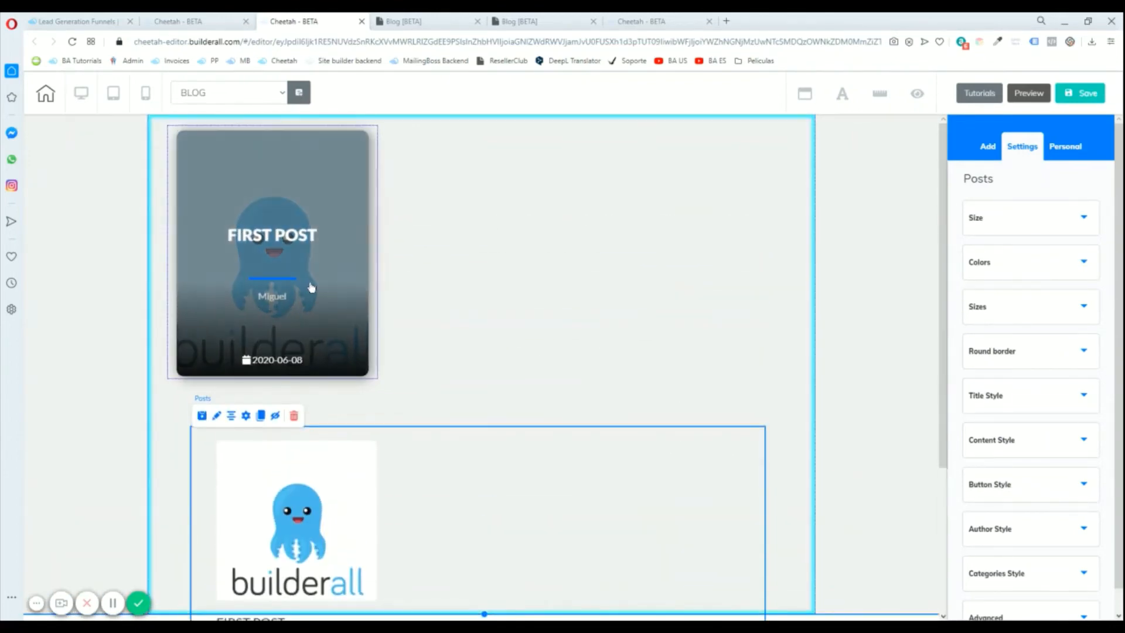
pyautogui.click(598, 285)
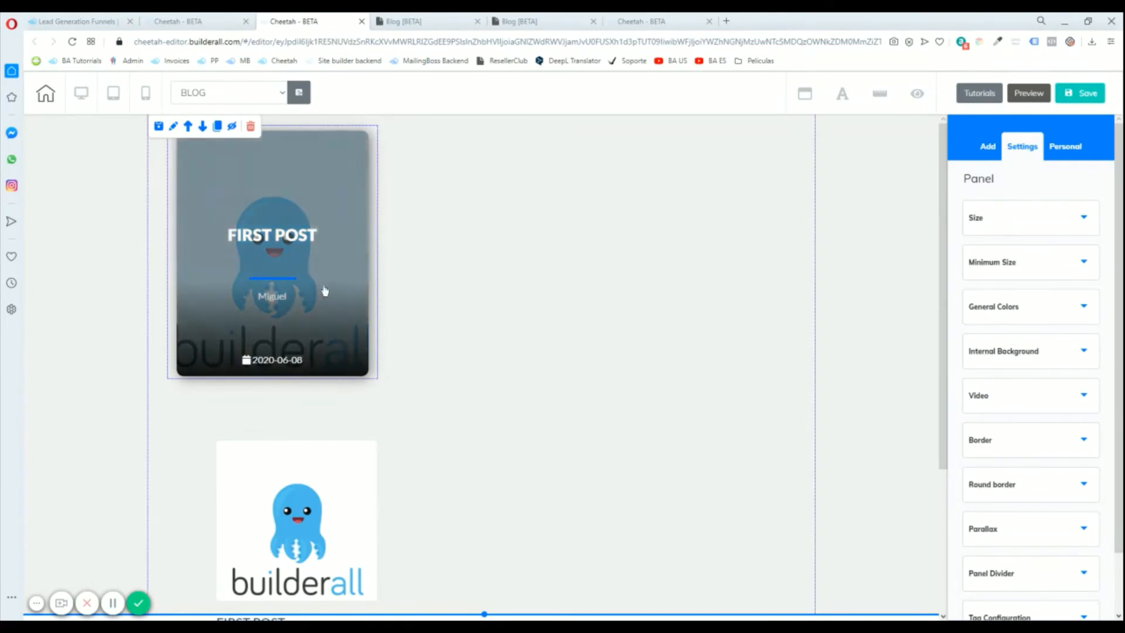
# Leave the feed page editor, saving the changes on exit.
pyautogui.click(255, 98)
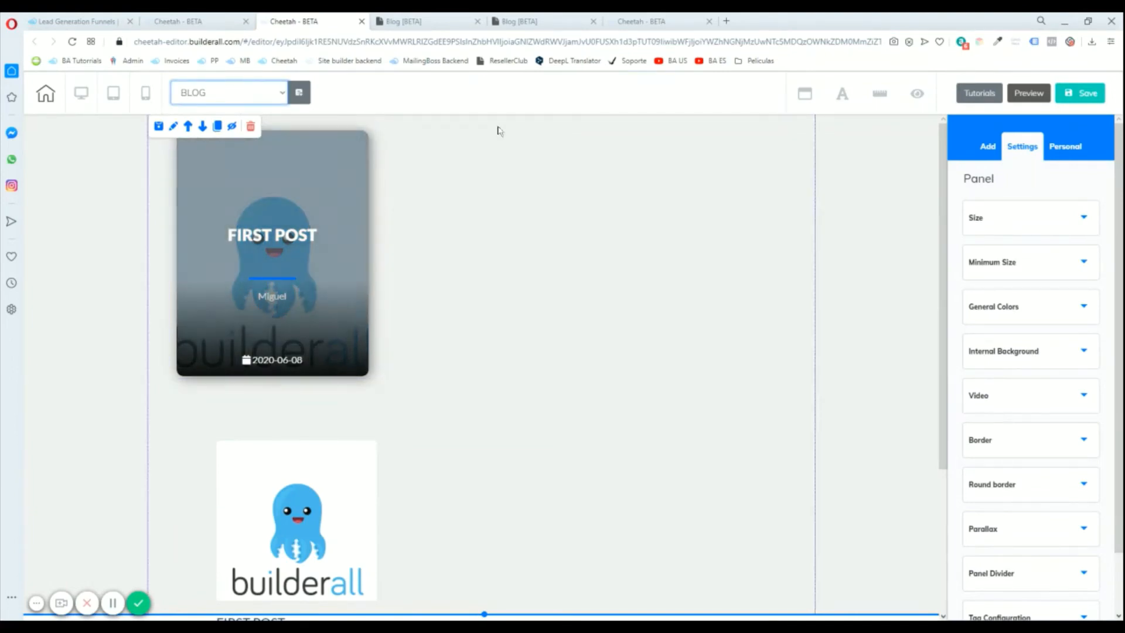
pyautogui.click(45, 94)
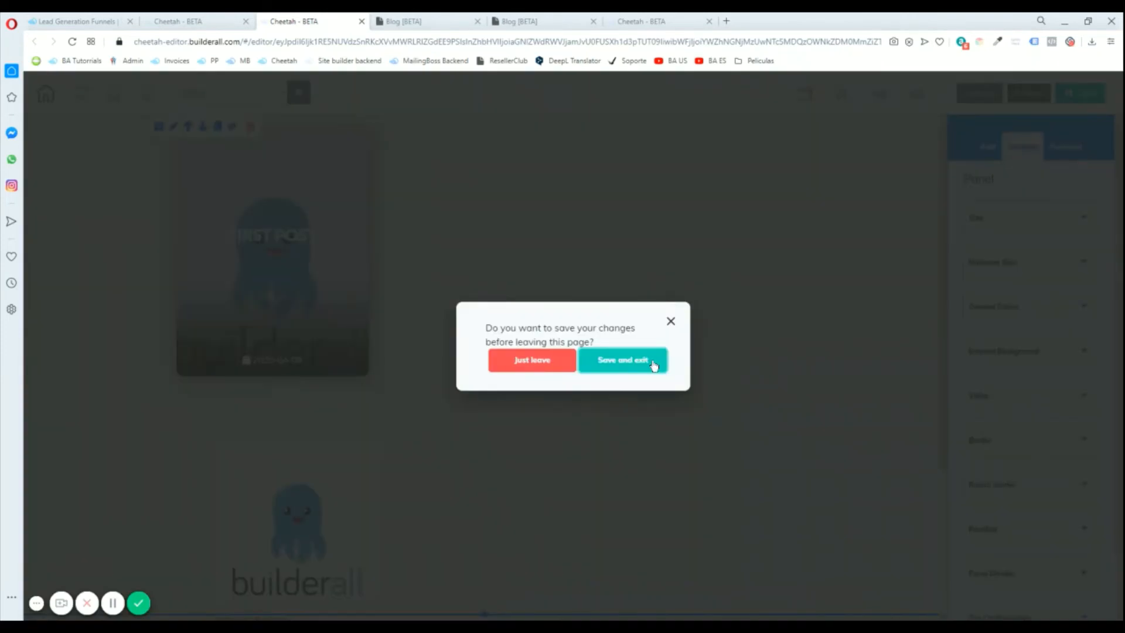
pyautogui.click(654, 364)
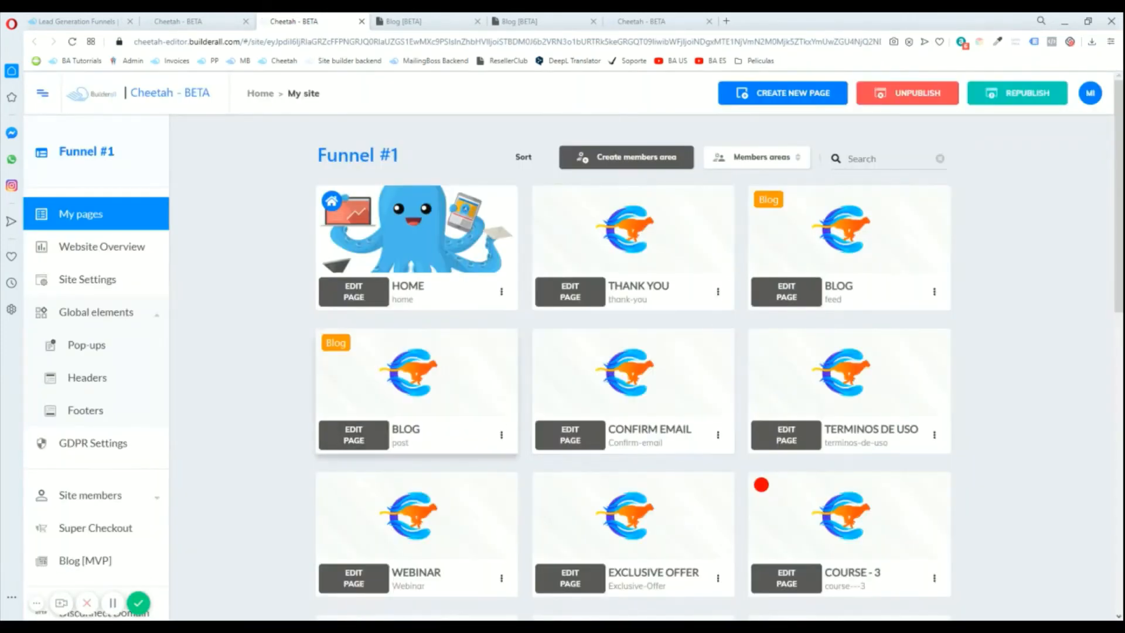
# Find the Blog Pages section of the Funnel #1 site and close the leftover browser tab editing the Home page.
pyautogui.scroll(-1, 405, 434)
pyautogui.scroll(-10, 404, 434)
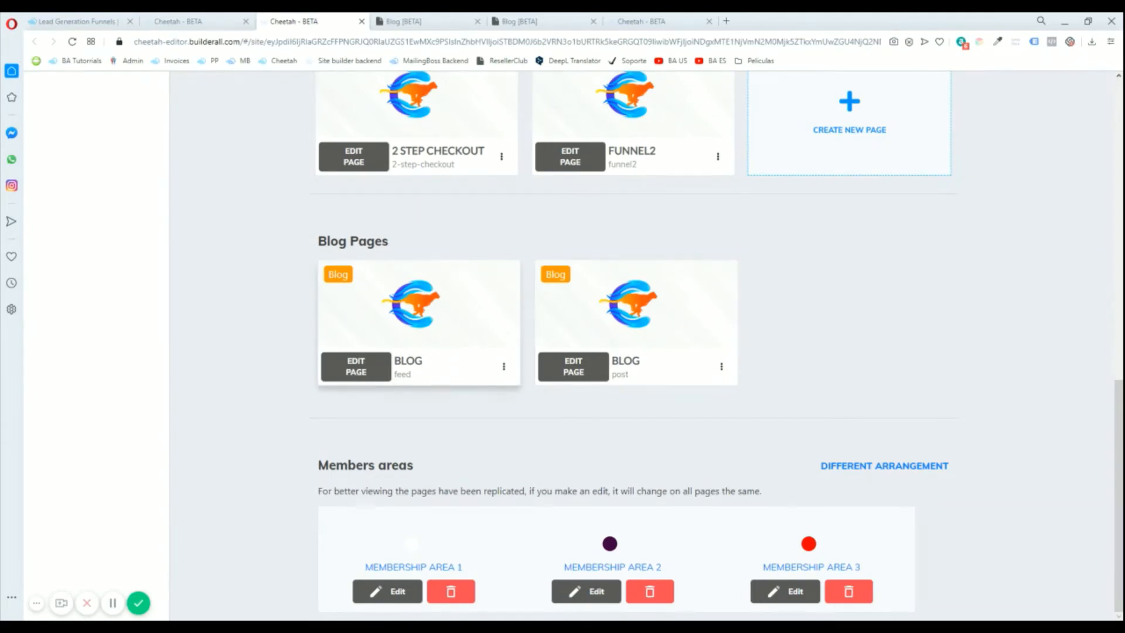
pyautogui.moveTo(334, 335)
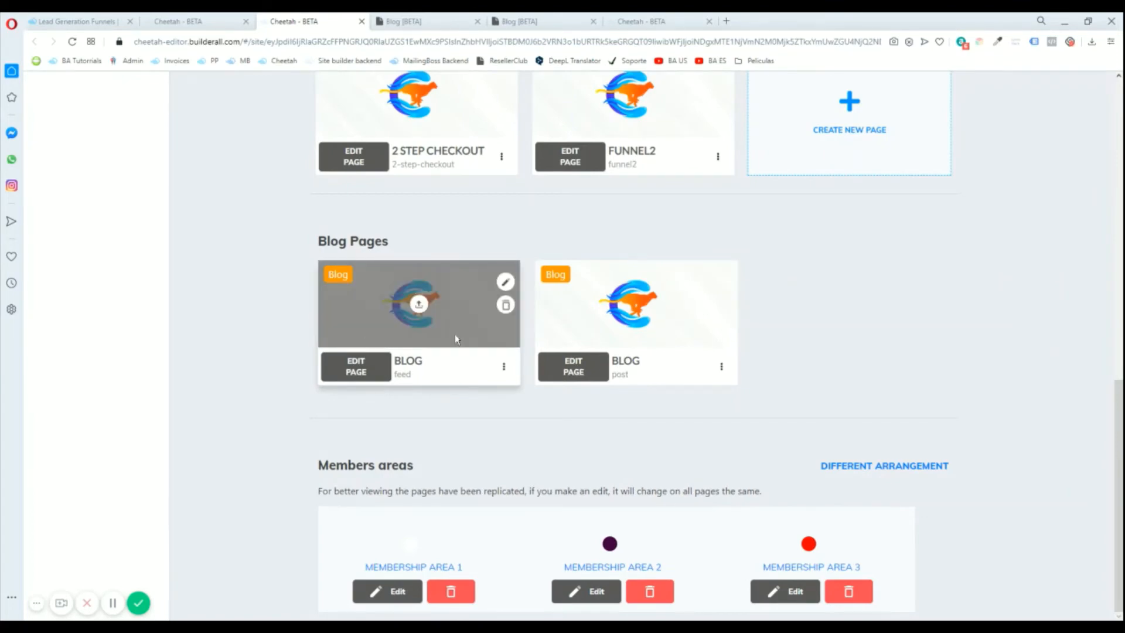
pyautogui.click(404, 16)
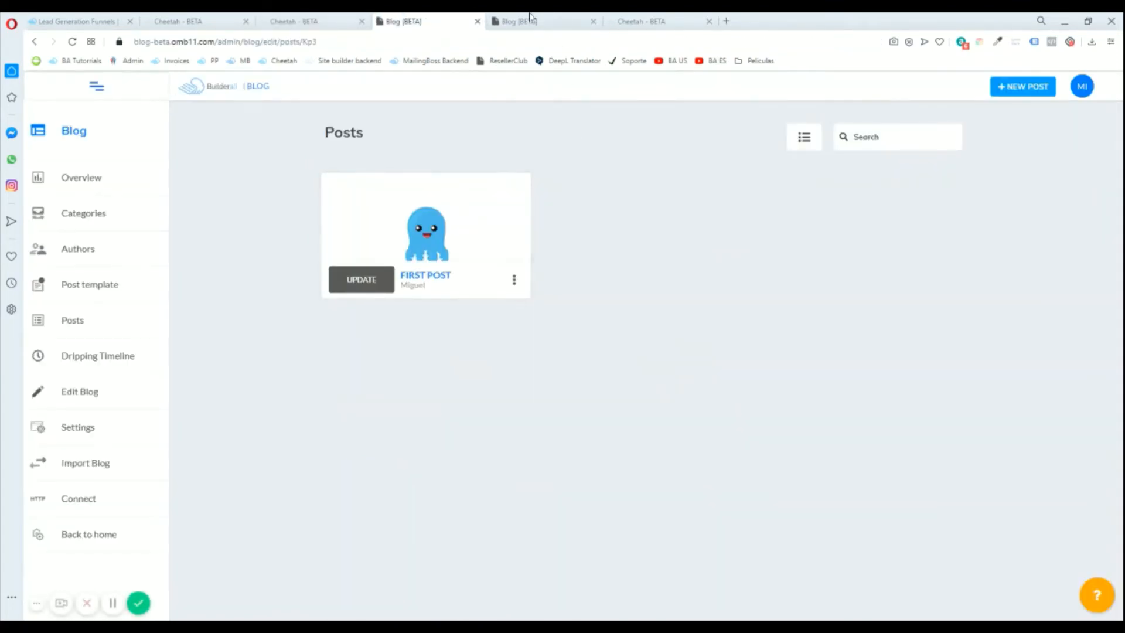
pyautogui.click(642, 21)
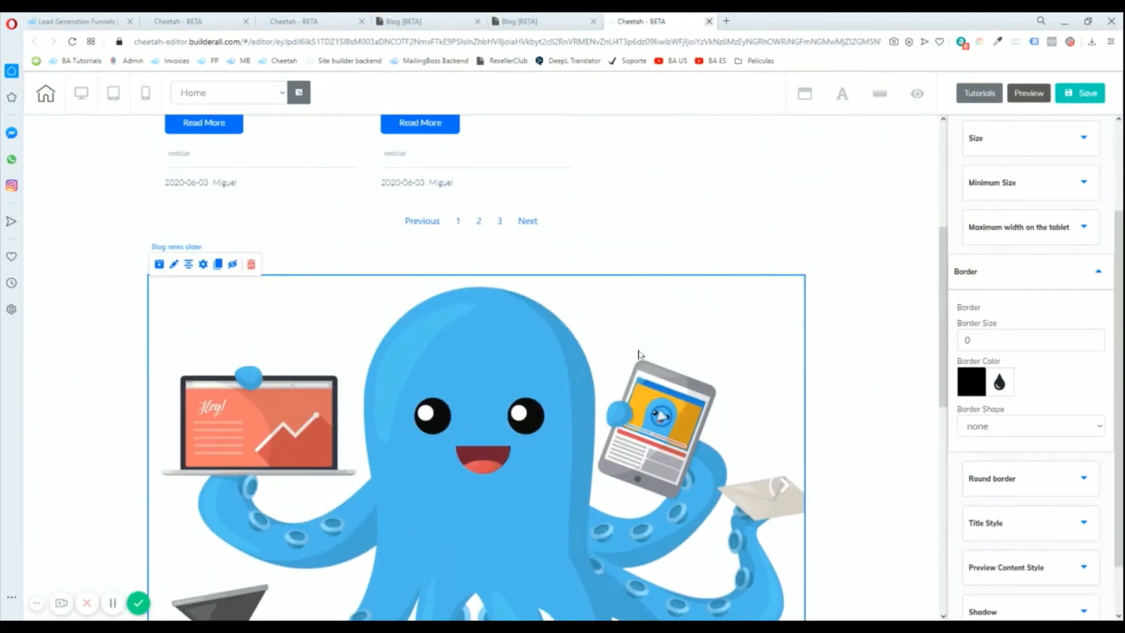
pyautogui.hotkey('ctrl', 'w')
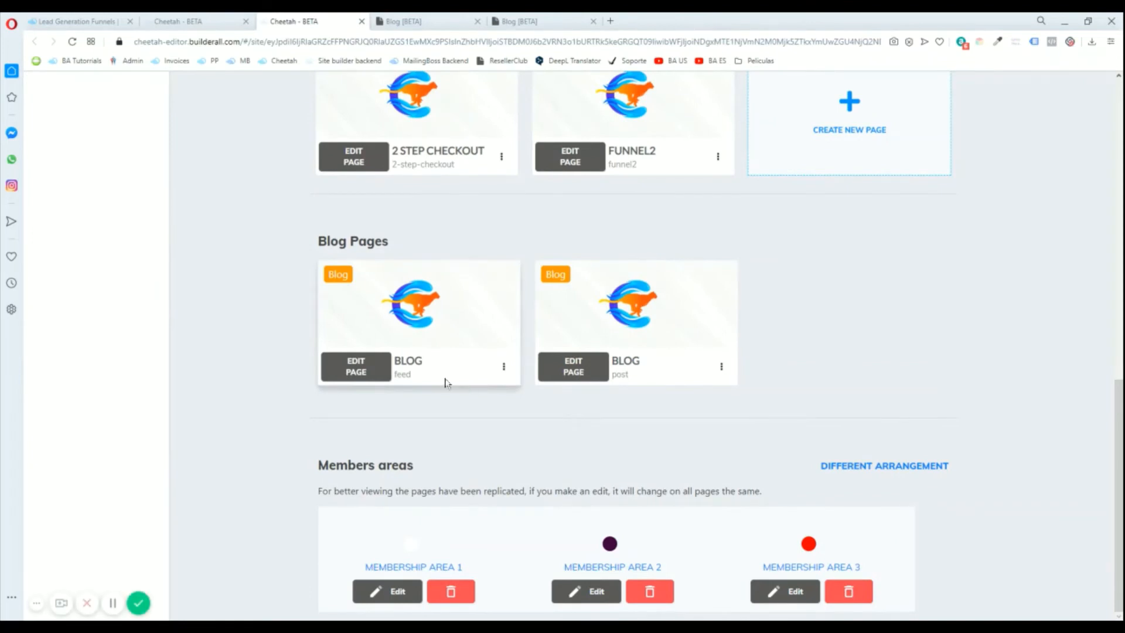
# View the live blog feed page and open the first post through its Read More link.
pyautogui.click(504, 367)
pyautogui.click(454, 421)
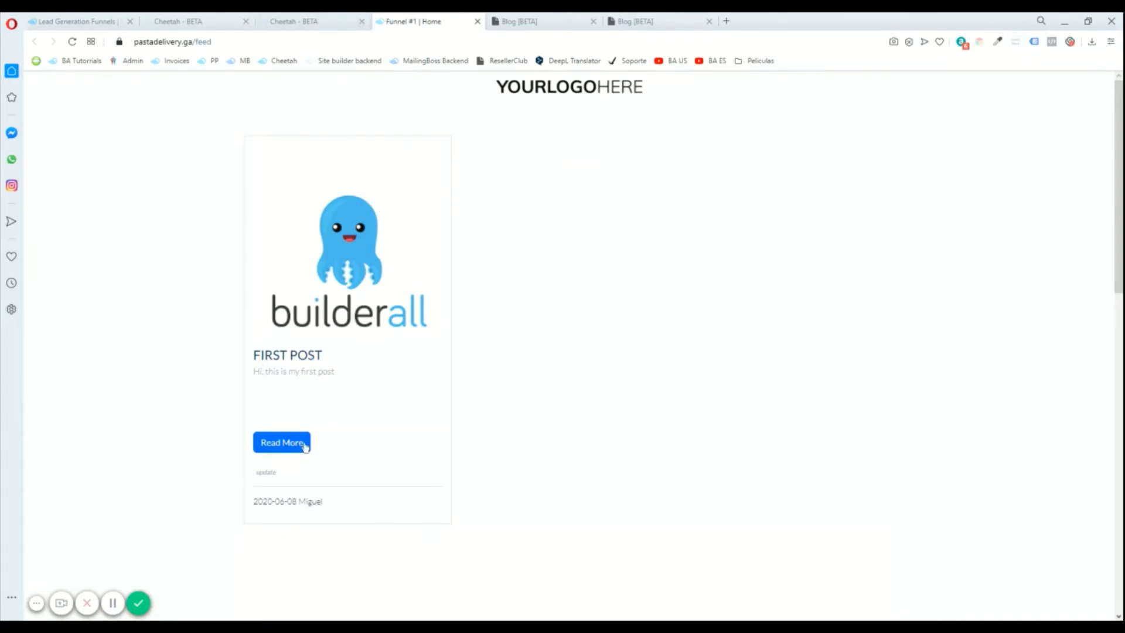
pyautogui.click(308, 22)
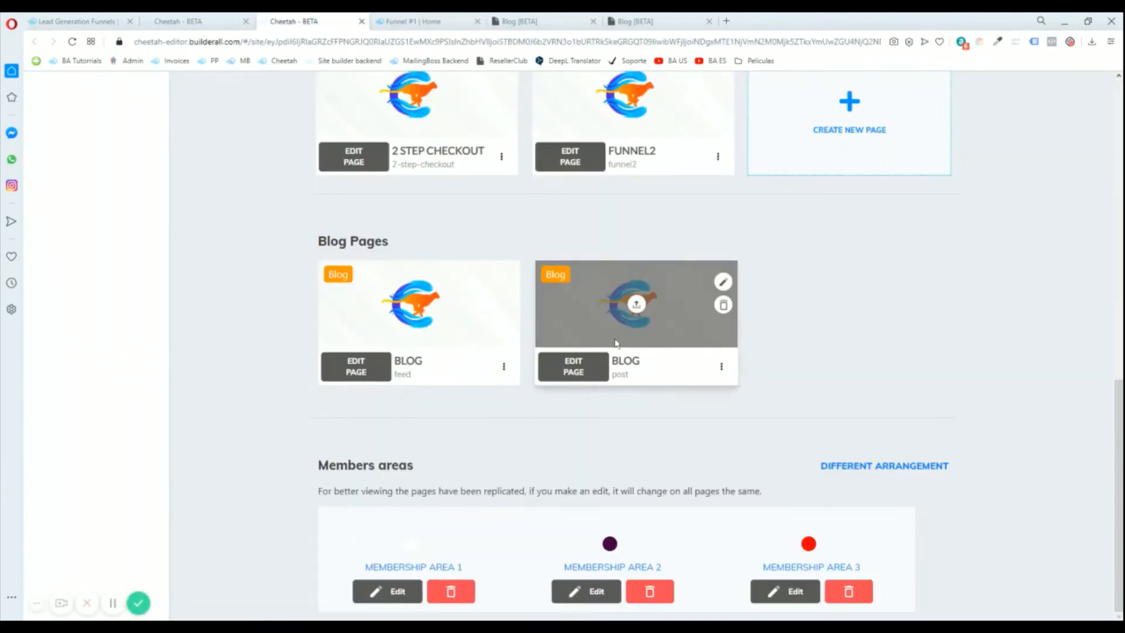
pyautogui.click(413, 18)
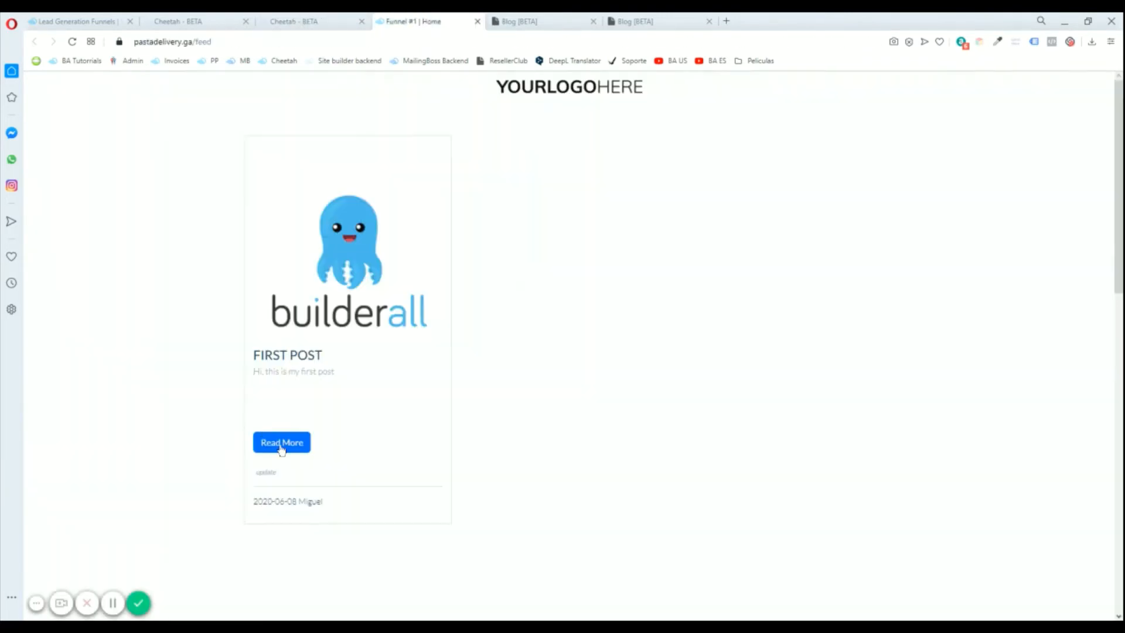
pyautogui.click(281, 443)
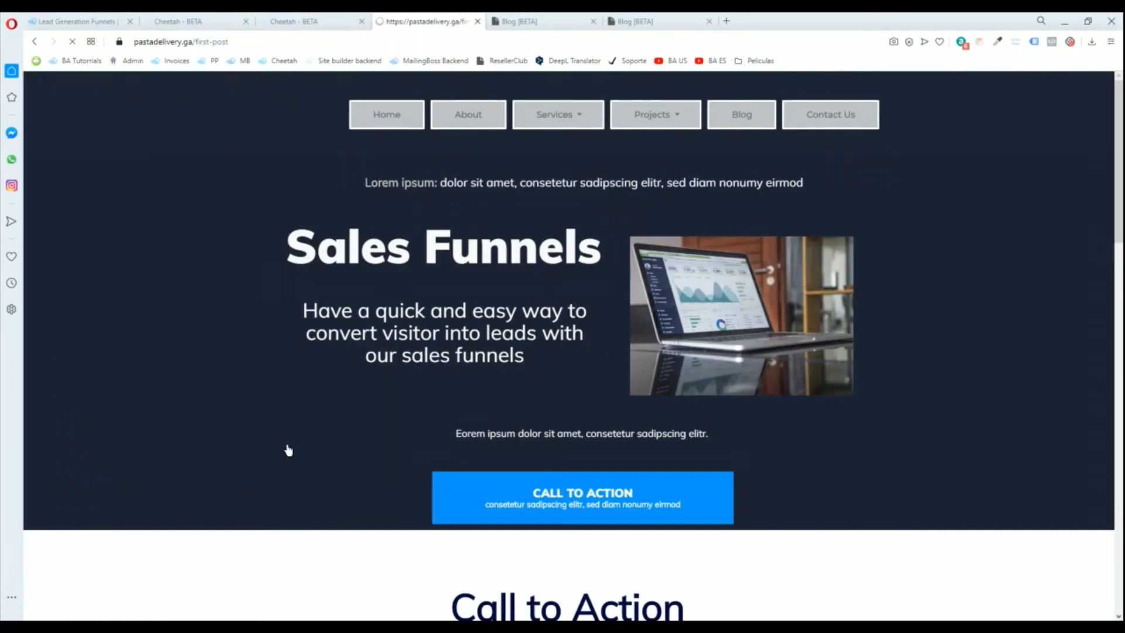
# Open the blog's post page for editing and delete its placeholder text box.
pyautogui.click(311, 21)
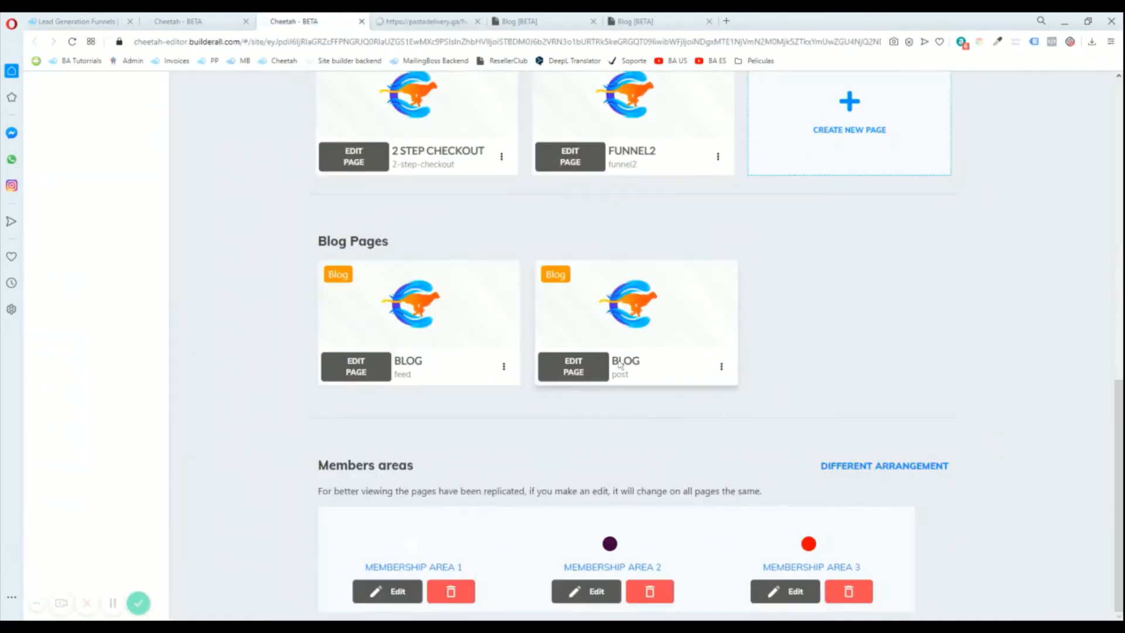
pyautogui.click(598, 381)
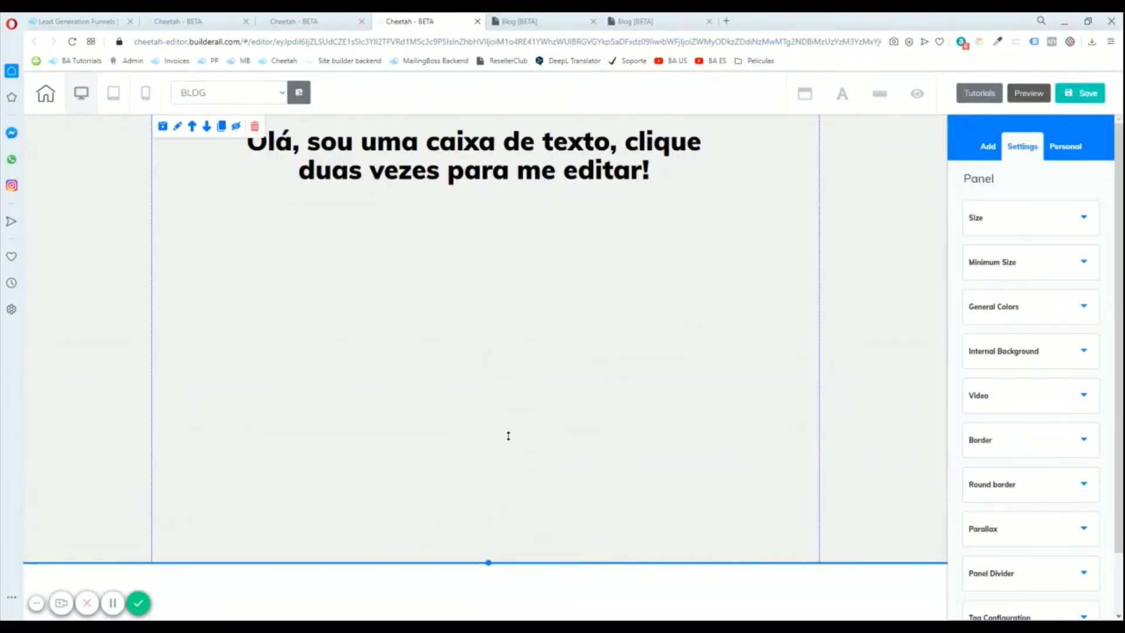
pyautogui.click(340, 158)
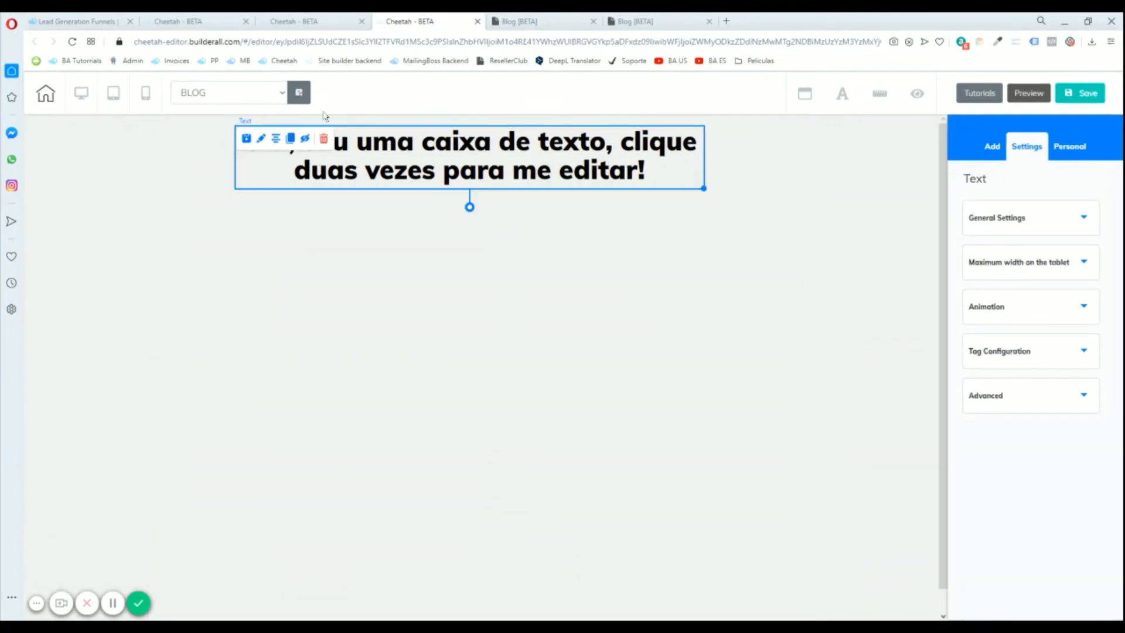
pyautogui.click(322, 138)
pyautogui.click(623, 360)
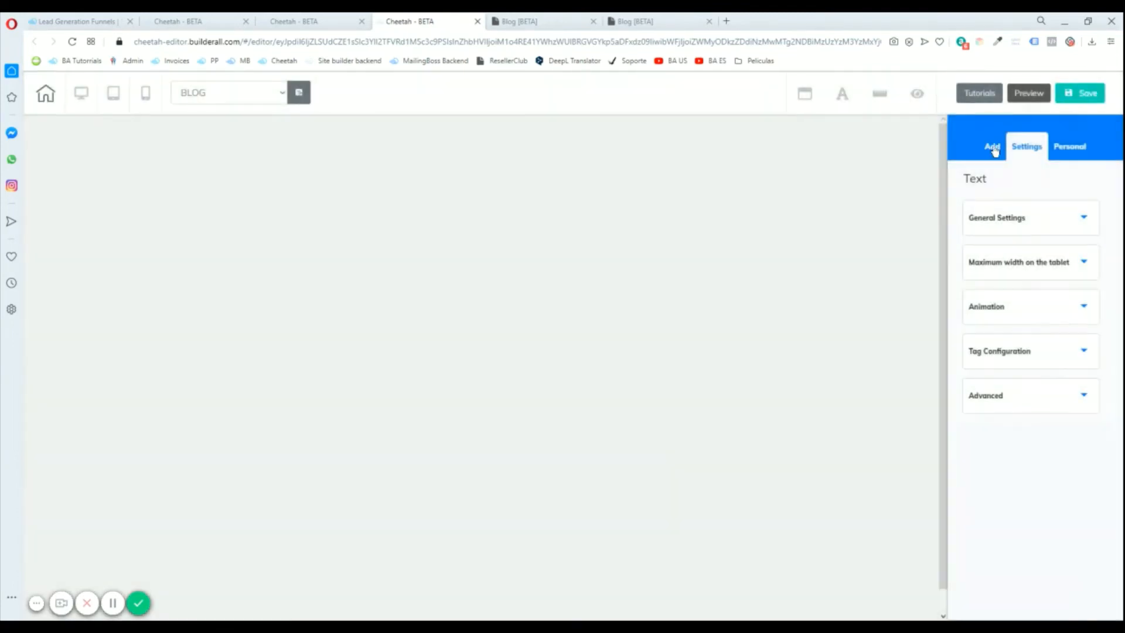
# Add the first Blog Post element to the post page and resize it to fit inside the panel's guide lines.
pyautogui.click(990, 147)
pyautogui.click(1058, 182)
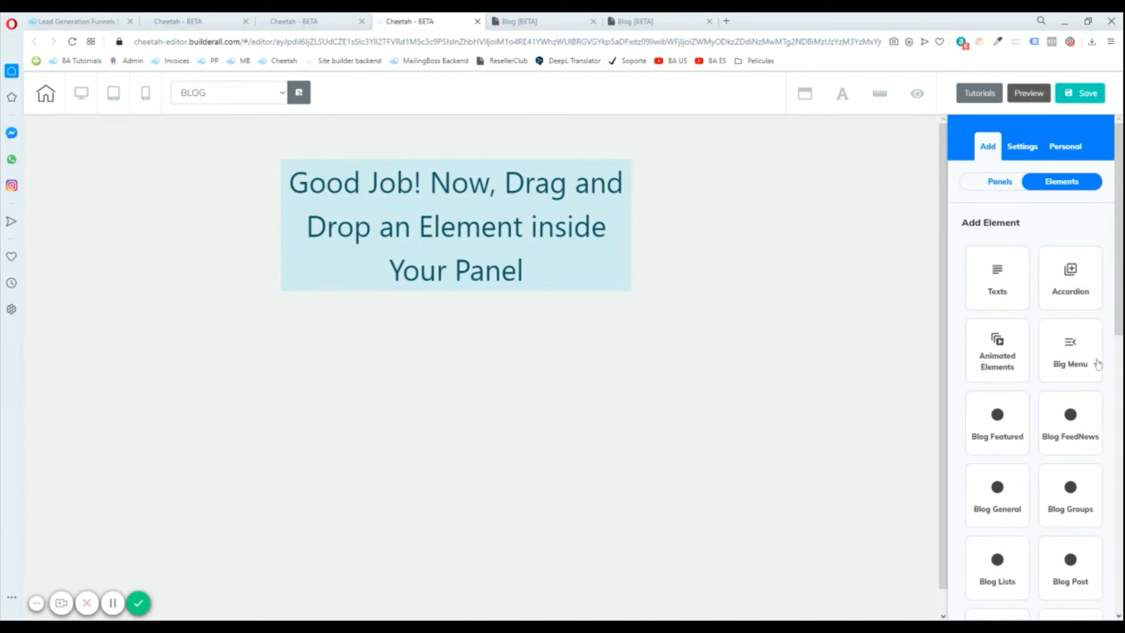
pyautogui.scroll(-2, 1097, 363)
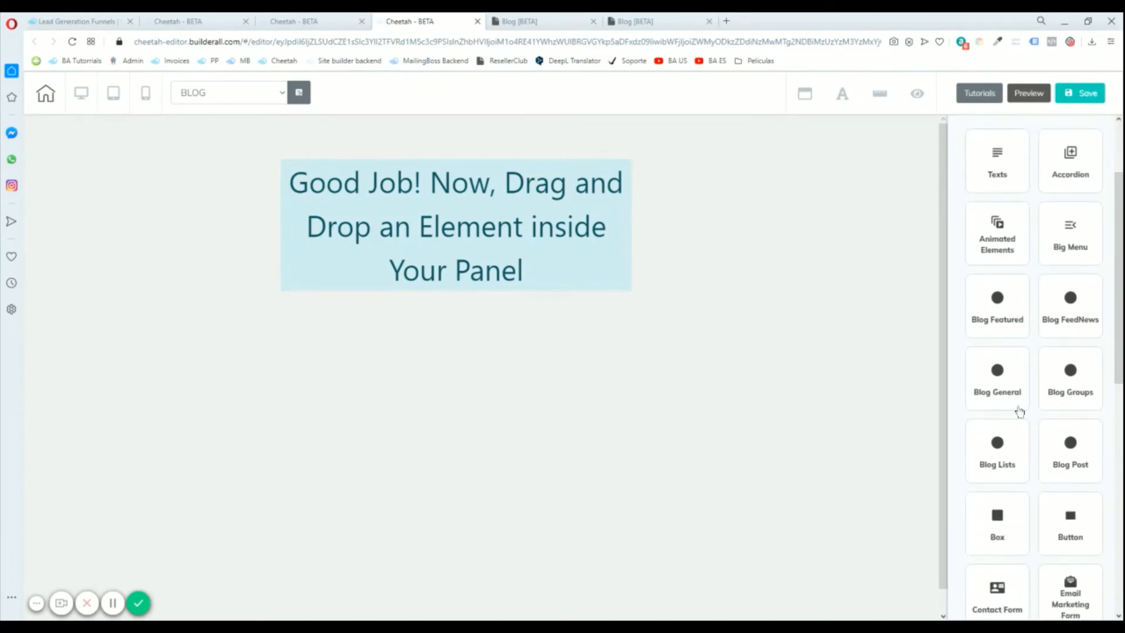
pyautogui.click(1071, 460)
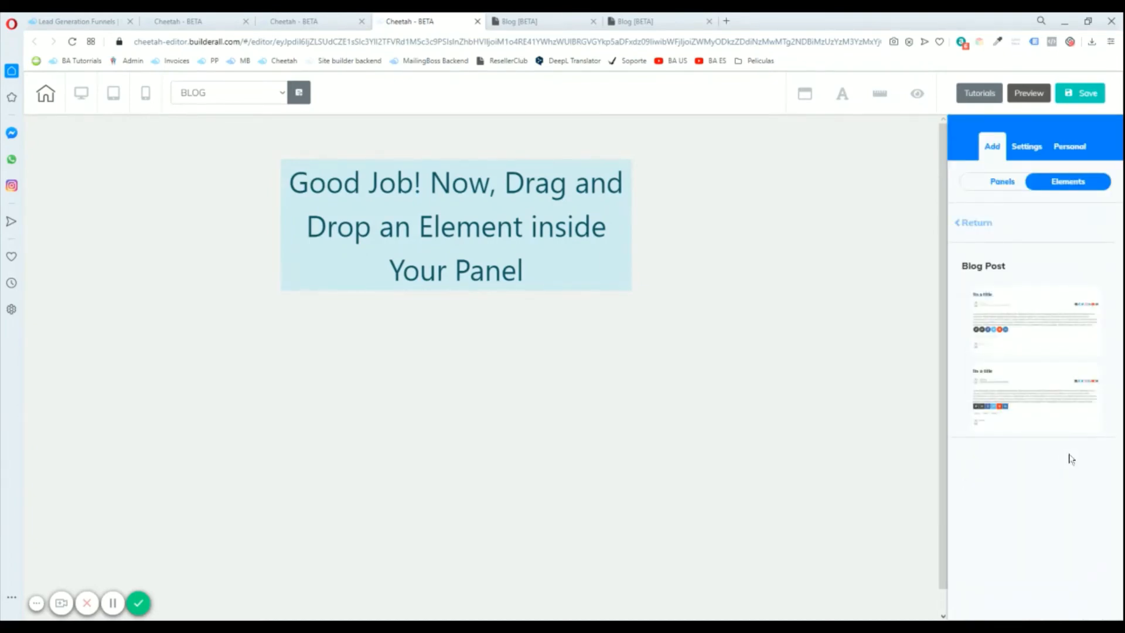
pyautogui.moveTo(1036, 318); pyautogui.dragTo(477, 260)
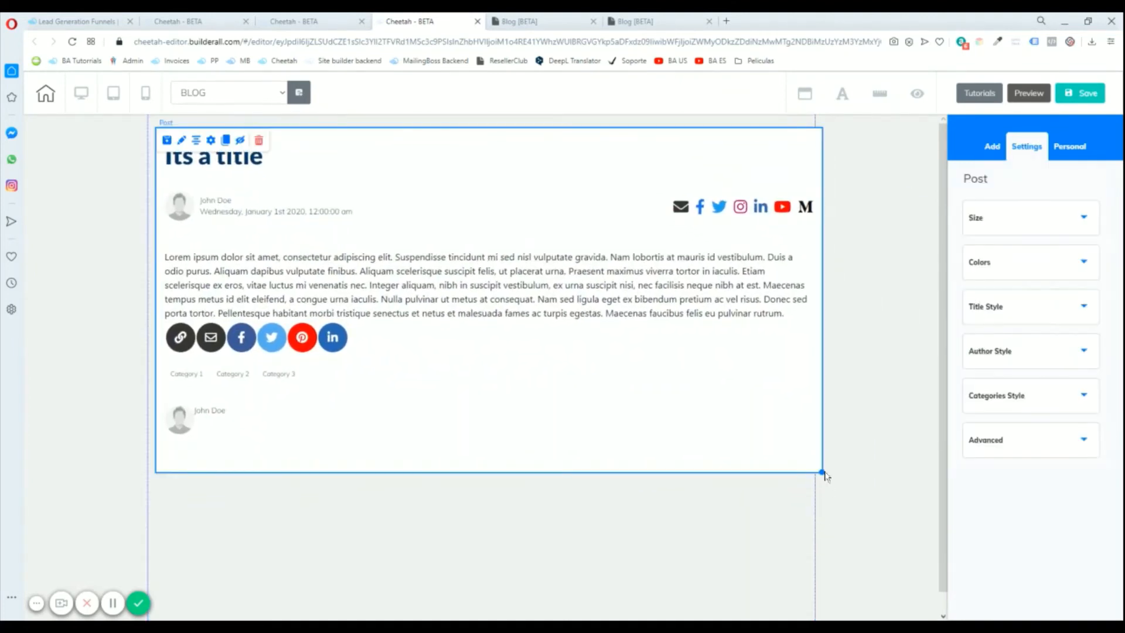
pyautogui.moveTo(824, 473)
pyautogui.mouseDown()
pyautogui.moveTo(797, 487)
pyautogui.moveTo(807, 487)
pyautogui.mouseUp()
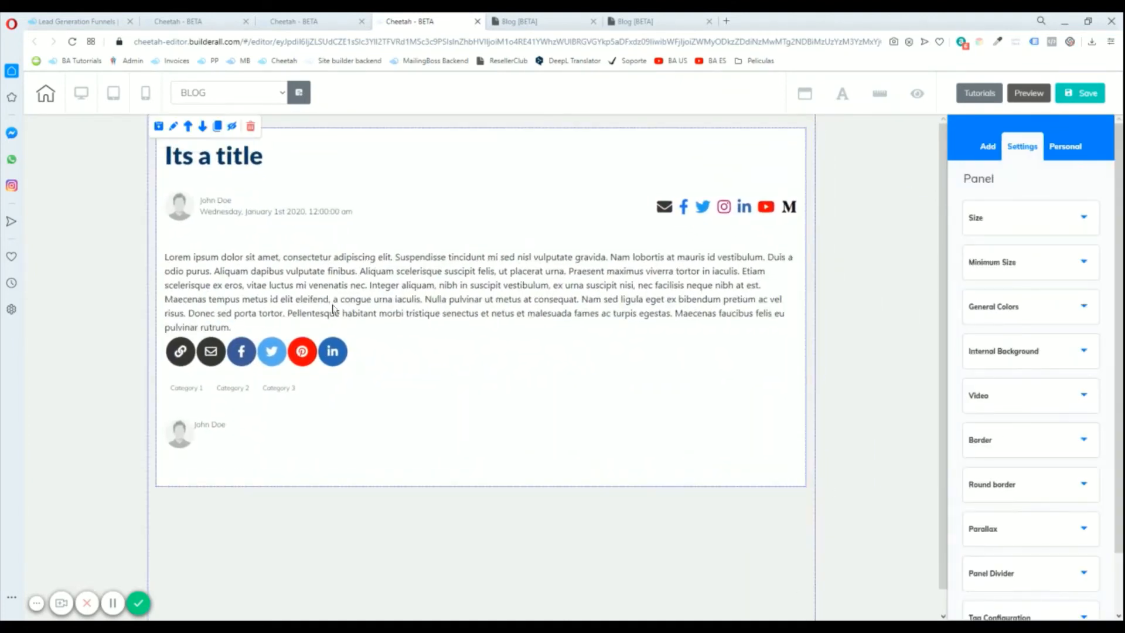
pyautogui.click(491, 315)
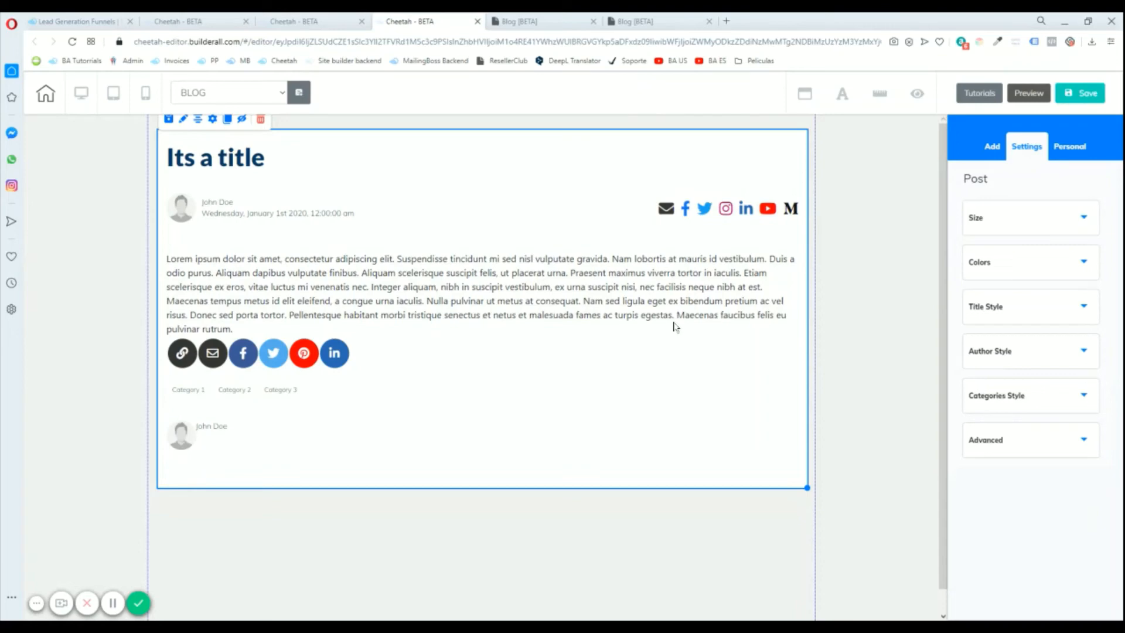
# Examine the Post element's size, color, title, author, categories and advanced settings.
pyautogui.click(296, 21)
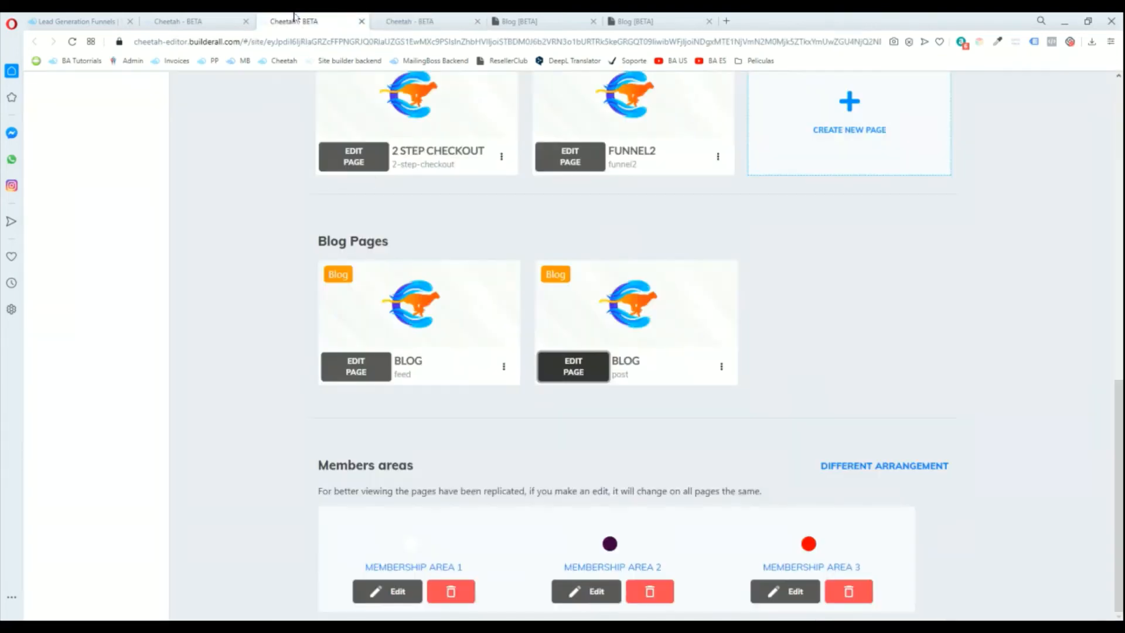
pyautogui.click(387, 21)
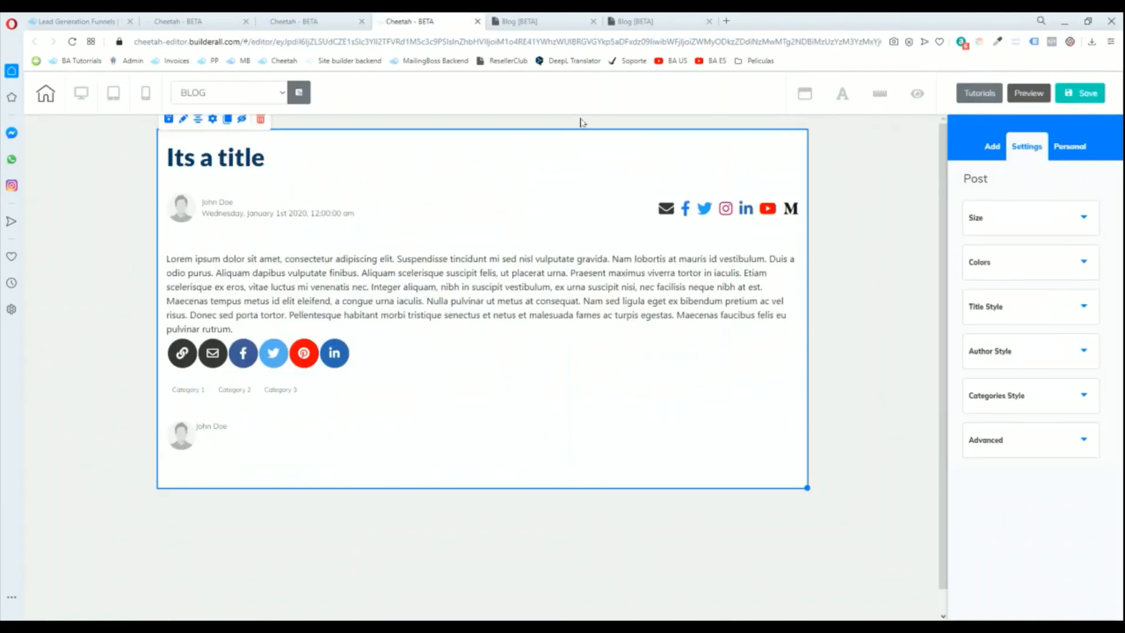
pyautogui.click(1020, 227)
pyautogui.click(1019, 227)
pyautogui.click(1016, 268)
pyautogui.click(1018, 268)
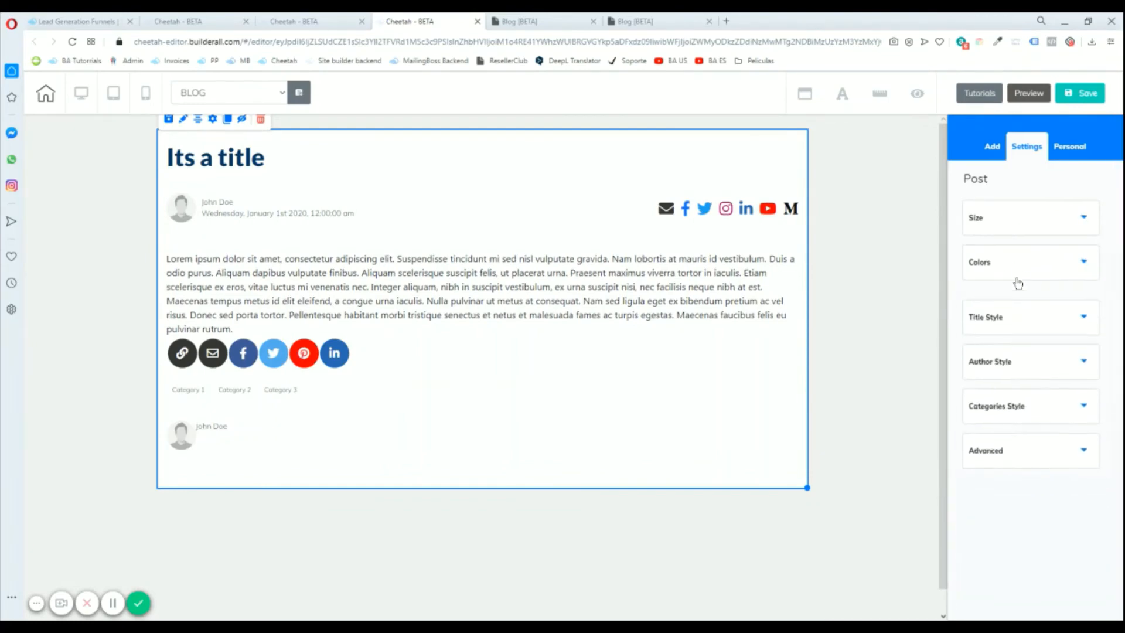
pyautogui.click(1015, 309)
pyautogui.click(1036, 309)
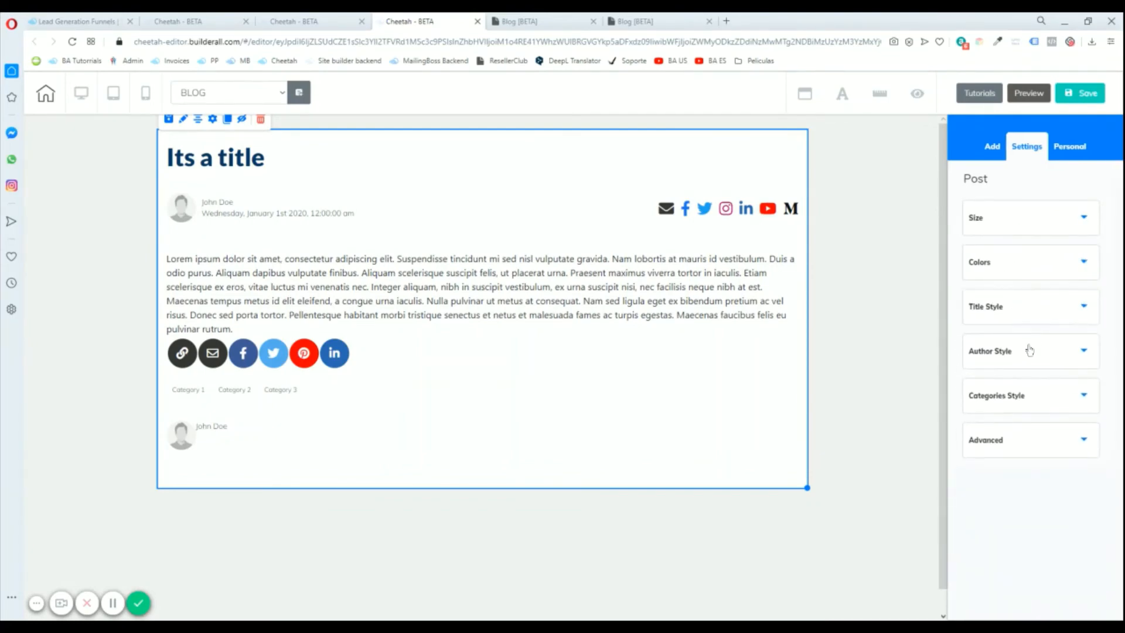
pyautogui.click(1030, 350)
pyautogui.click(1029, 350)
pyautogui.click(1022, 406)
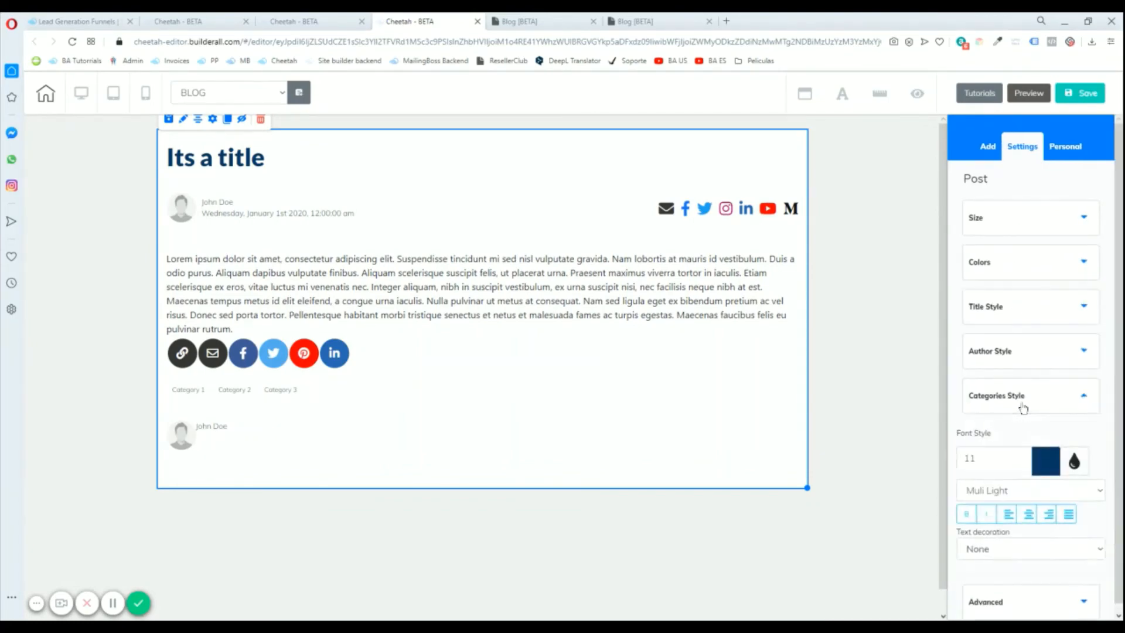
pyautogui.click(1023, 405)
pyautogui.click(1022, 443)
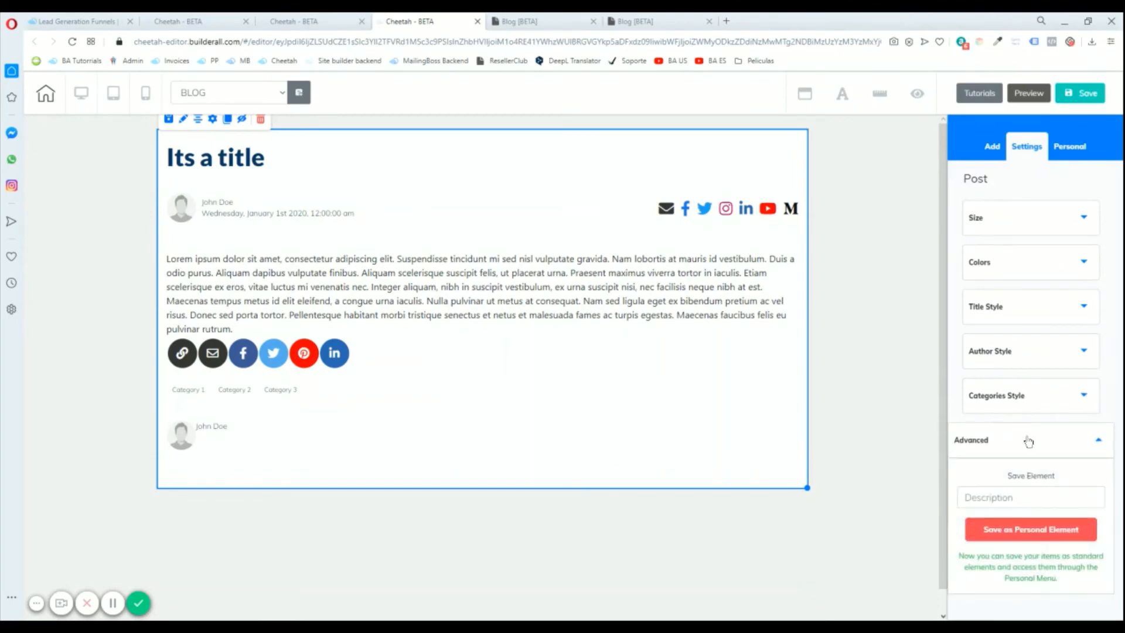
# Collapse the Post element's advanced settings and open its blog post settings to review the display and social bar options.
pyautogui.click(985, 449)
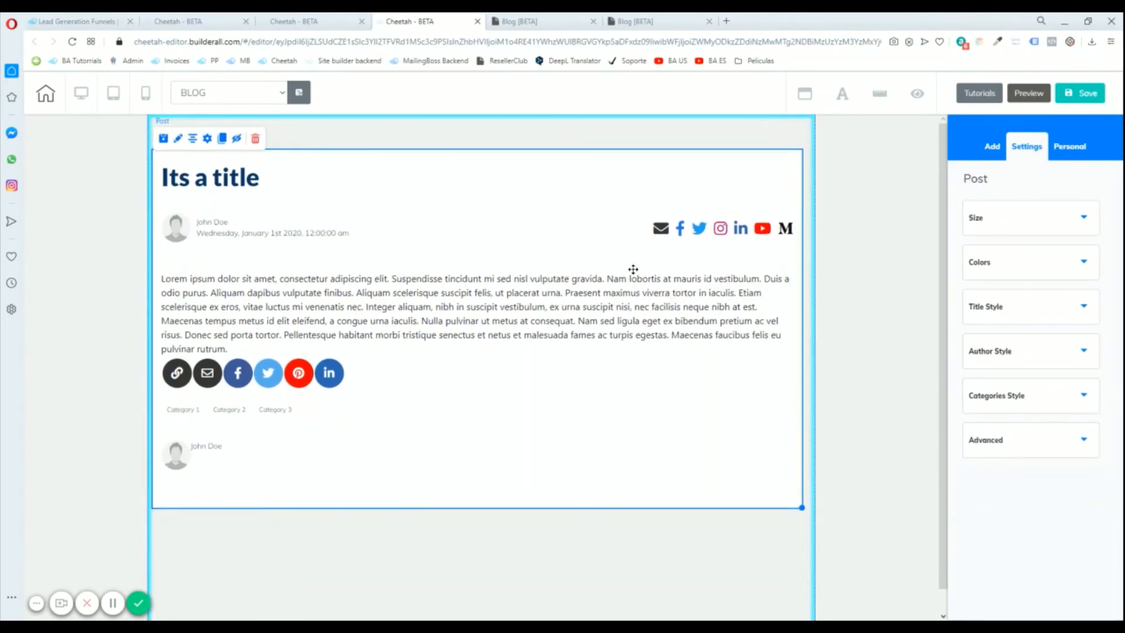
pyautogui.click(206, 139)
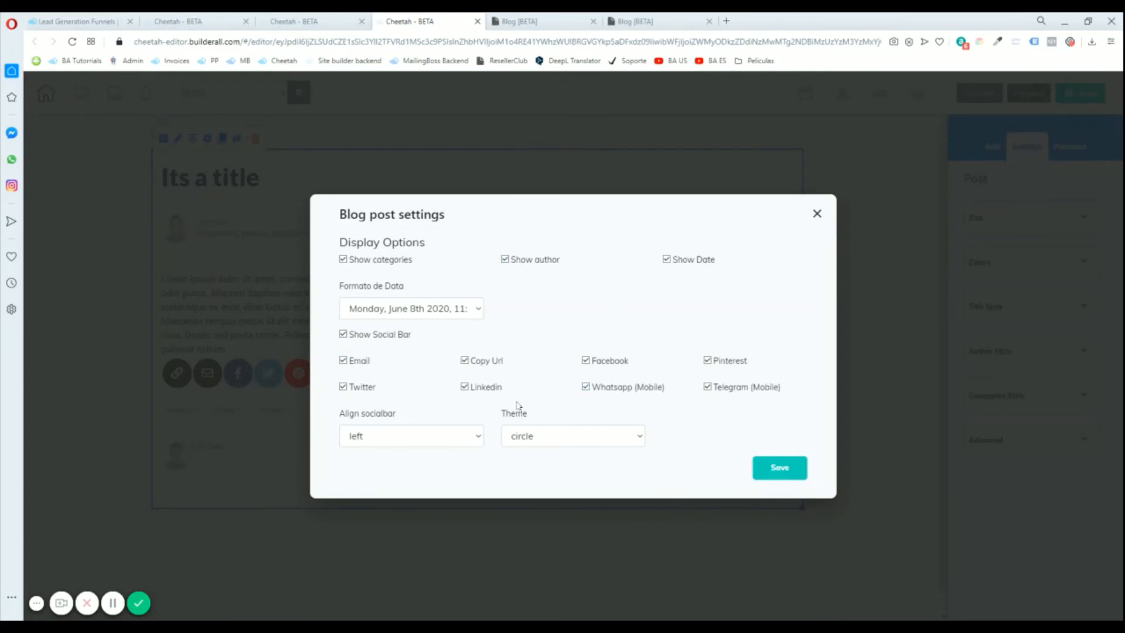
# Switch to the blog manager and view the posts list and its side menu options.
pyautogui.click(317, 18)
pyautogui.click(514, 18)
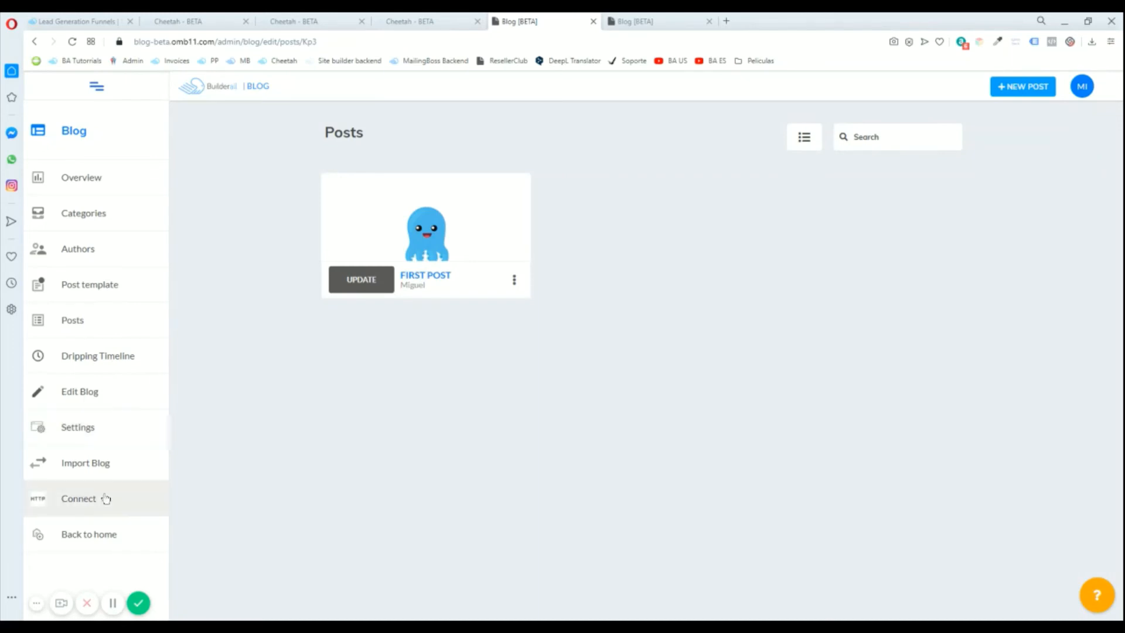
pyautogui.click(1081, 92)
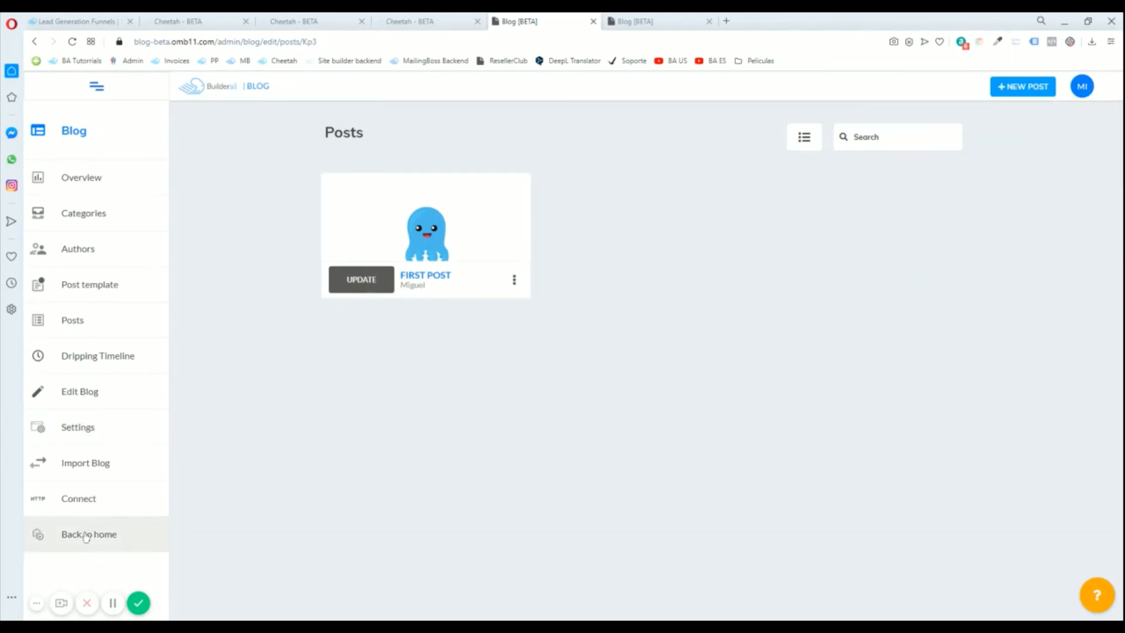
pyautogui.click(112, 603)
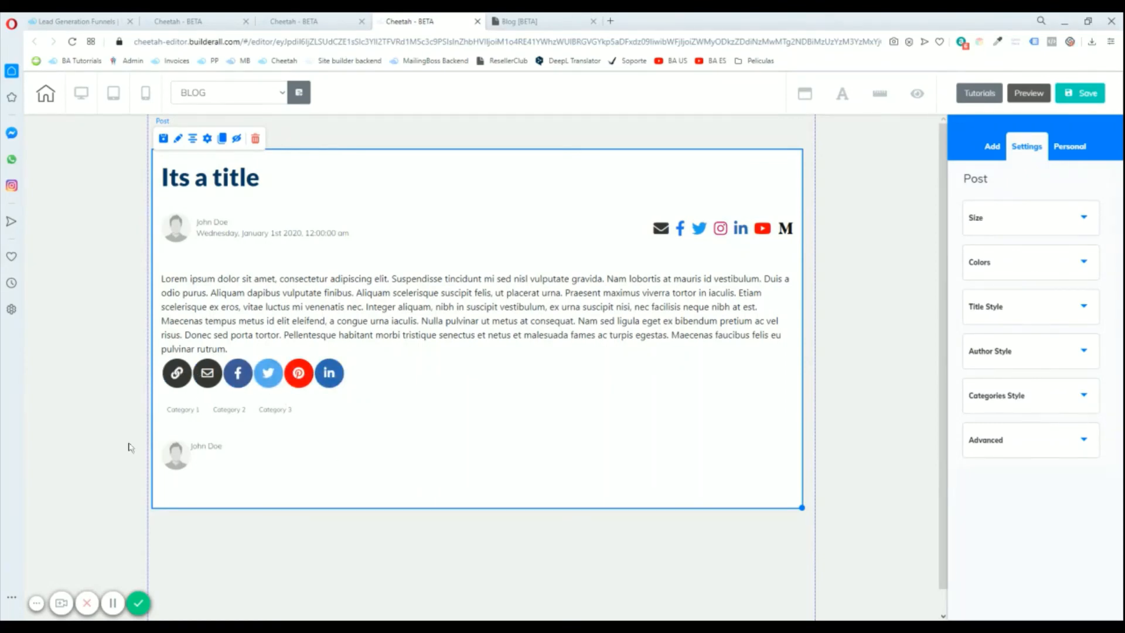
# Move the Post element slightly lower on the page, then save the page and publish the site.
pyautogui.moveTo(478, 253); pyautogui.dragTo(477, 275)
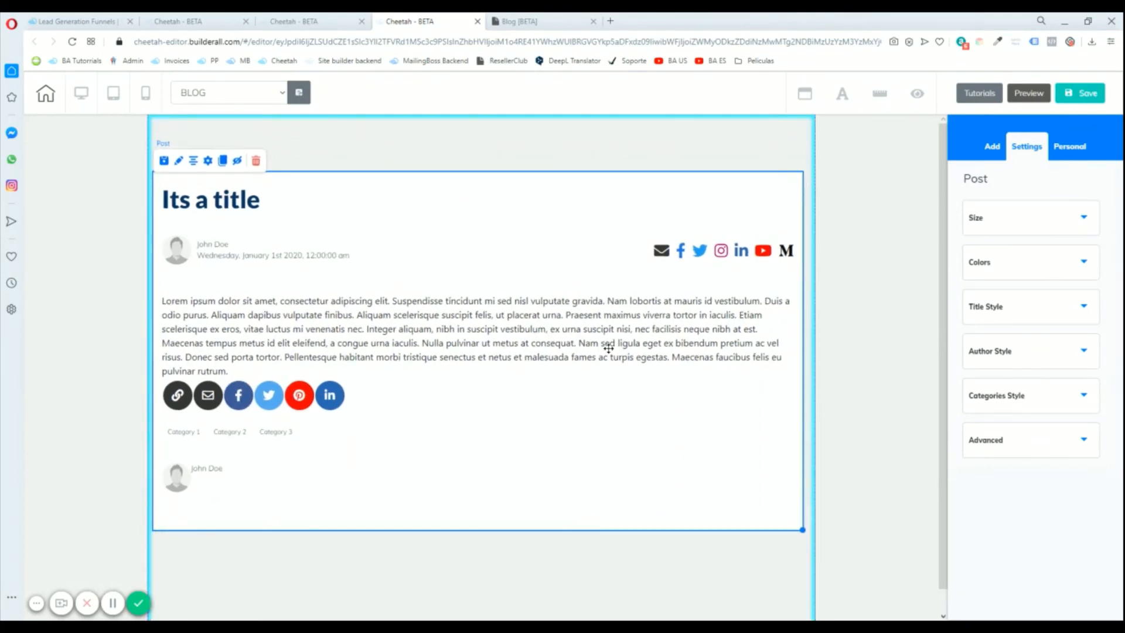
pyautogui.moveTo(538, 304); pyautogui.dragTo(542, 298)
pyautogui.click(1082, 100)
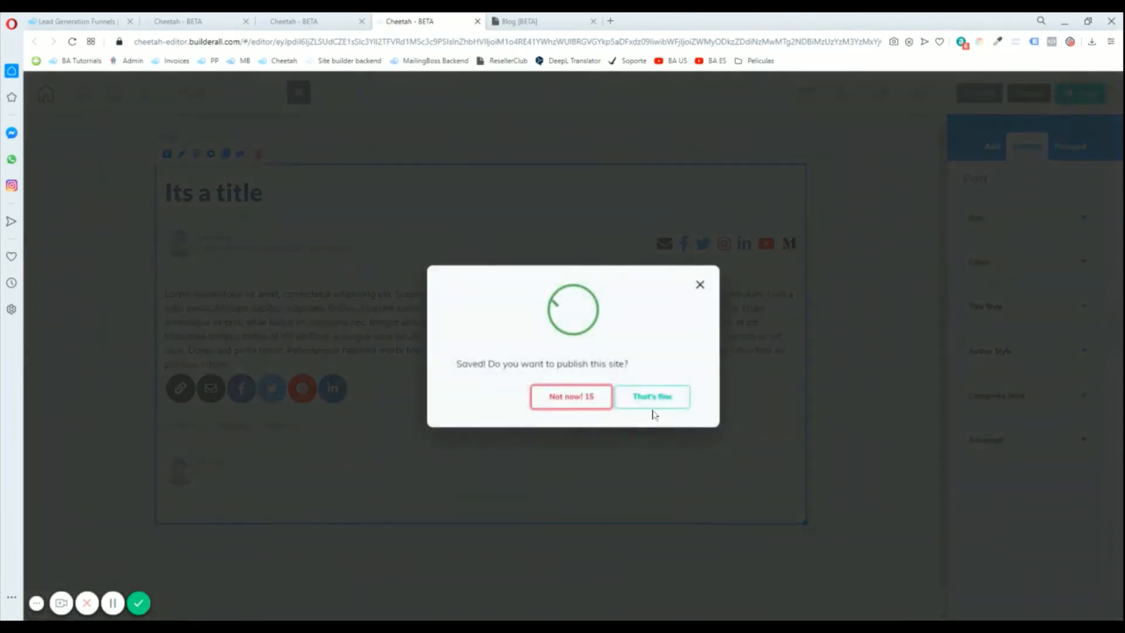
pyautogui.click(651, 411)
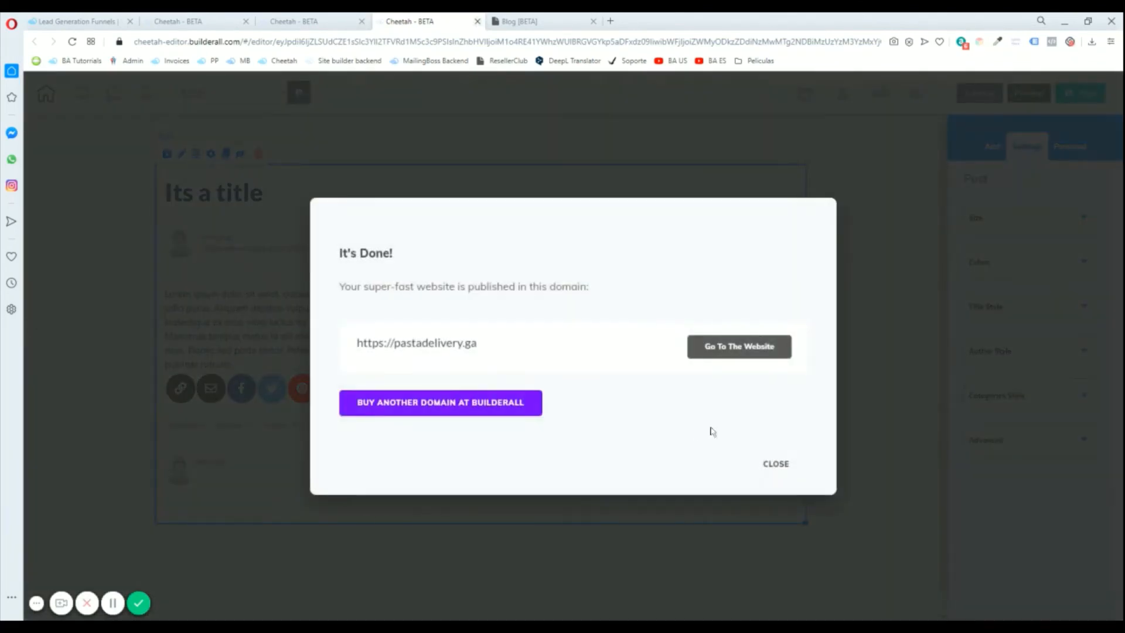
pyautogui.click(779, 467)
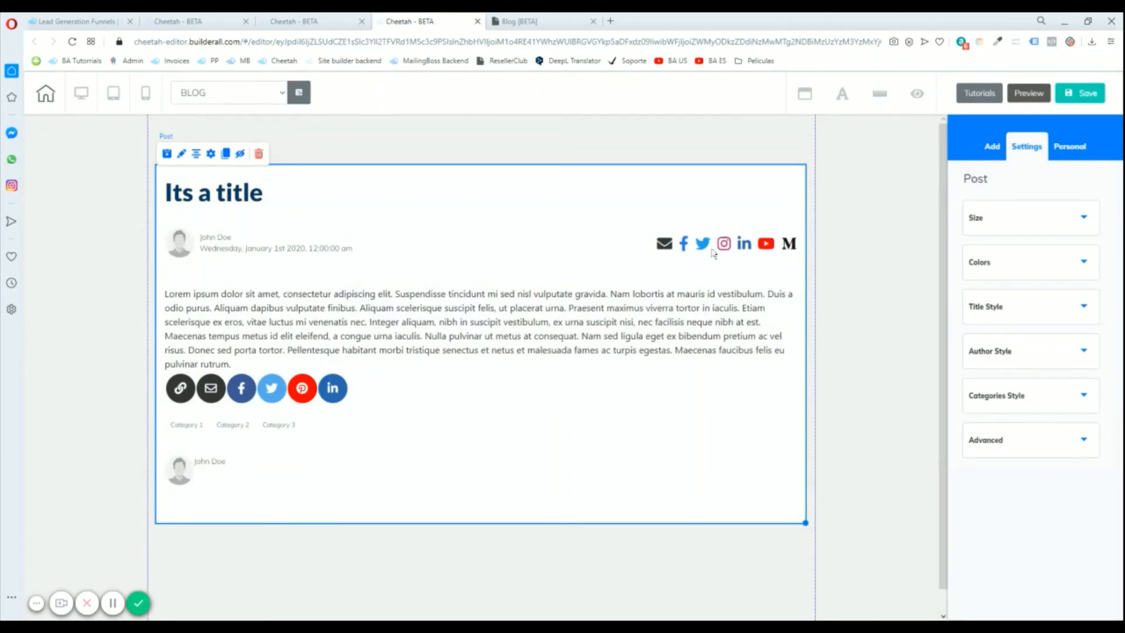
# Open the existing author of the Builderall news blog for updating, check the social media fields, and return to the page editor.
pyautogui.click(503, 18)
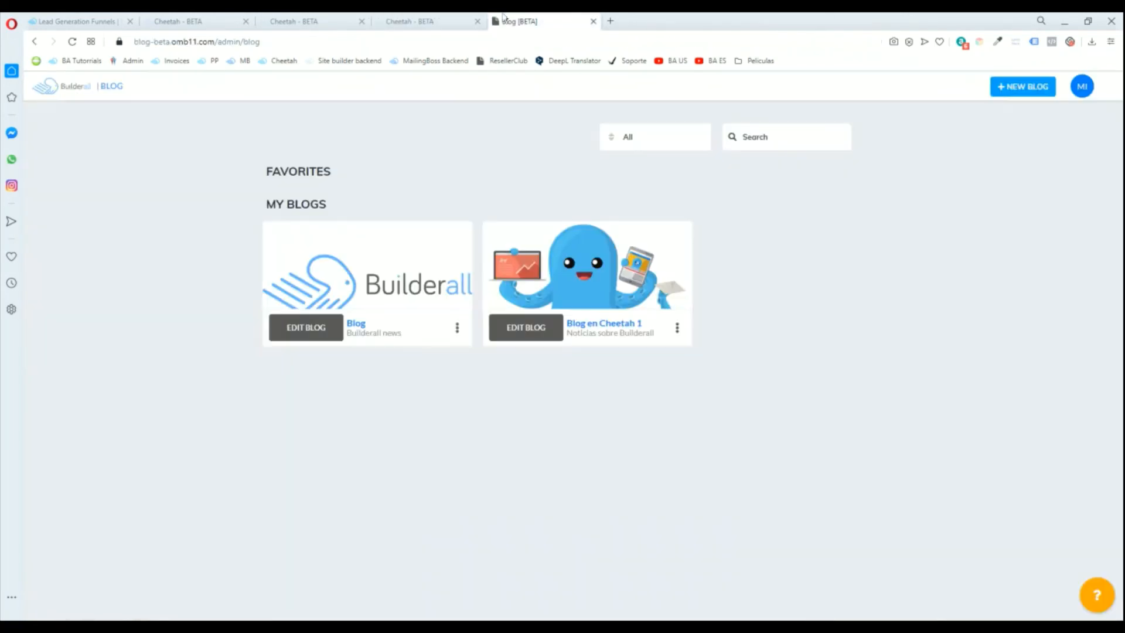
pyautogui.click(311, 324)
pyautogui.click(81, 250)
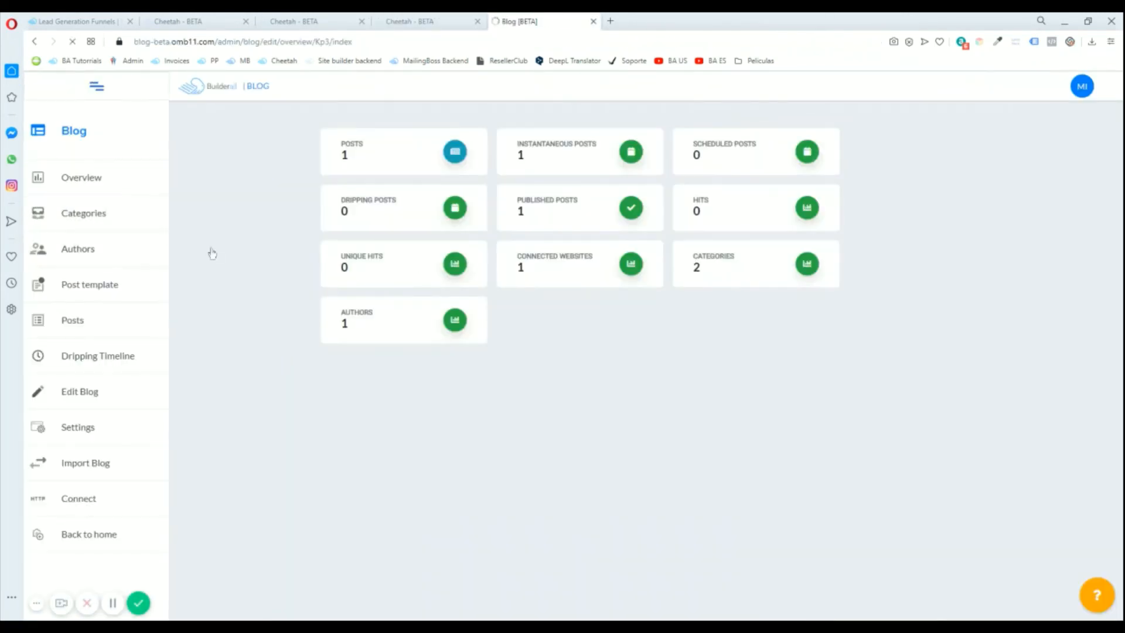
pyautogui.click(449, 238)
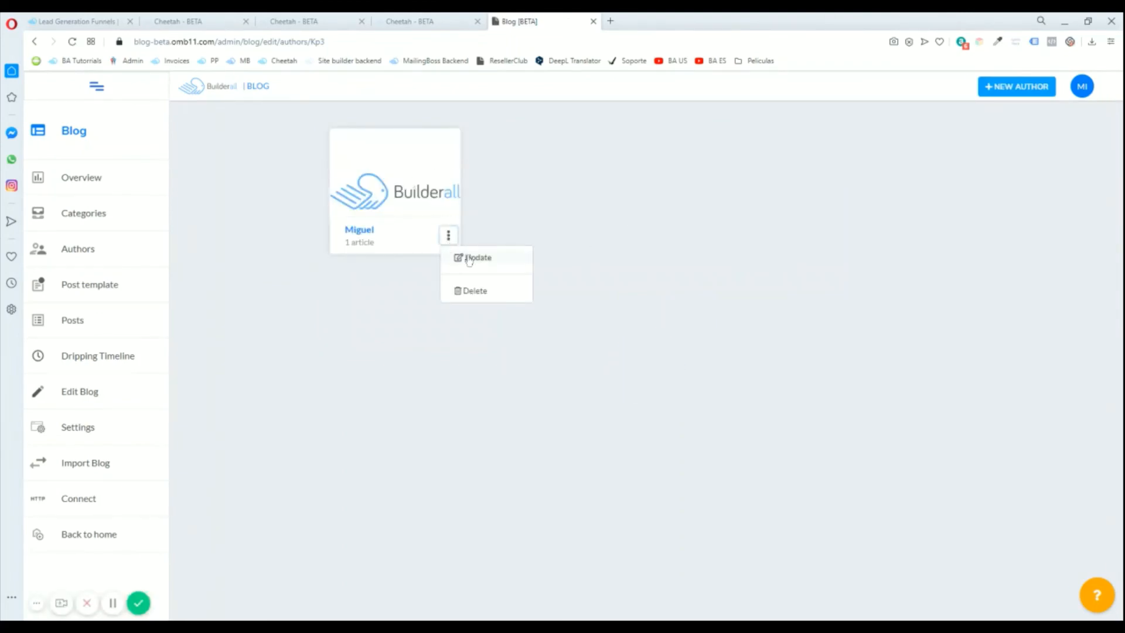
pyautogui.click(469, 257)
pyautogui.click(452, 265)
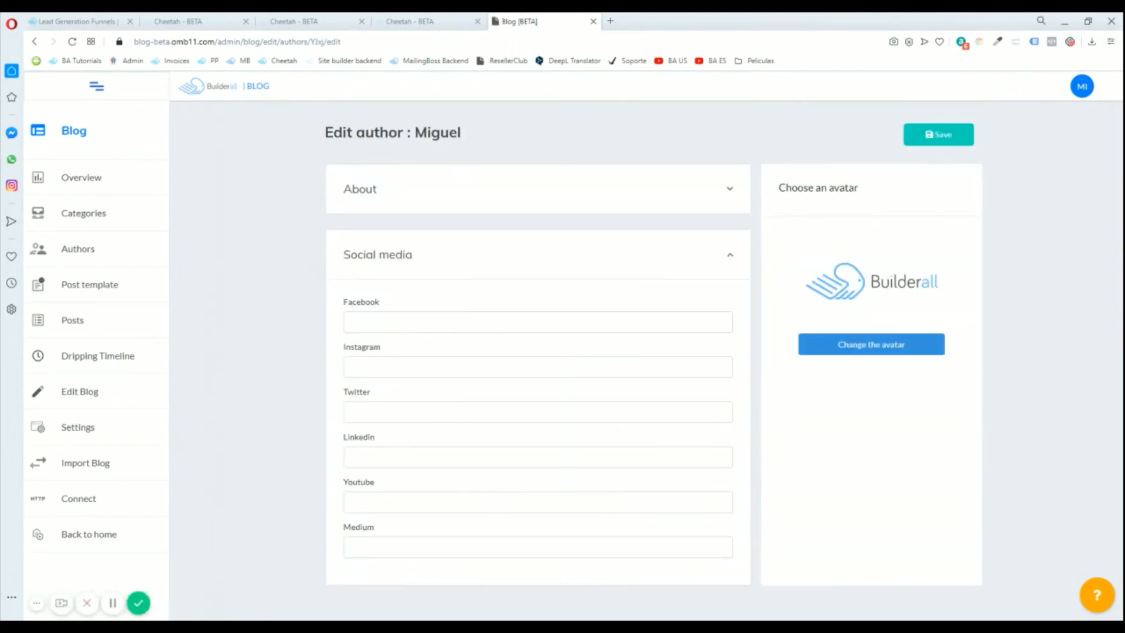
pyautogui.click(410, 21)
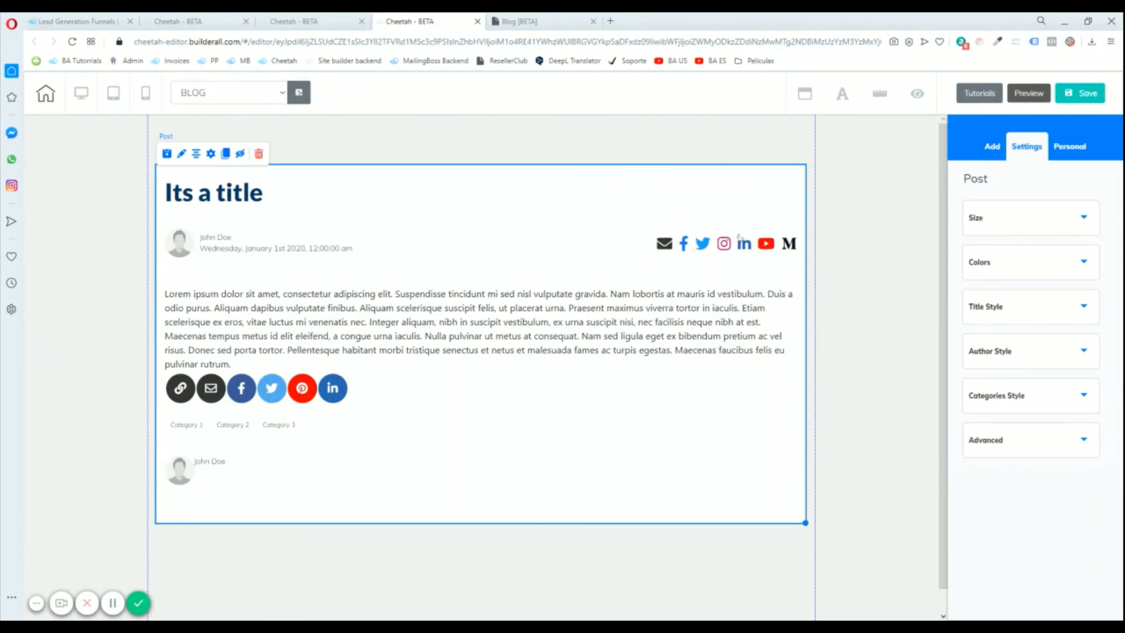
# Close the blog manager, view the live feed page from the site's Blog Pages section, and open the first post.
pyautogui.click(593, 21)
pyautogui.click(344, 20)
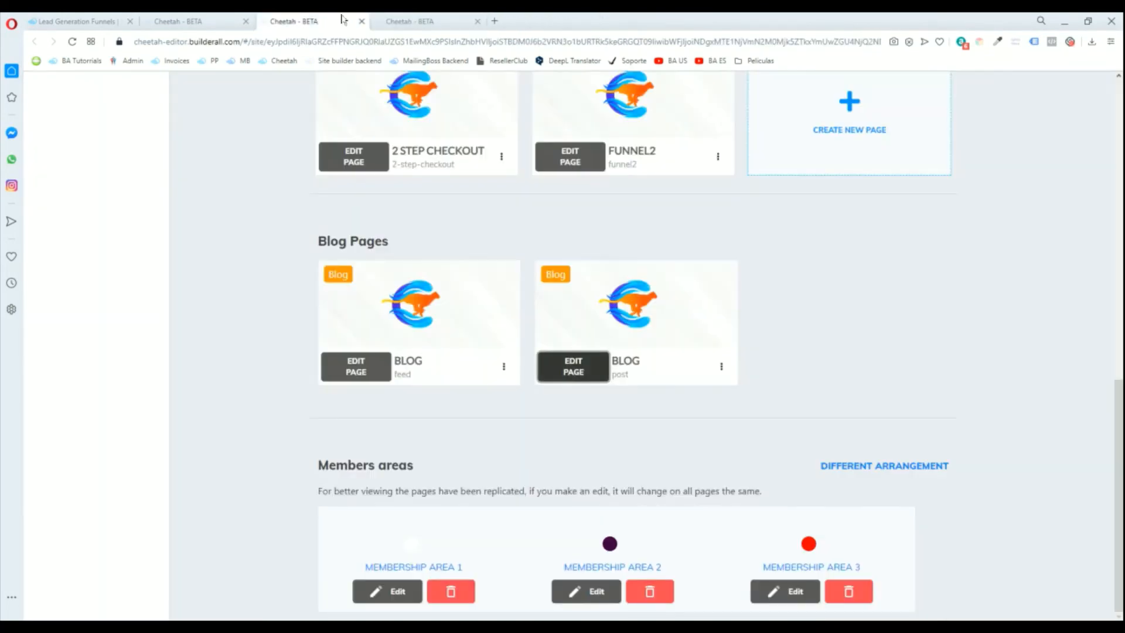
pyautogui.click(504, 368)
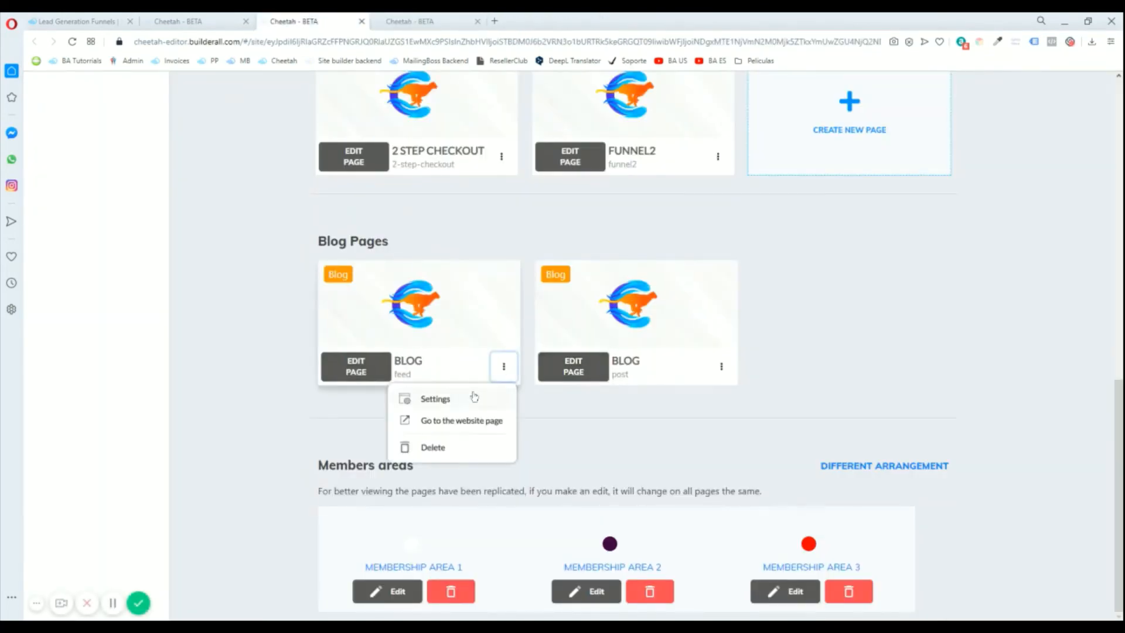
pyautogui.click(450, 421)
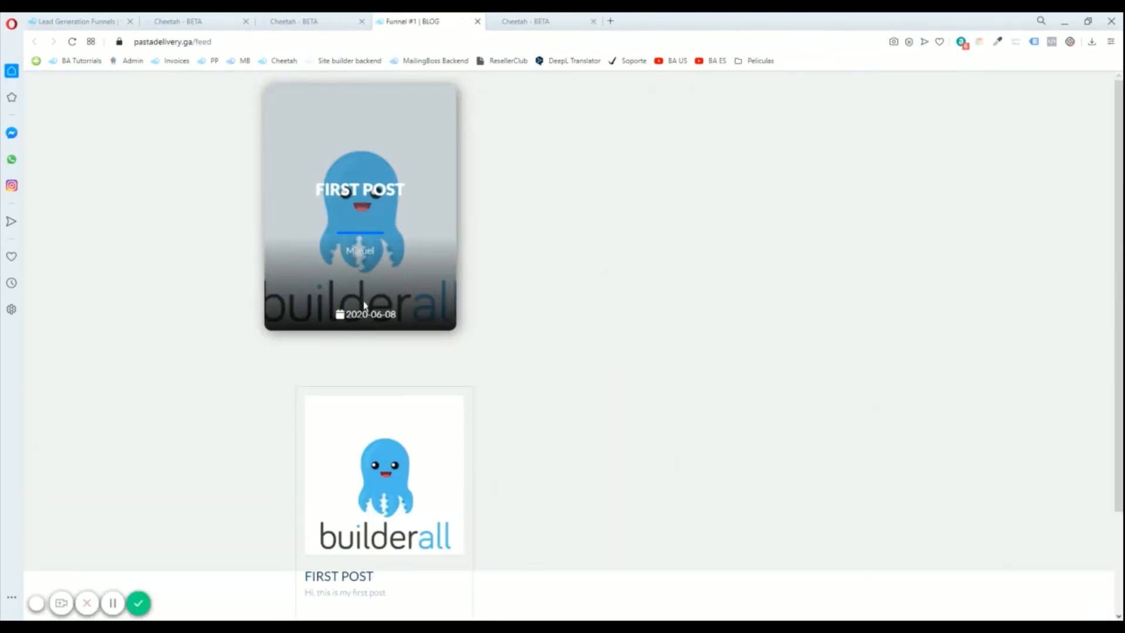
pyautogui.scroll(-2, 426, 483)
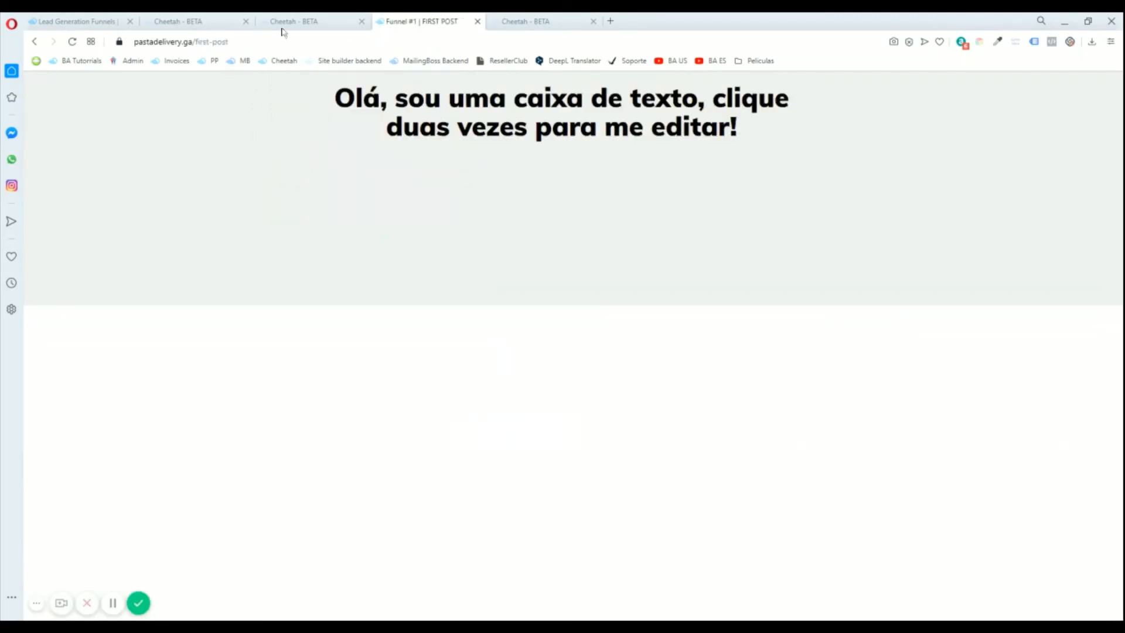
# Reload the live first post page and compare it with the post page design in the editor.
pyautogui.click(290, 22)
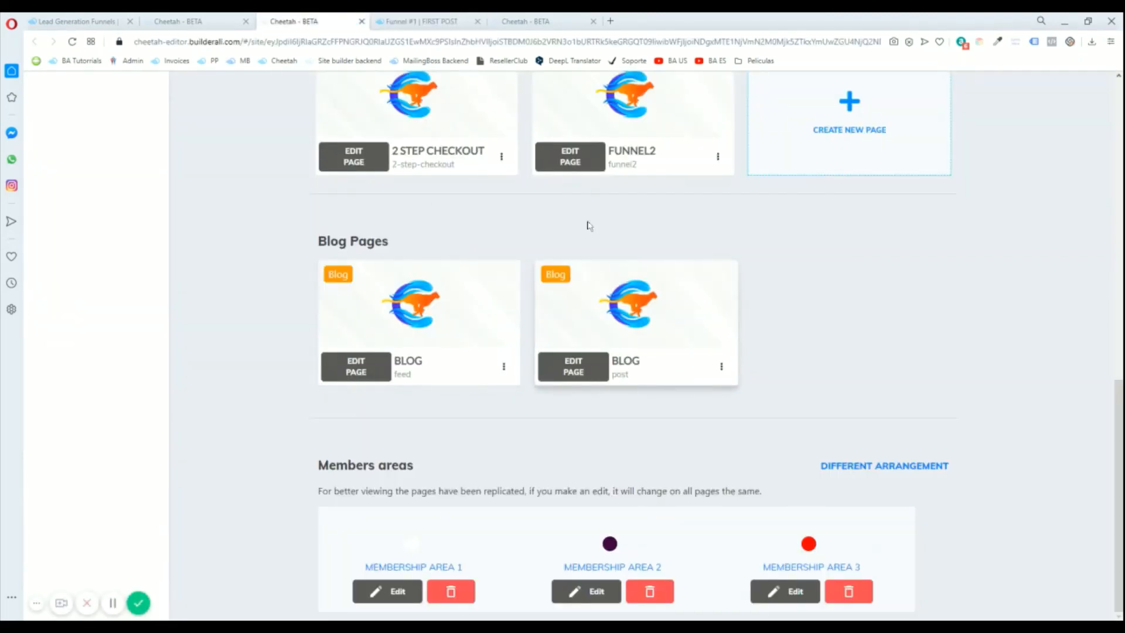
pyautogui.click(565, 17)
pyautogui.click(477, 15)
pyautogui.click(72, 41)
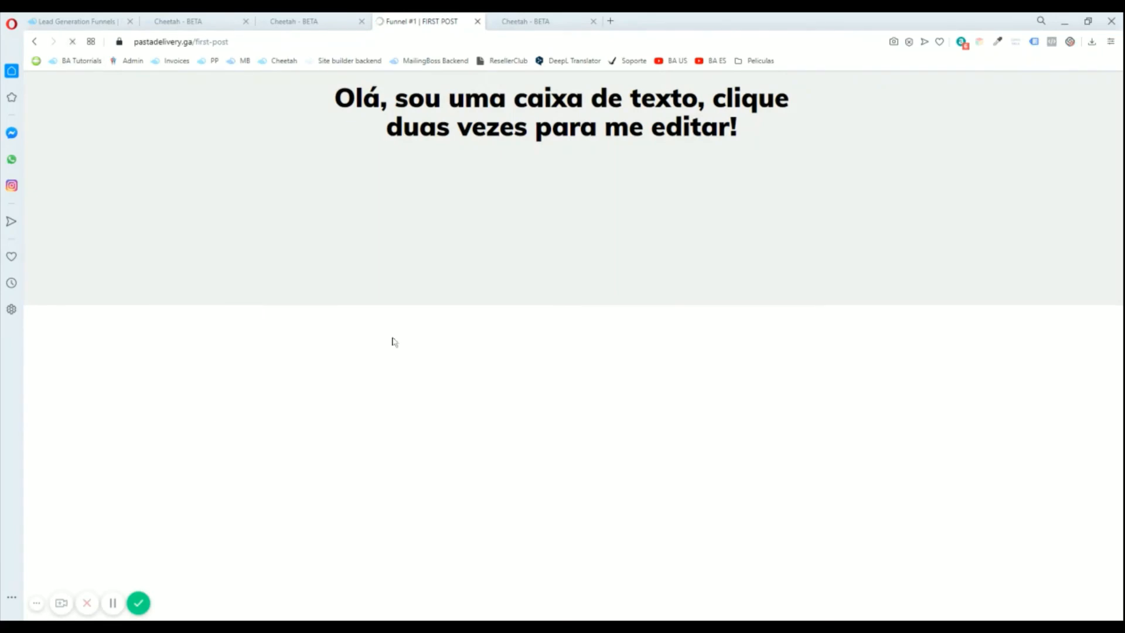
pyautogui.click(519, 21)
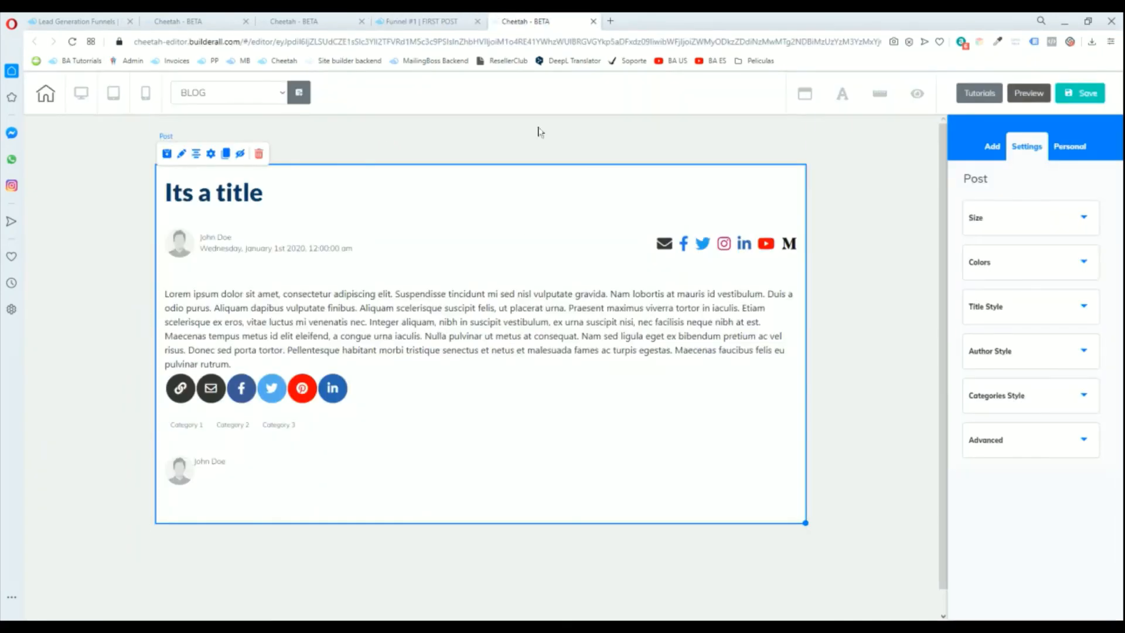
pyautogui.click(422, 21)
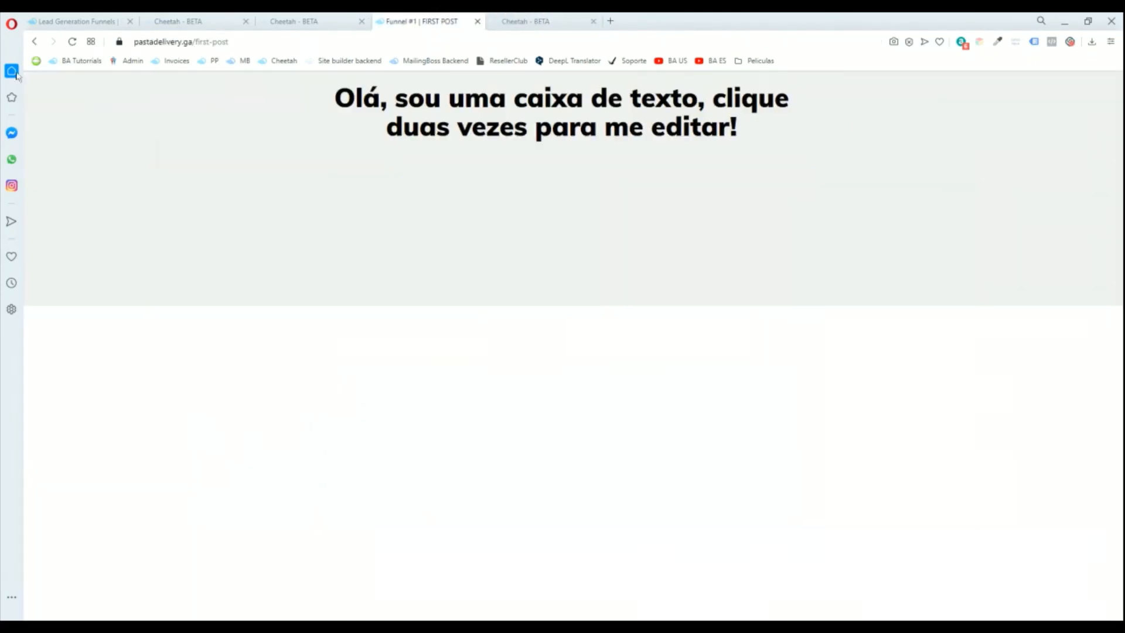
pyautogui.click(73, 42)
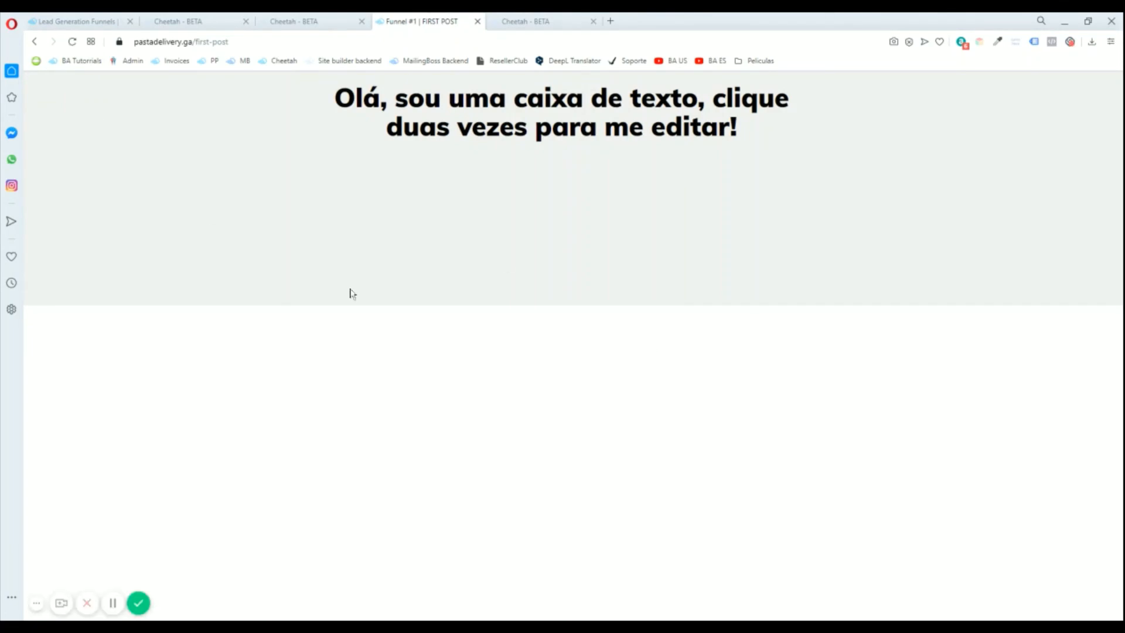
pyautogui.click(351, 18)
pyautogui.scroll(5, 293, 240)
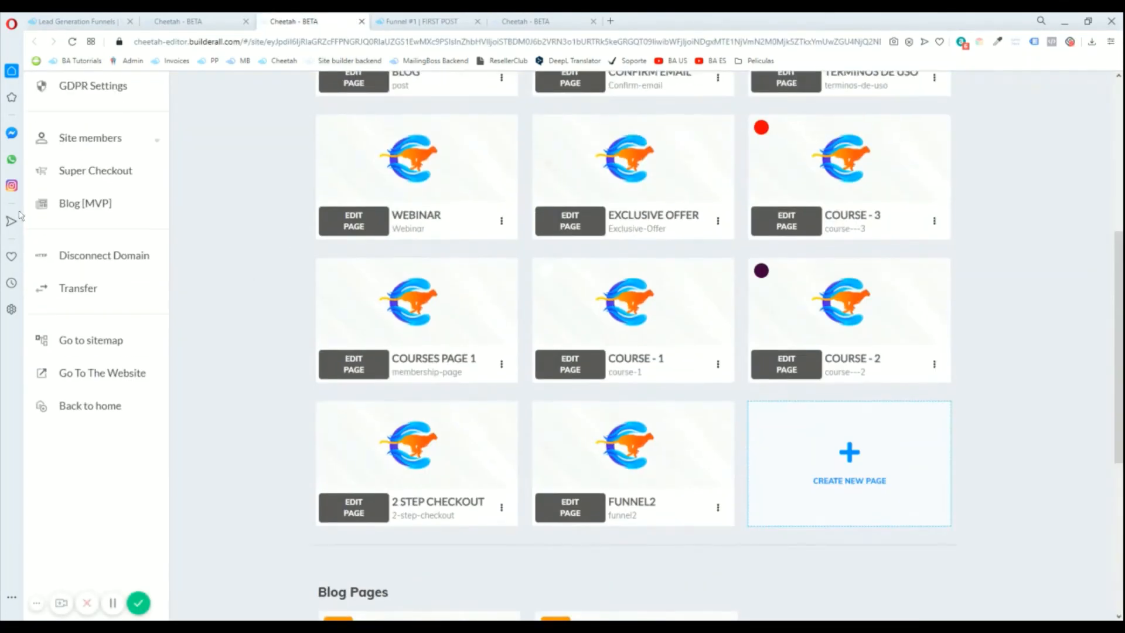
pyautogui.scroll(1, 158, 263)
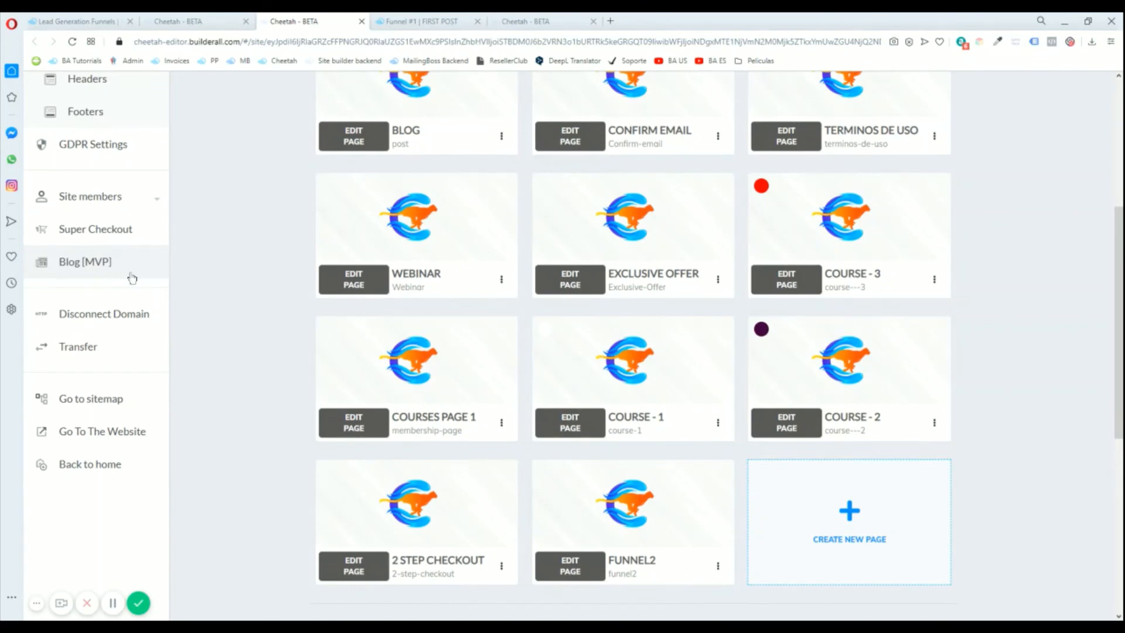
pyautogui.click(434, 18)
pyautogui.click(557, 20)
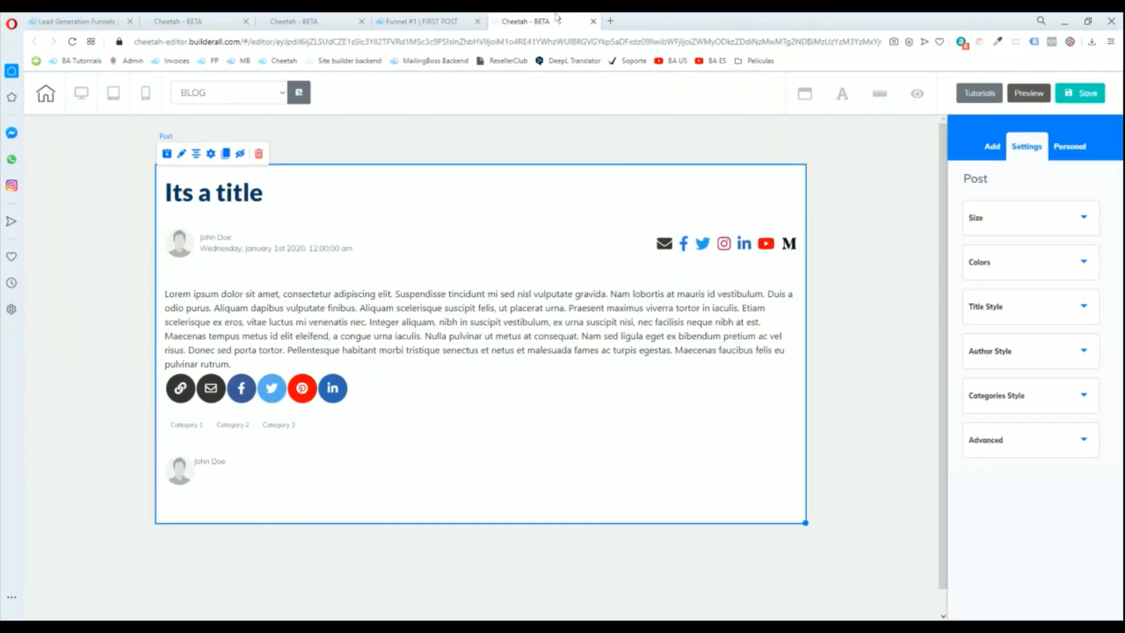
# Go back from the live post to the feed page and open the first post again.
pyautogui.click(469, 17)
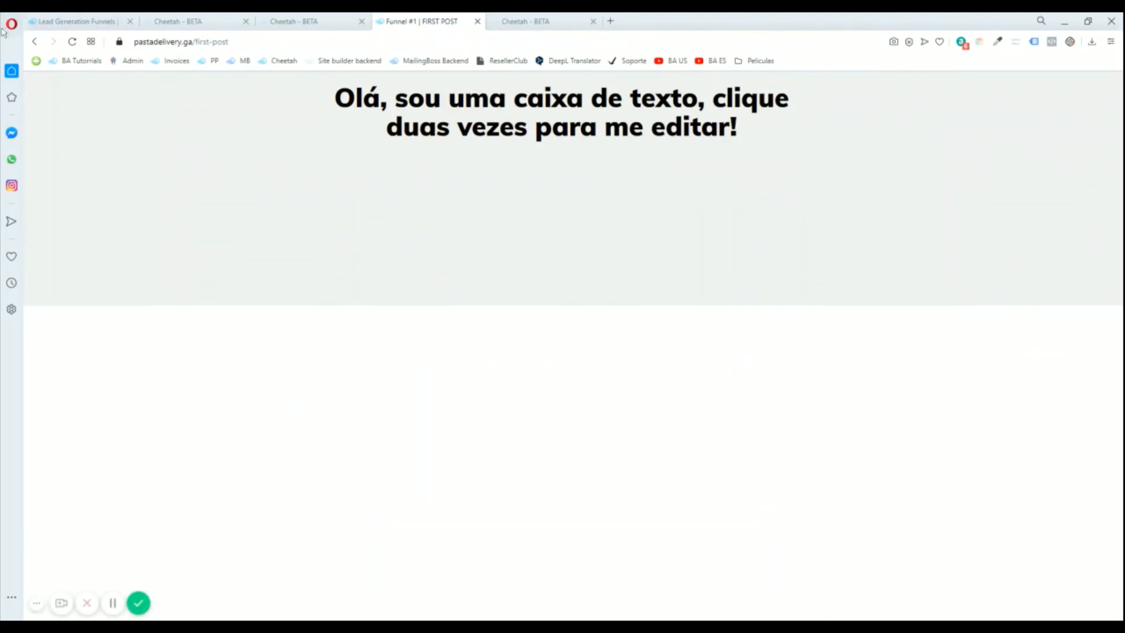
pyautogui.click(34, 41)
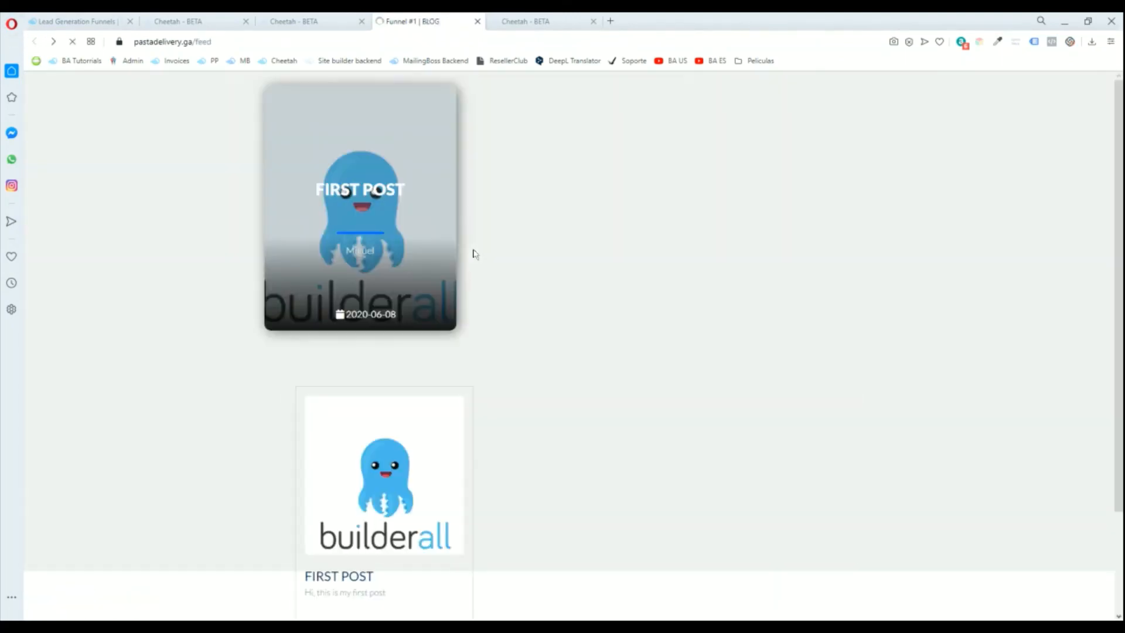
pyautogui.scroll(-2, 467, 289)
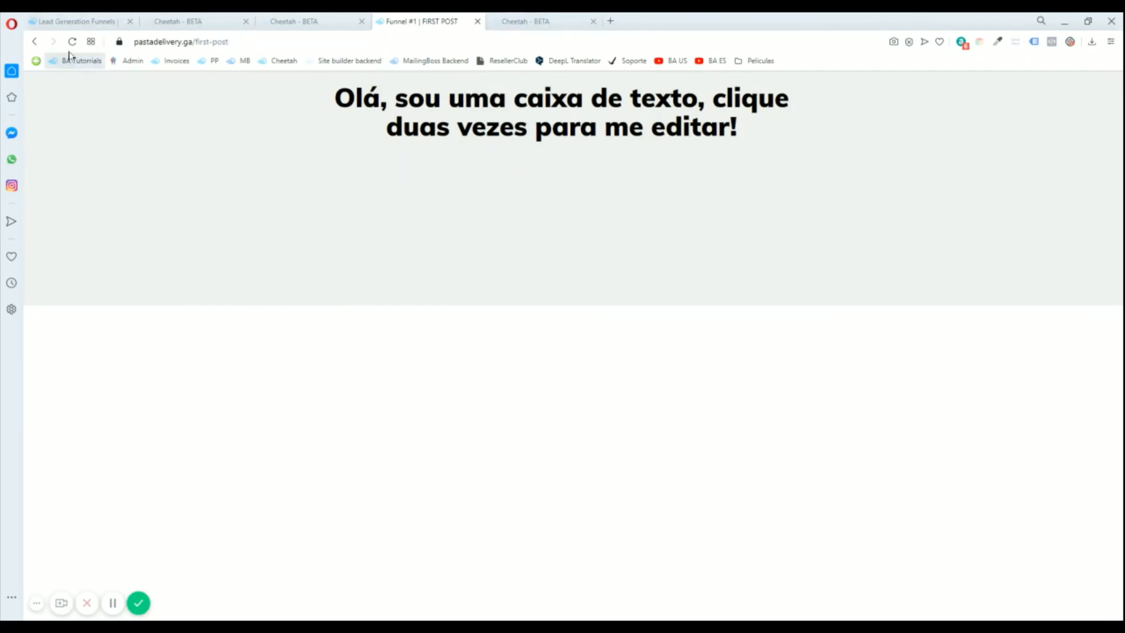
# Save the post page in the editor again and republish the site.
pyautogui.click(539, 21)
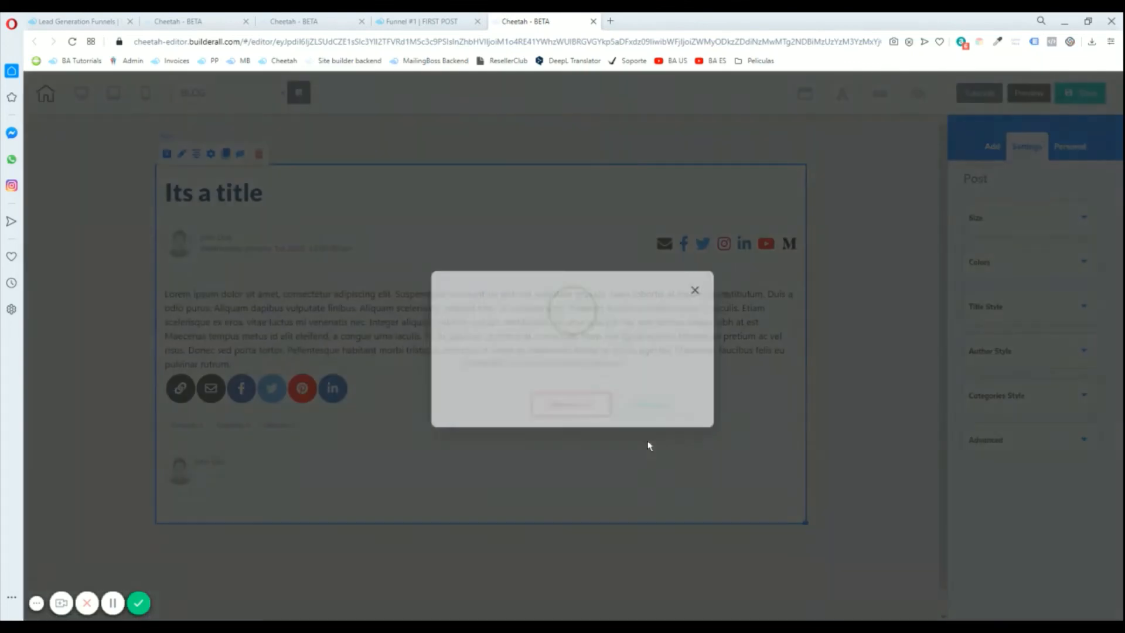
pyautogui.click(668, 397)
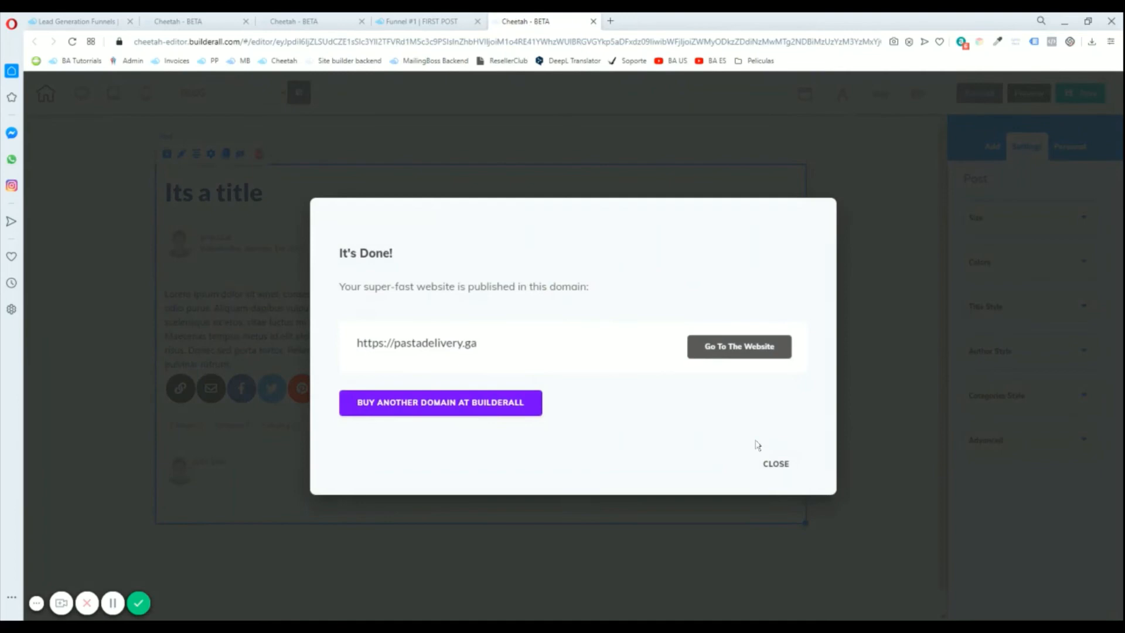
pyautogui.click(775, 463)
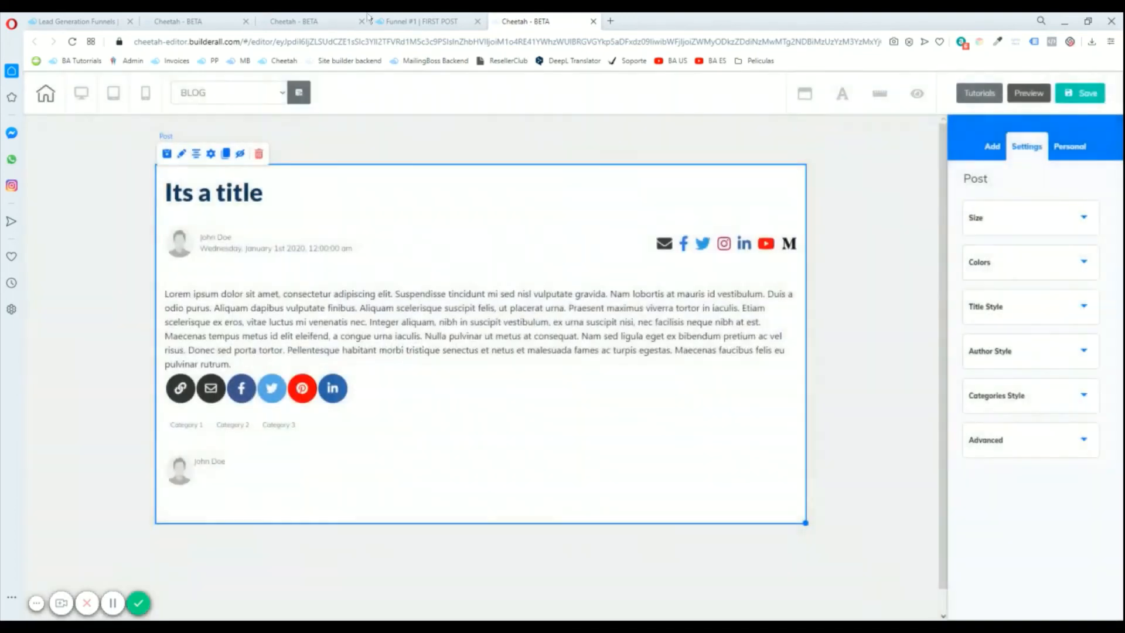
# Reload the live first post to check the published layout, then return to the feed page and reopen the post.
pyautogui.click(408, 18)
pyautogui.click(72, 42)
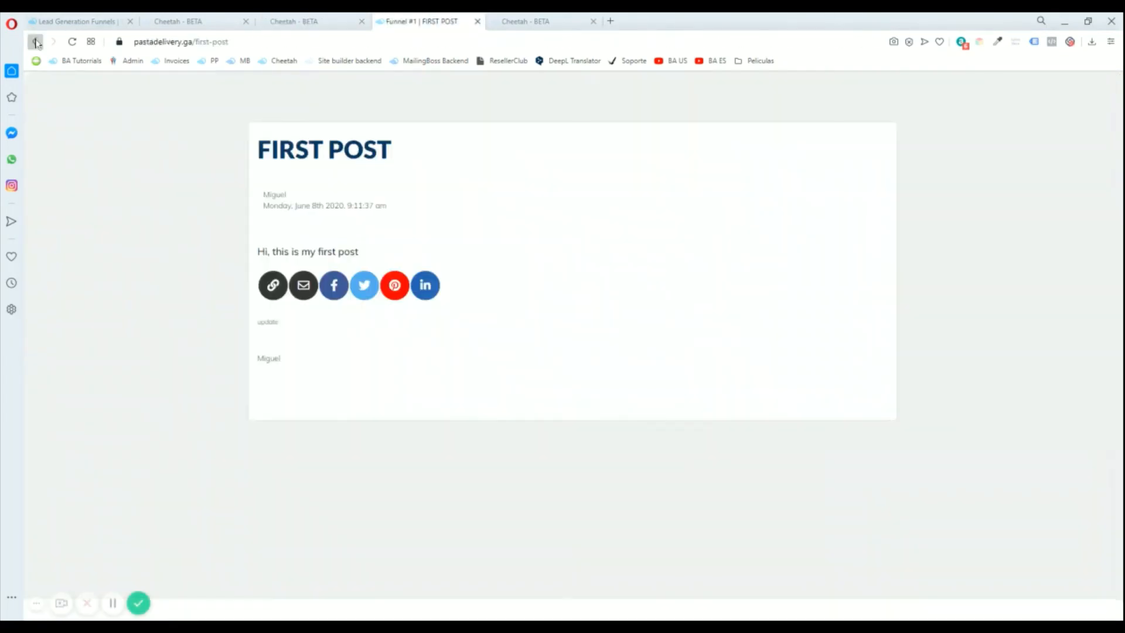
pyautogui.click(36, 42)
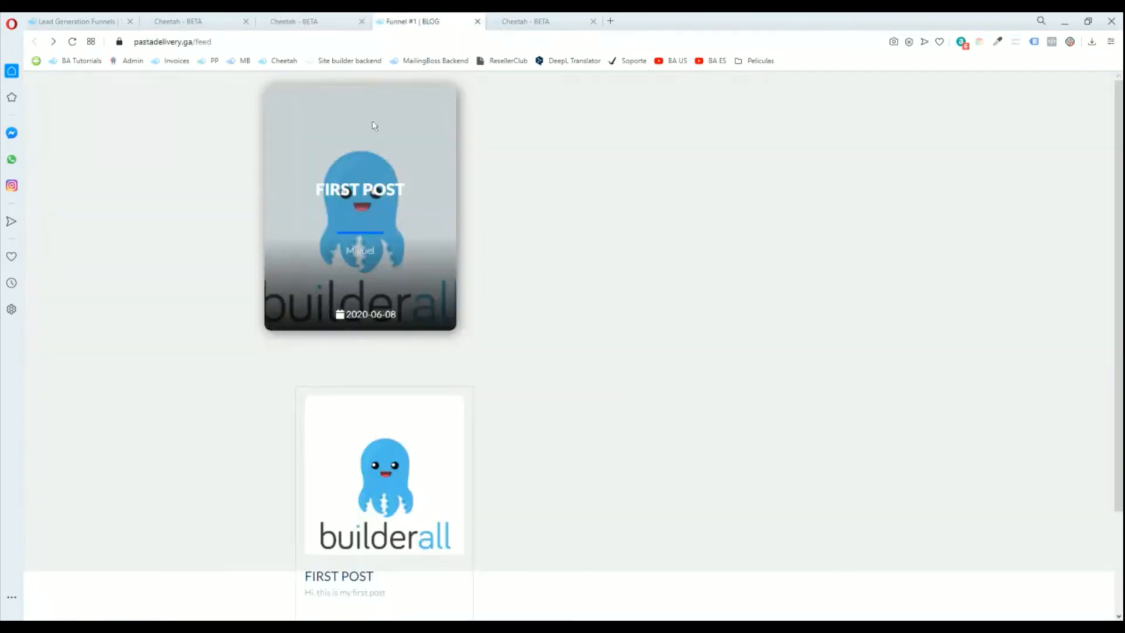
pyautogui.scroll(-2, 324, 422)
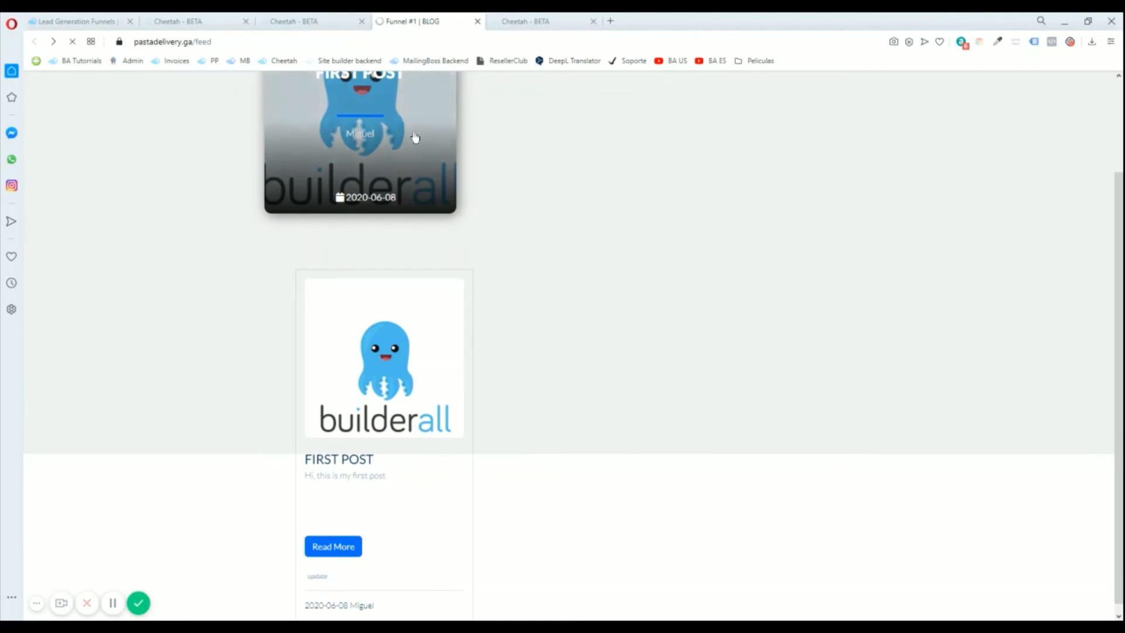
pyautogui.click(368, 17)
pyautogui.click(446, 24)
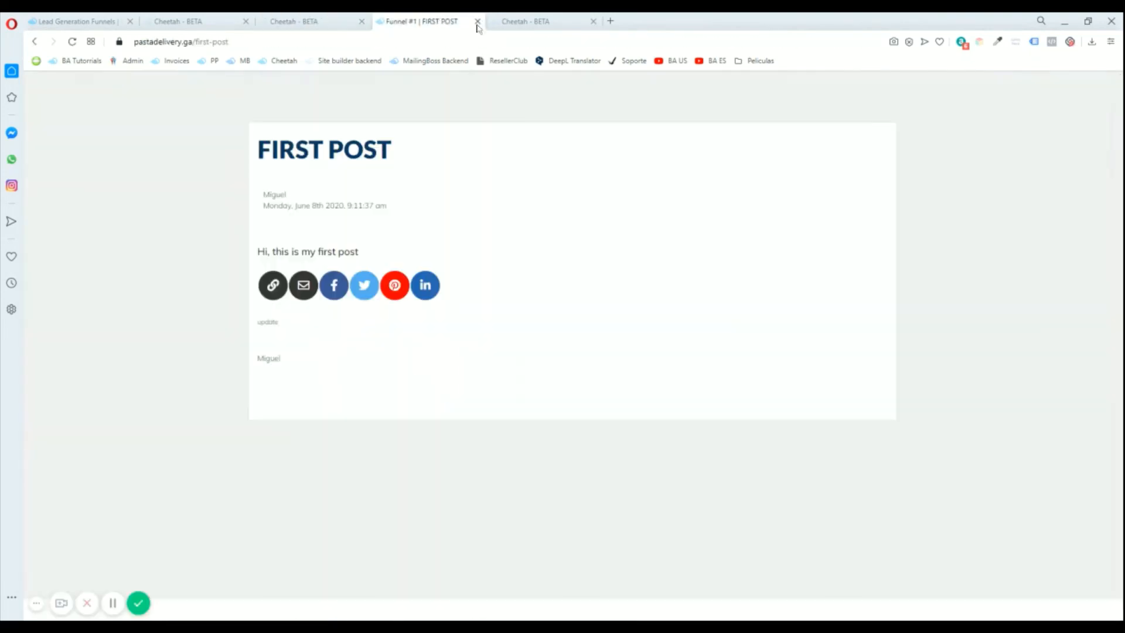